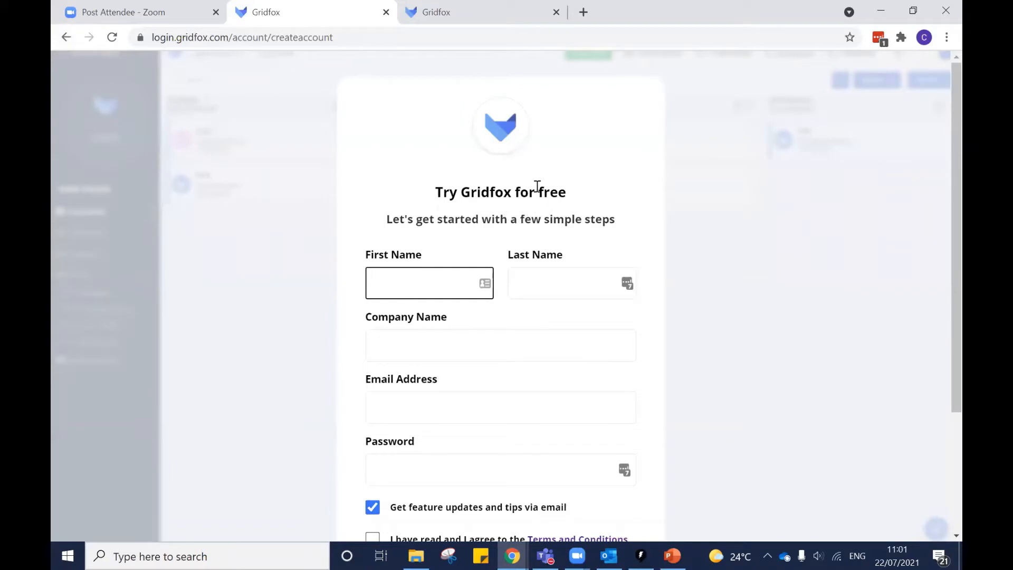
Step: Review the fields, consent options and Continue button of the free account sign-up form
{"action": "scroll", "coordinate": [507, 211], "scroll_direction": "down", "scroll_amount": 2}
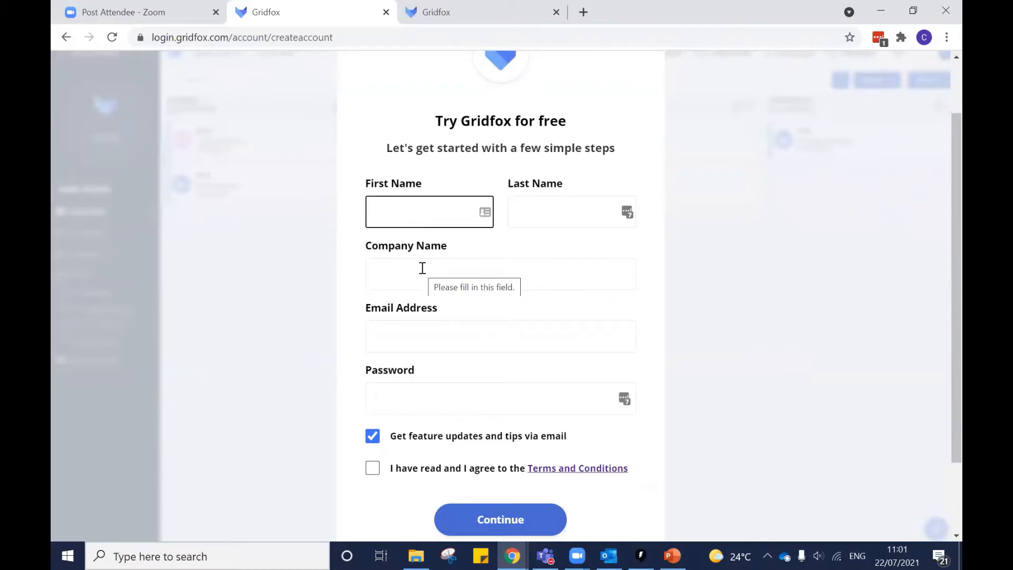
{"action": "scroll", "coordinate": [420, 280], "scroll_direction": "down", "scroll_amount": 1}
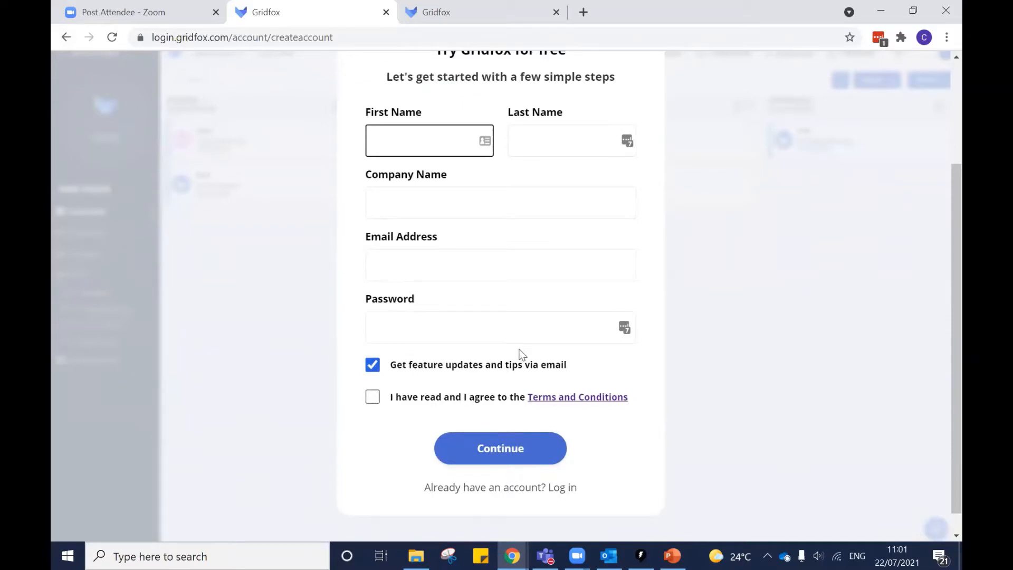
{"action": "scroll", "coordinate": [523, 364], "scroll_direction": "down", "scroll_amount": 1}
{"action": "key", "text": "ctrl"}
{"action": "key", "text": "ctrl"}
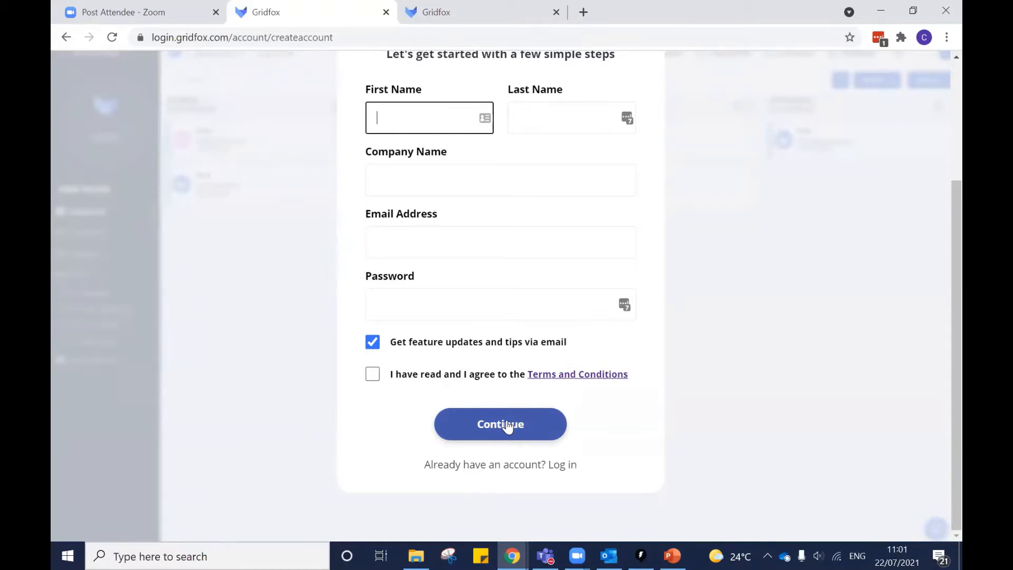
{"action": "scroll", "coordinate": [432, 343], "scroll_direction": "up", "scroll_amount": 1}
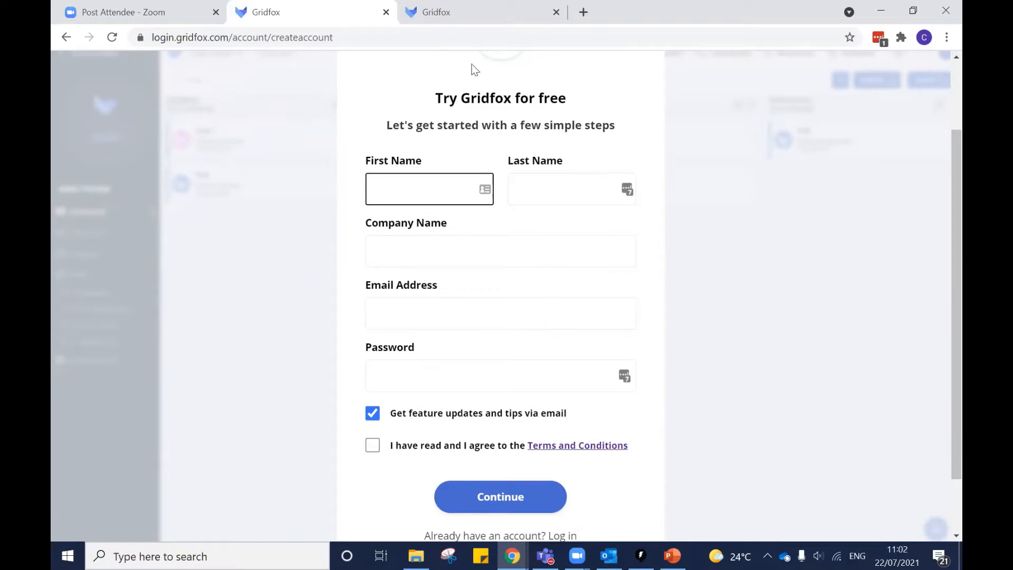
Step: Switch to the signed-in Gridfox tab and start the onboarding tour from the Getting Started welcome screen
{"action": "left_click", "coordinate": [471, 16]}
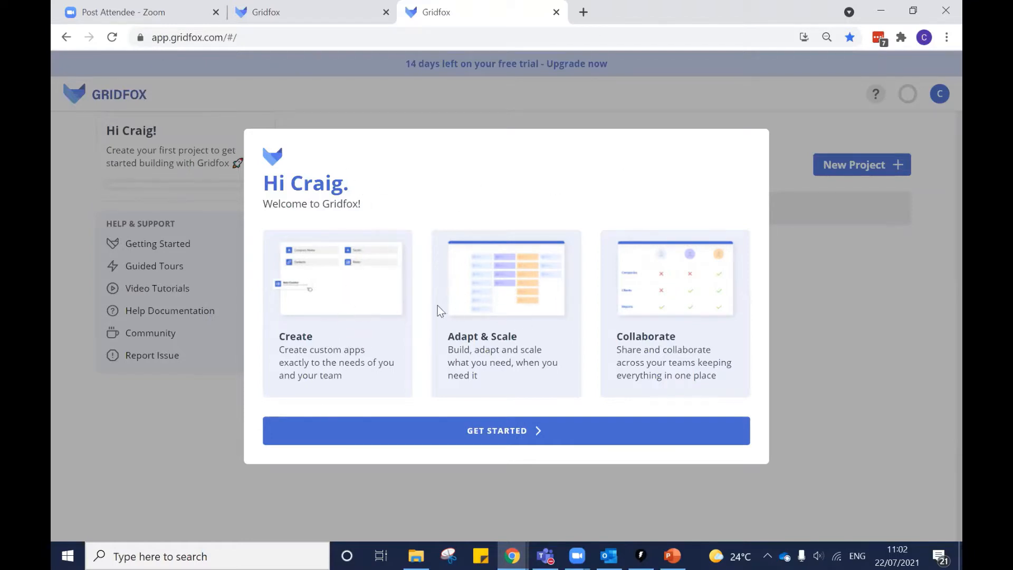
{"action": "left_click", "coordinate": [495, 431]}
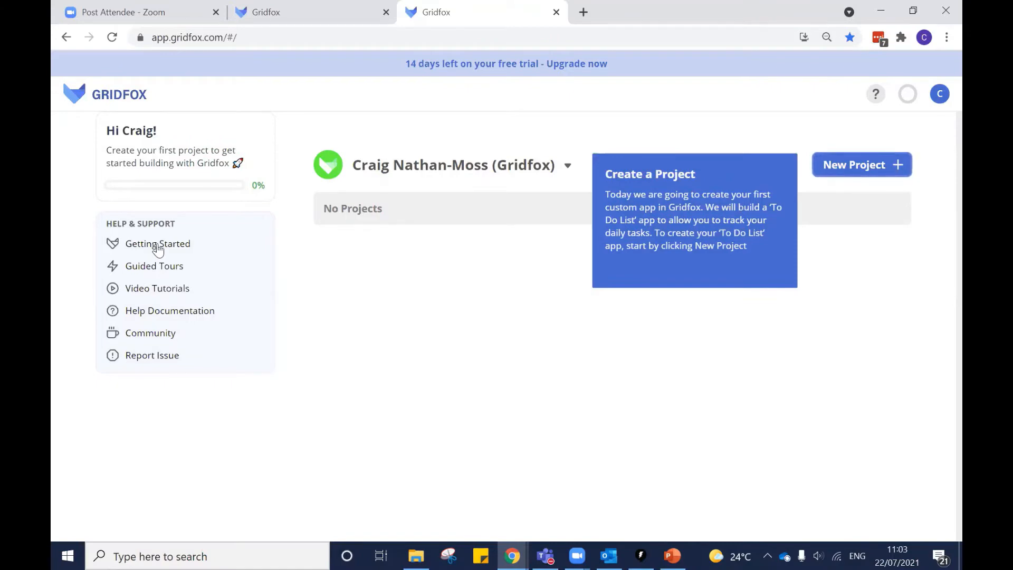
{"action": "left_click", "coordinate": [159, 245]}
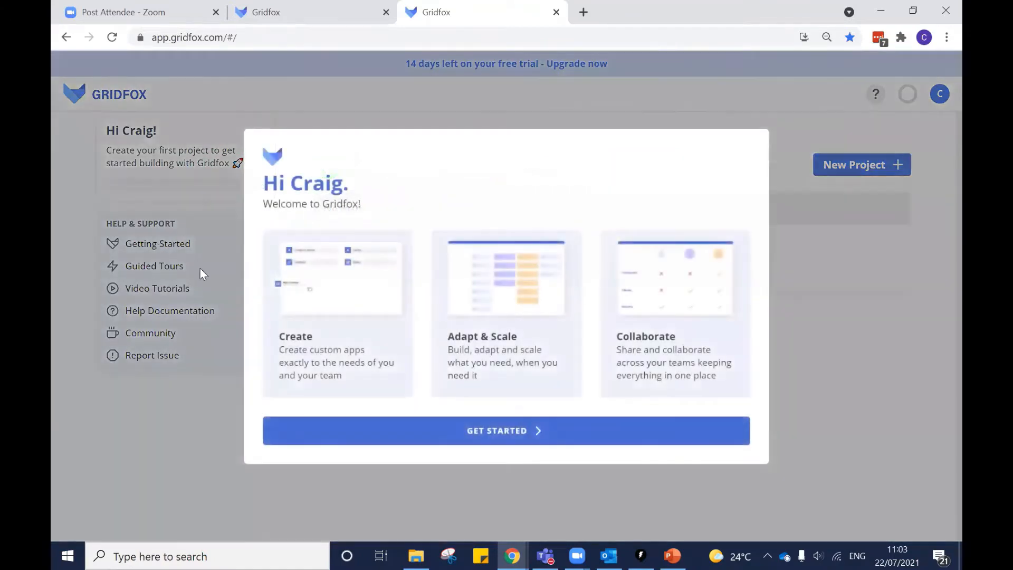
{"action": "left_click", "coordinate": [459, 448]}
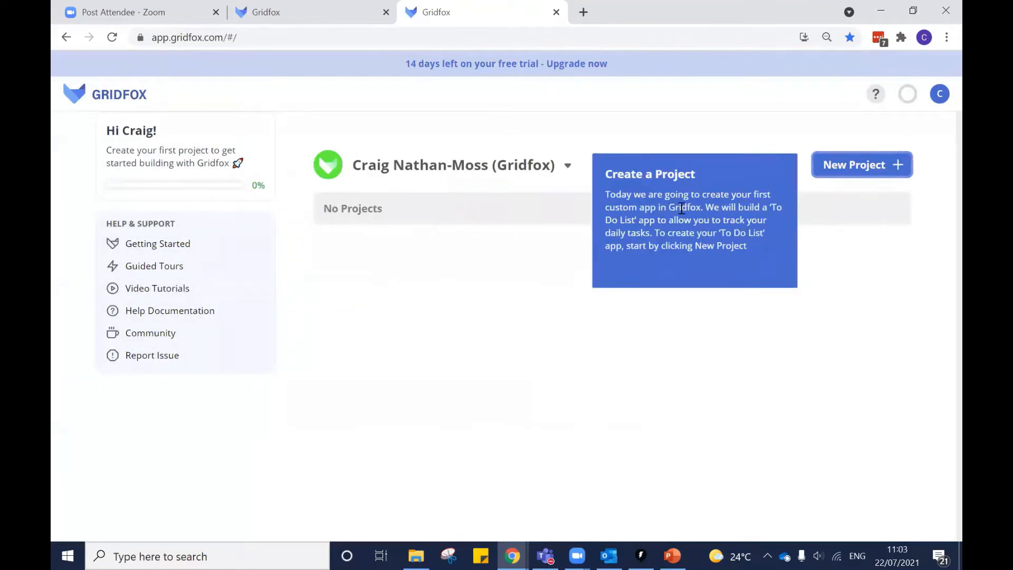
{"action": "left_click", "coordinate": [152, 247]}
{"action": "left_click", "coordinate": [459, 431]}
Step: View the Guided Tours choices and the New Project page, and return to the projects list
{"action": "left_click", "coordinate": [161, 267]}
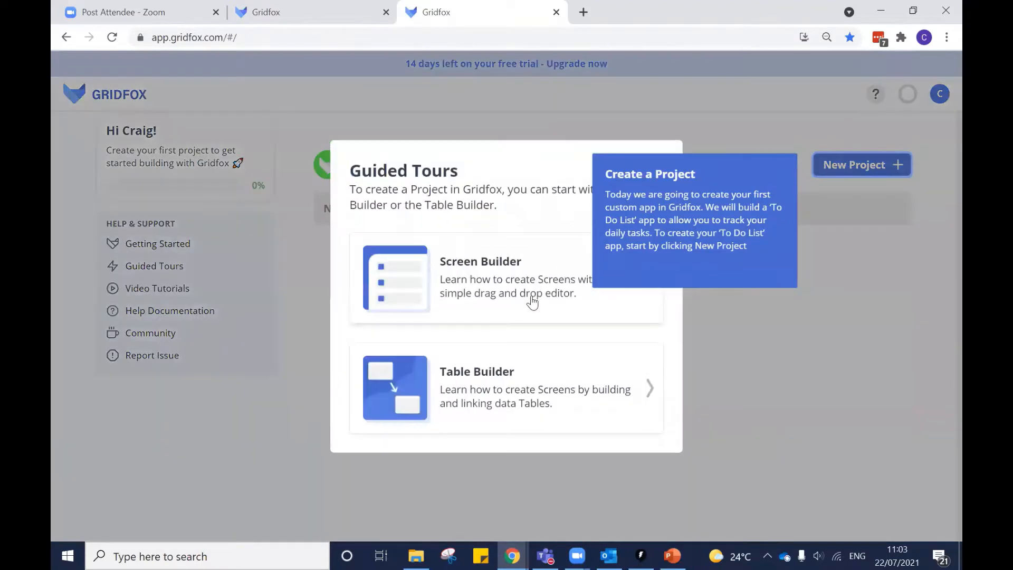
{"action": "left_click", "coordinate": [843, 213]}
{"action": "left_click", "coordinate": [852, 166]}
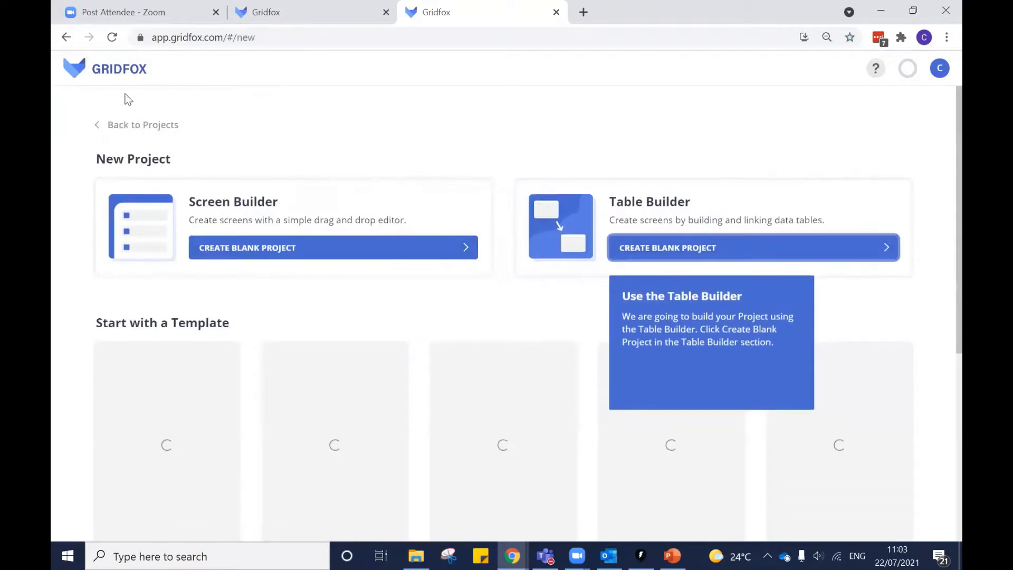
{"action": "left_click", "coordinate": [127, 125]}
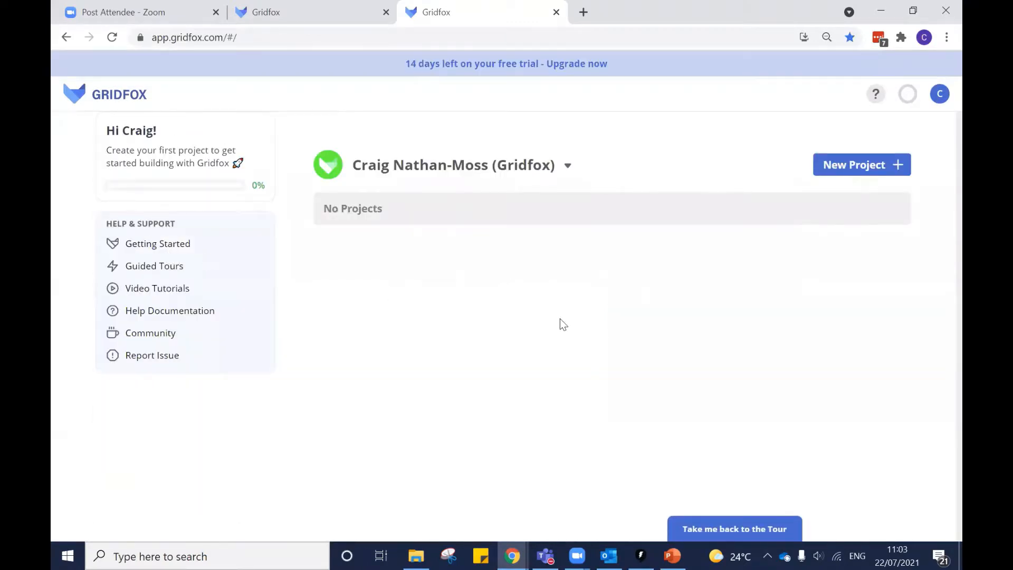
Step: Open the Screen Builder guided tour, view its Adding Fields chapter and list of topics, and return to the projects
{"action": "left_click", "coordinate": [172, 266]}
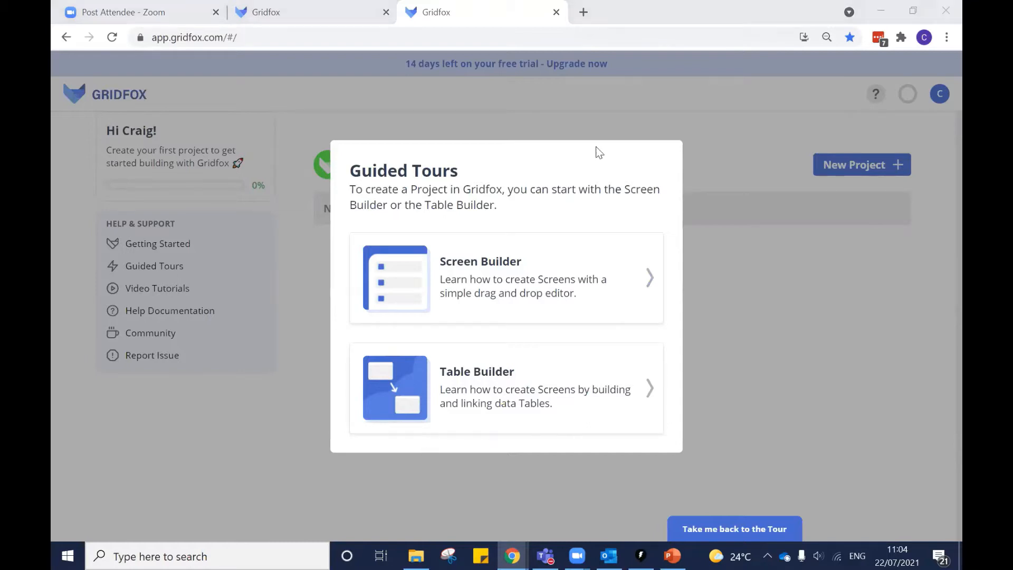
{"action": "left_click", "coordinate": [550, 112]}
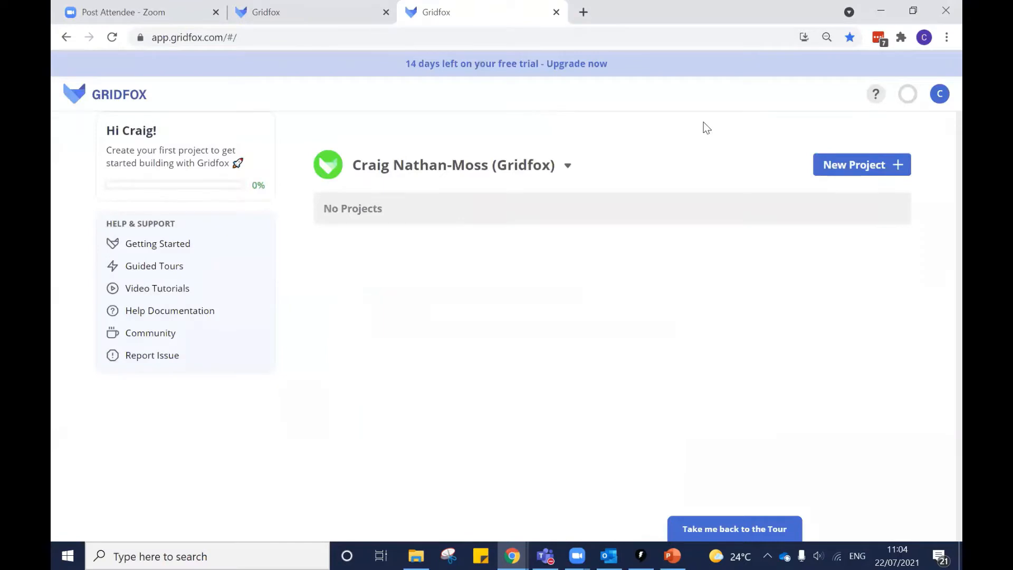
{"action": "left_click", "coordinate": [153, 267]}
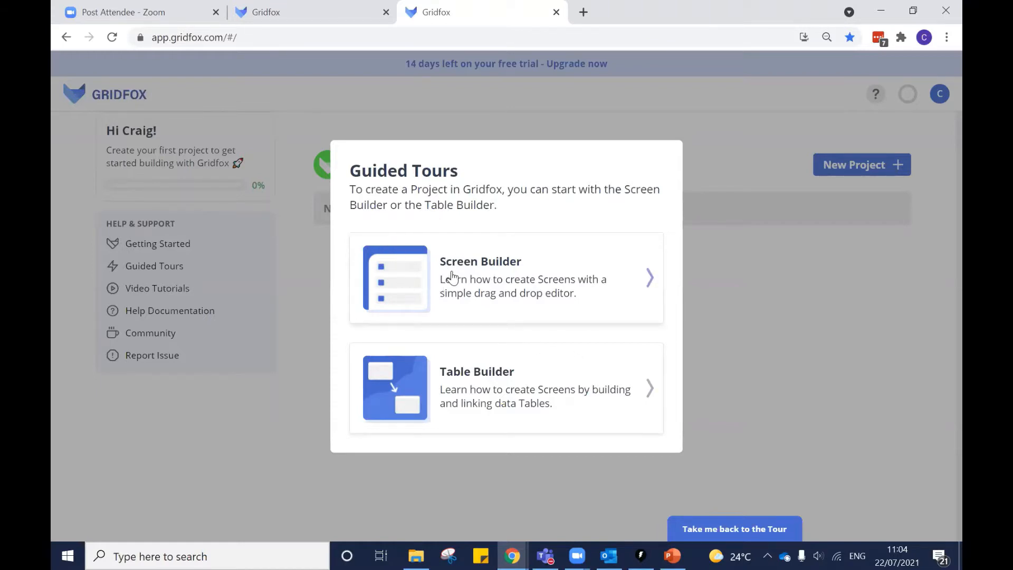
{"action": "left_click", "coordinate": [452, 276]}
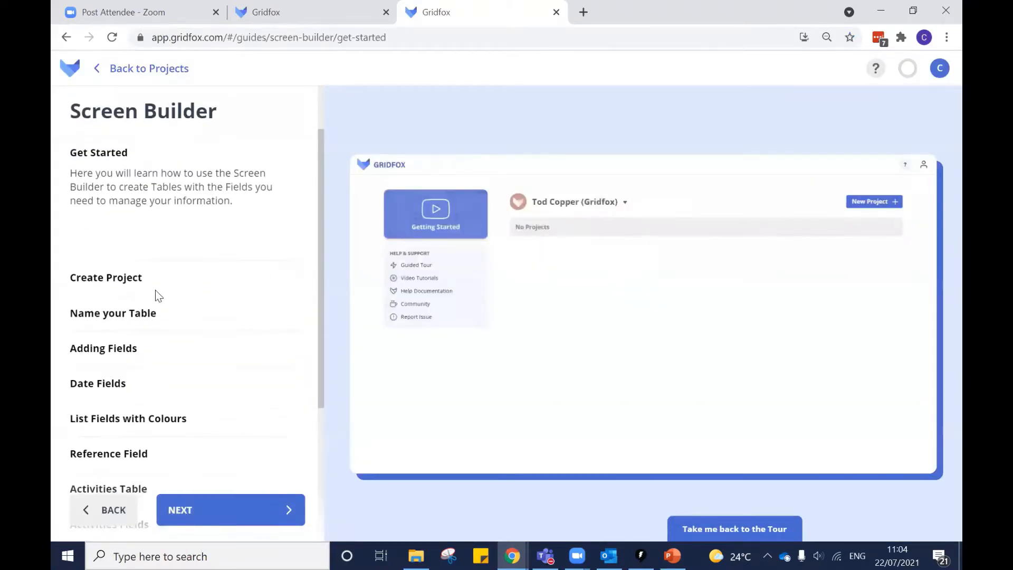
{"action": "left_click", "coordinate": [106, 349]}
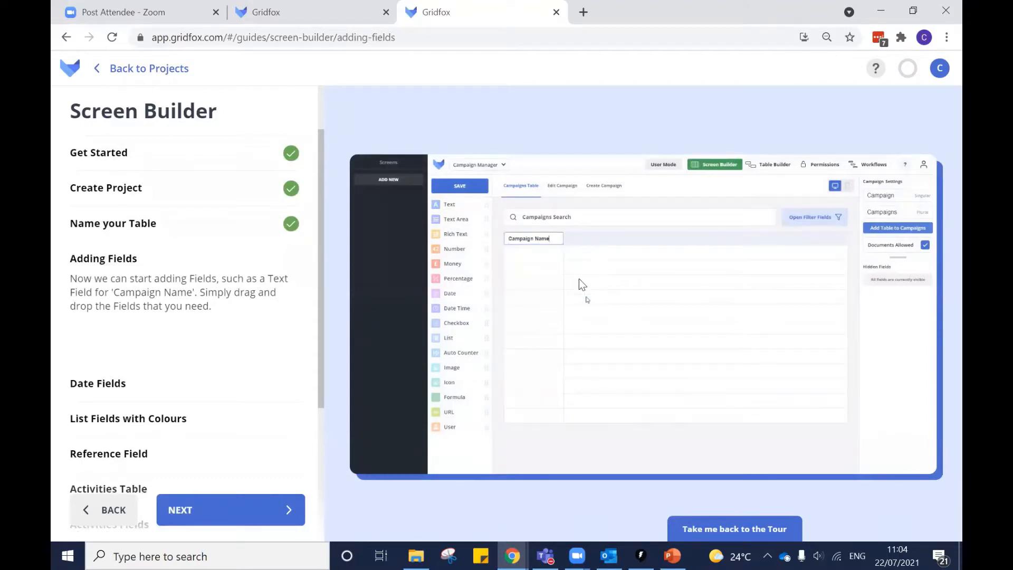
{"action": "scroll", "coordinate": [175, 206], "scroll_direction": "up", "scroll_amount": 2}
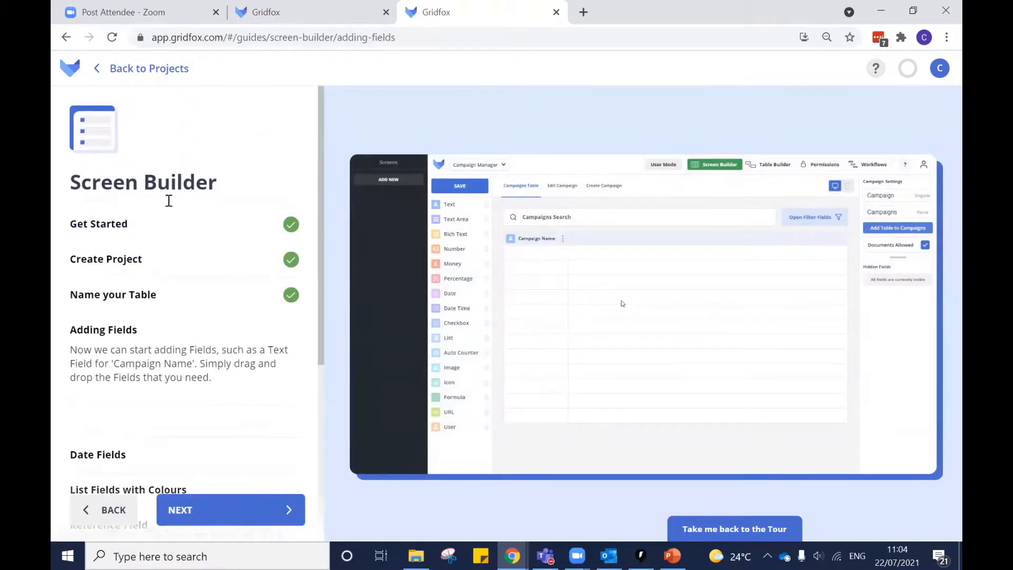
{"action": "scroll", "coordinate": [125, 204], "scroll_direction": "down", "scroll_amount": 5}
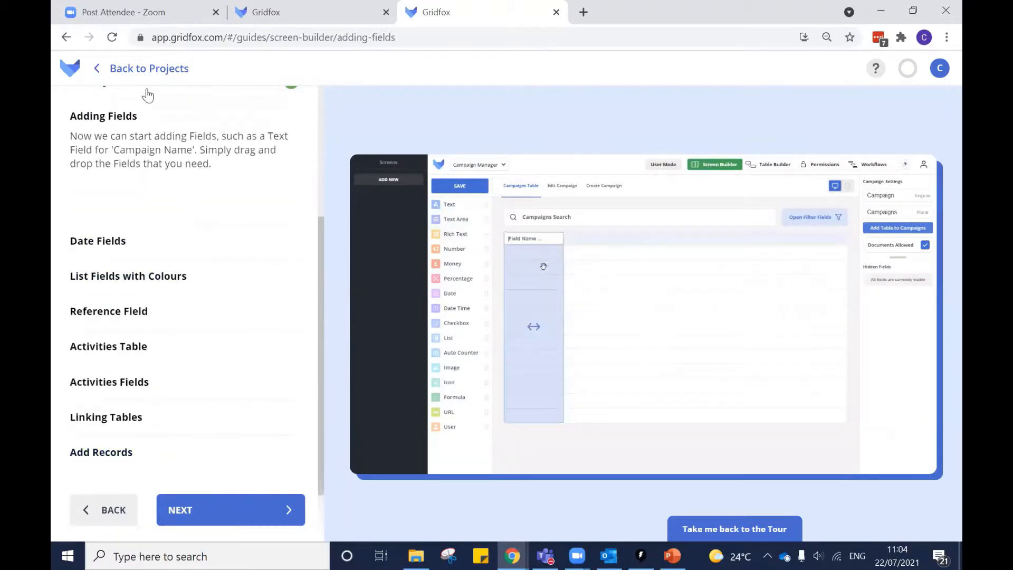
{"action": "left_click", "coordinate": [142, 72]}
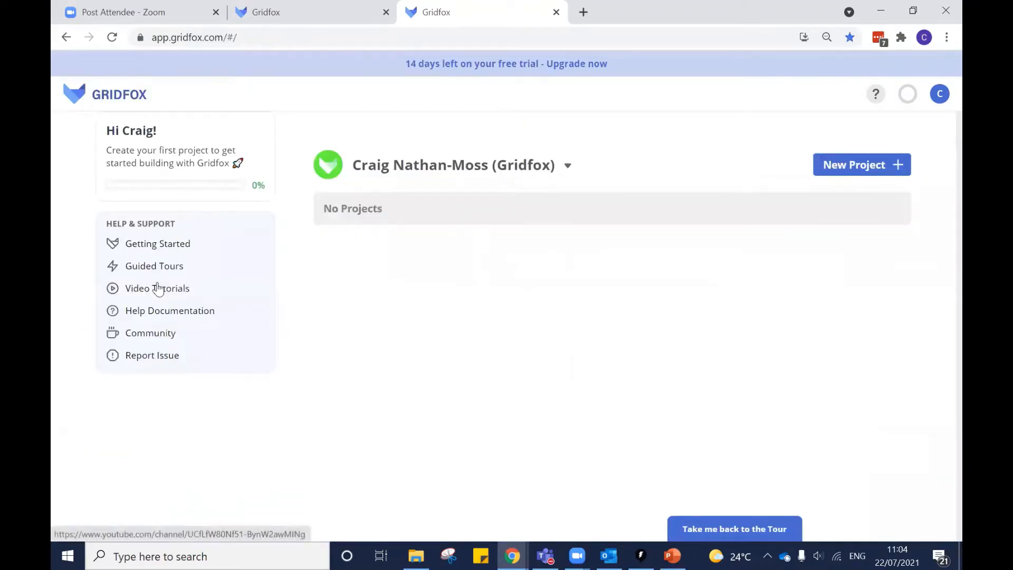
Step: View the Gridfox video tutorials channel on YouTube and close it
{"action": "left_click", "coordinate": [155, 290]}
{"action": "left_click", "coordinate": [156, 290]}
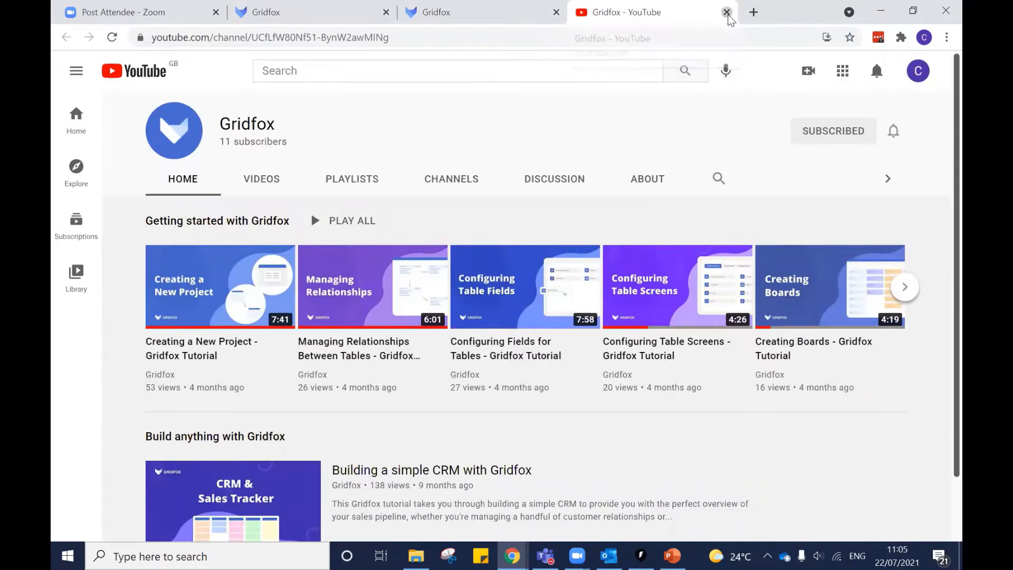
{"action": "left_click", "coordinate": [727, 12]}
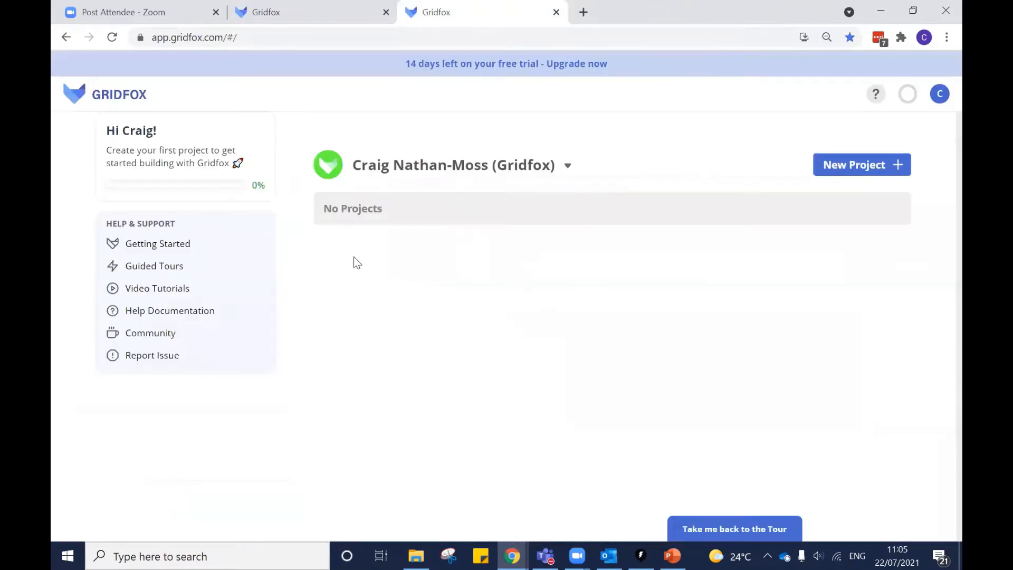
Step: Search the help documentation for gantt from the How to use Gridfox article, and close the help site
{"action": "left_click", "coordinate": [173, 312]}
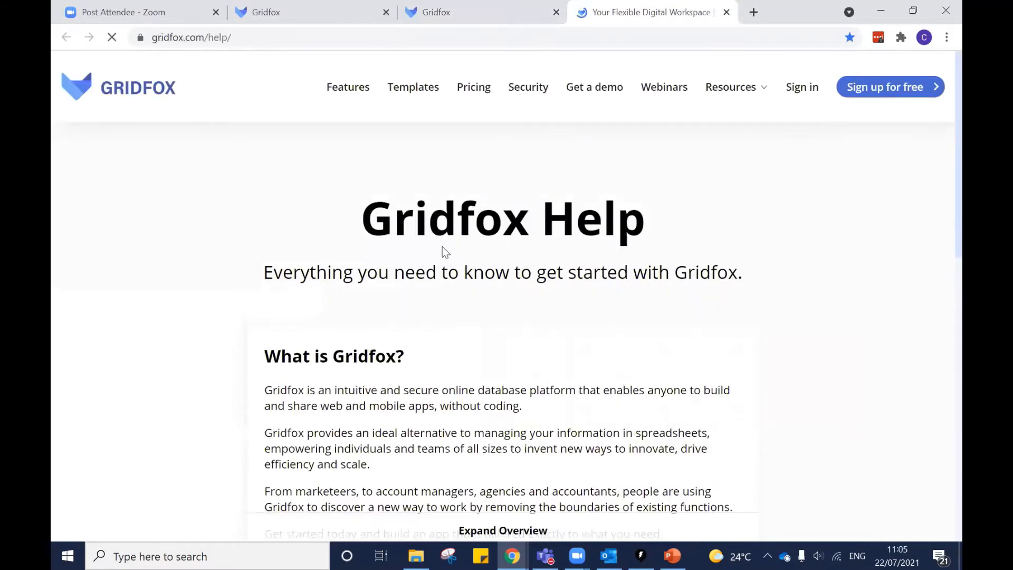
{"action": "scroll", "coordinate": [527, 279], "scroll_direction": "down", "scroll_amount": 8}
{"action": "left_click", "coordinate": [728, 403]}
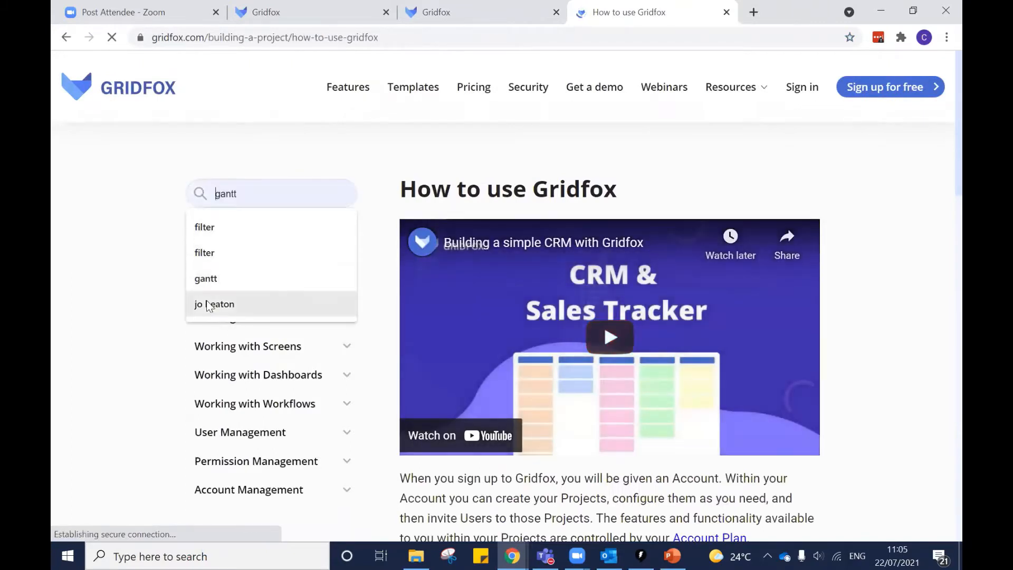
{"action": "left_click", "coordinate": [216, 279]}
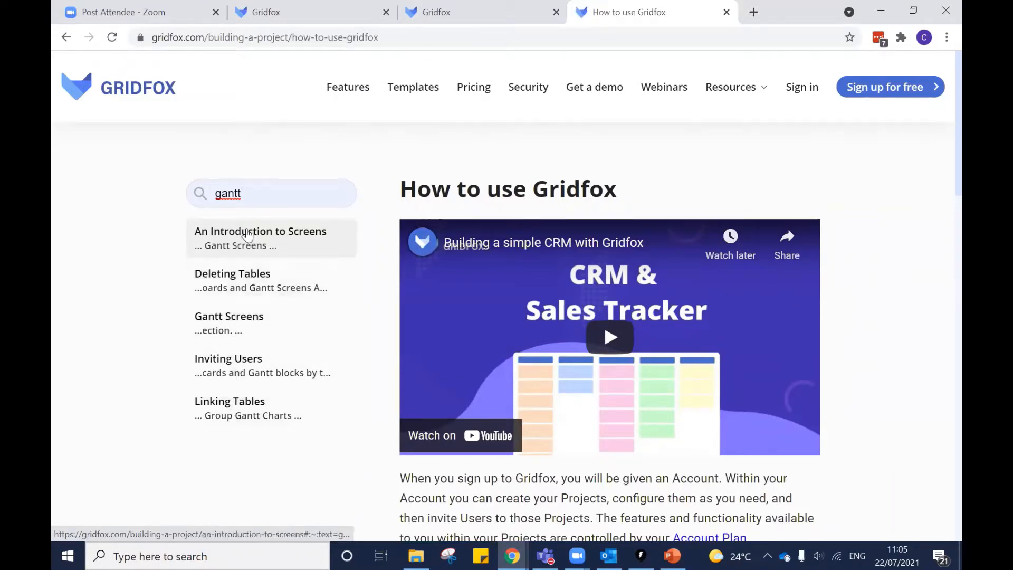
{"action": "left_click", "coordinate": [727, 12]}
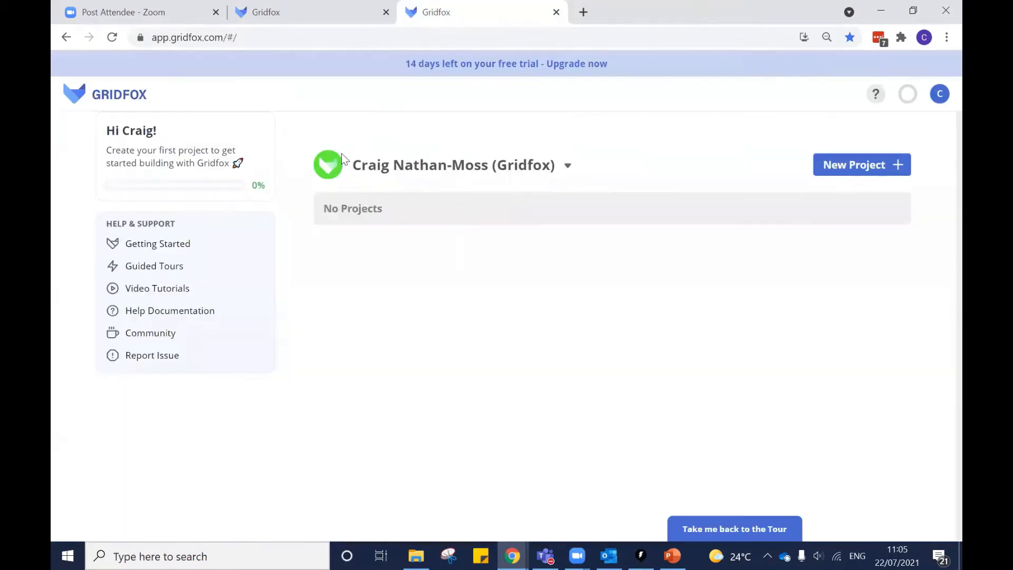
Step: View the topics of the Gridfox community in the help centre, and close the site
{"action": "left_click", "coordinate": [157, 335]}
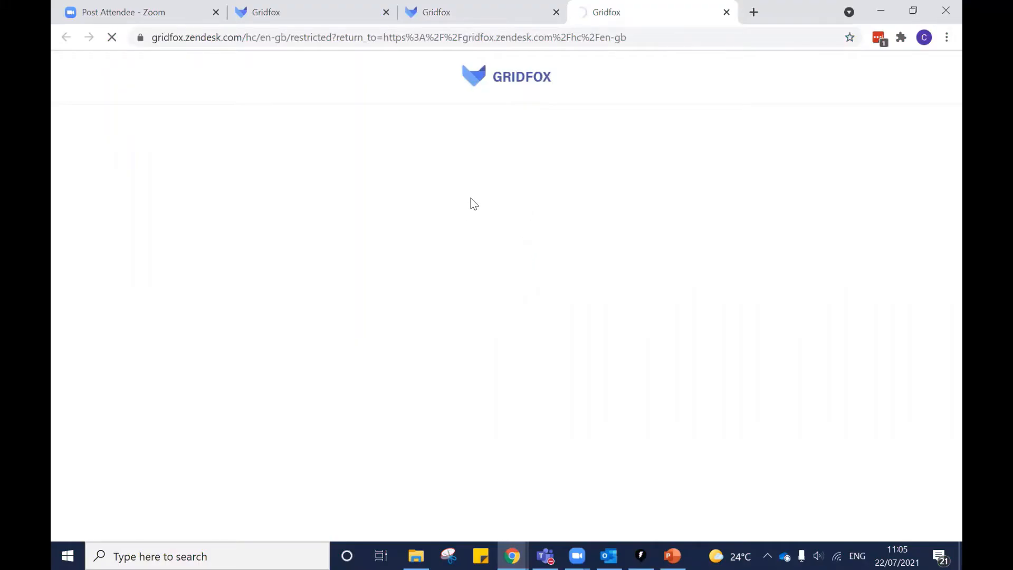
{"action": "scroll", "coordinate": [472, 196], "scroll_direction": "down", "scroll_amount": 3}
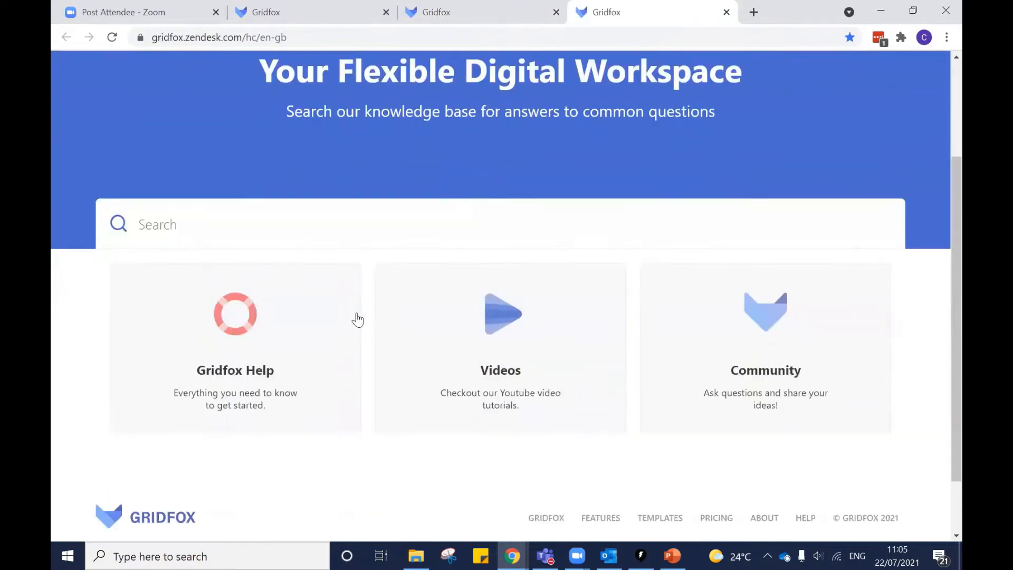
{"action": "left_click", "coordinate": [764, 374]}
{"action": "scroll", "coordinate": [317, 263], "scroll_direction": "down", "scroll_amount": 2}
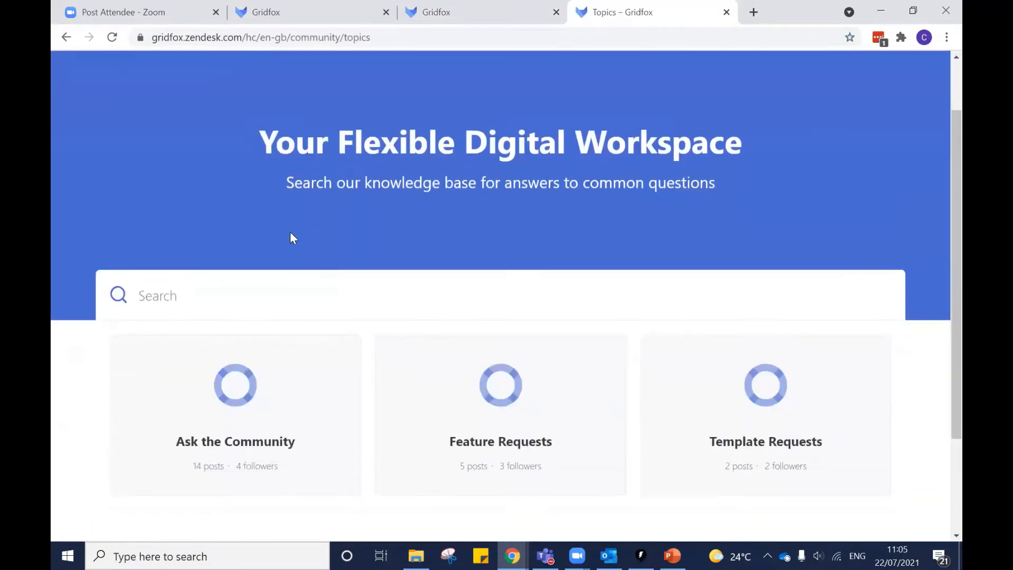
{"action": "scroll", "coordinate": [227, 416], "scroll_direction": "up", "scroll_amount": 1}
{"action": "scroll", "coordinate": [496, 413], "scroll_direction": "down", "scroll_amount": 1}
{"action": "left_click", "coordinate": [727, 13]}
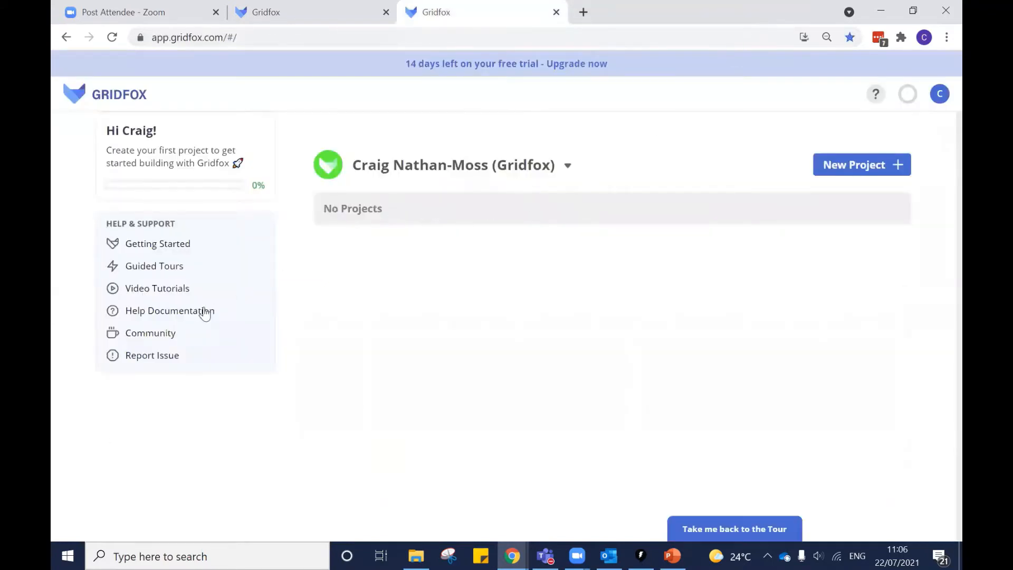
Step: View the support request form for reporting an issue, and close it
{"action": "left_click", "coordinate": [151, 357]}
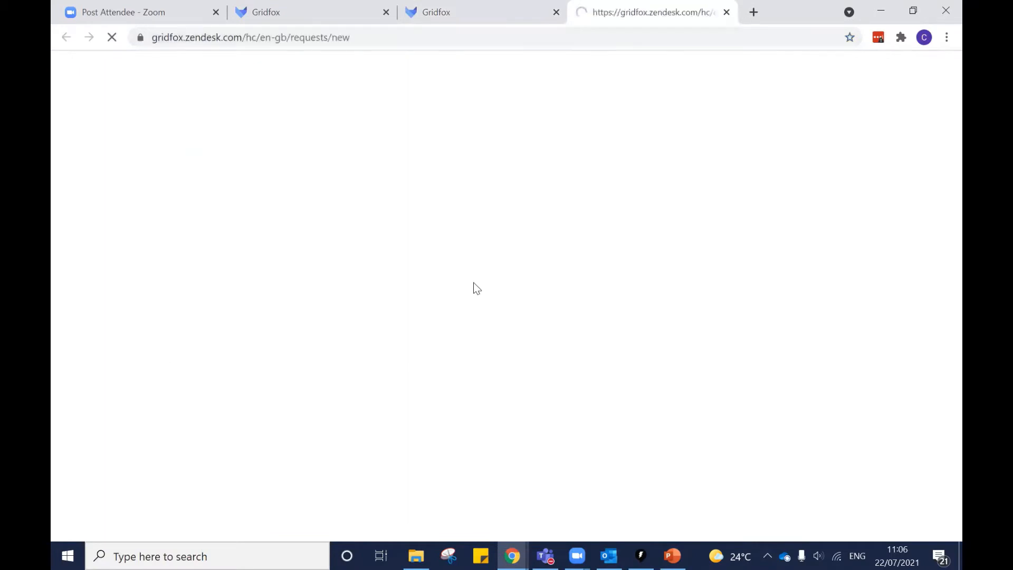
{"action": "scroll", "coordinate": [383, 193], "scroll_direction": "down", "scroll_amount": 1}
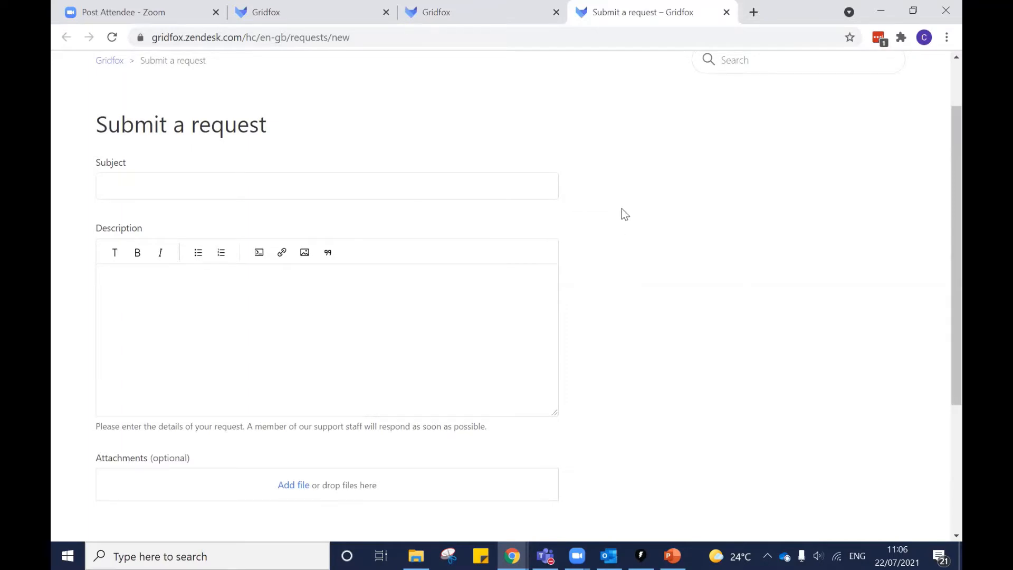
{"action": "left_click", "coordinate": [727, 11]}
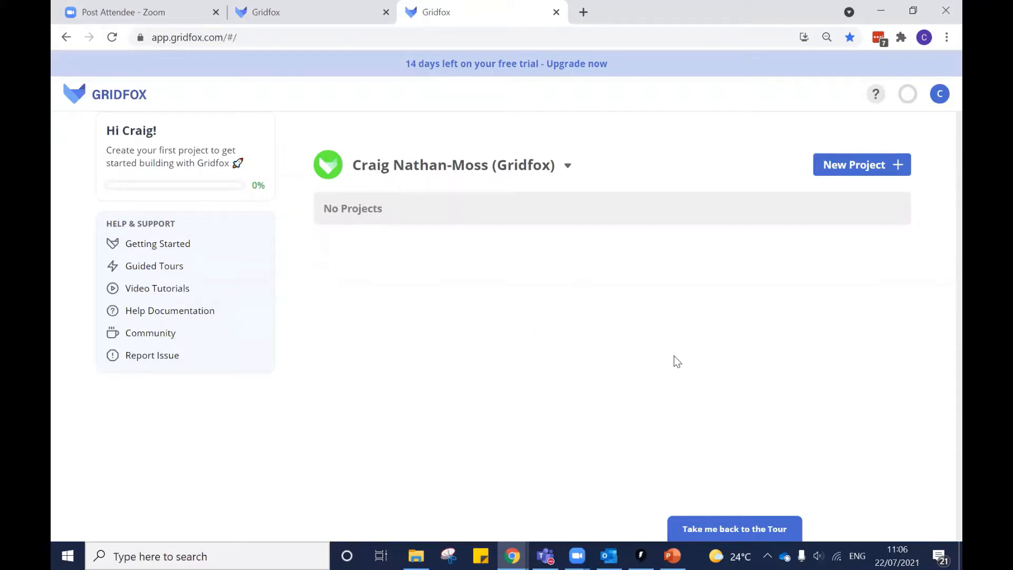
Step: View the Getting Started progress checklist, close it and open the account menu
{"action": "left_click", "coordinate": [905, 100]}
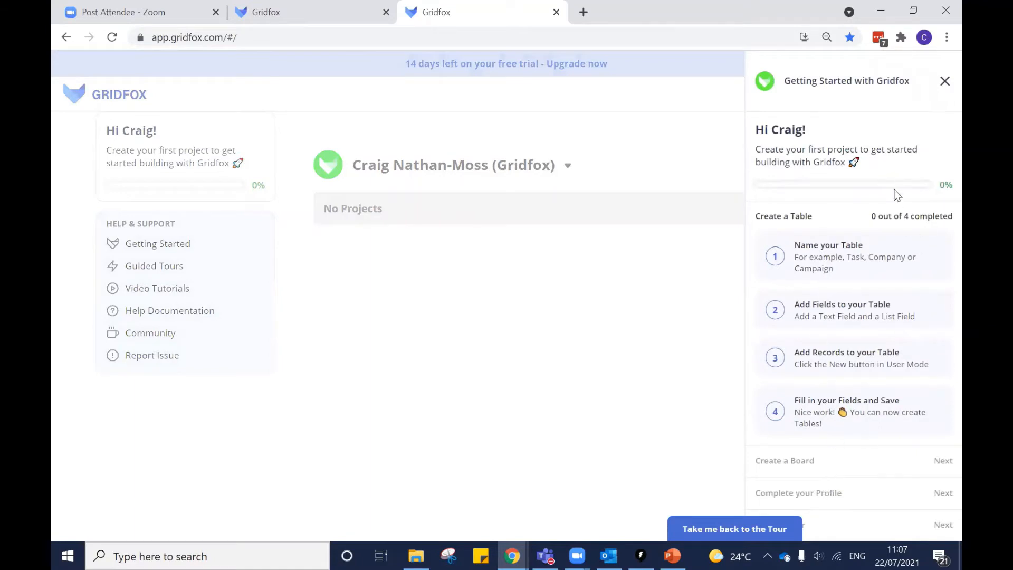
{"action": "left_click", "coordinate": [945, 81]}
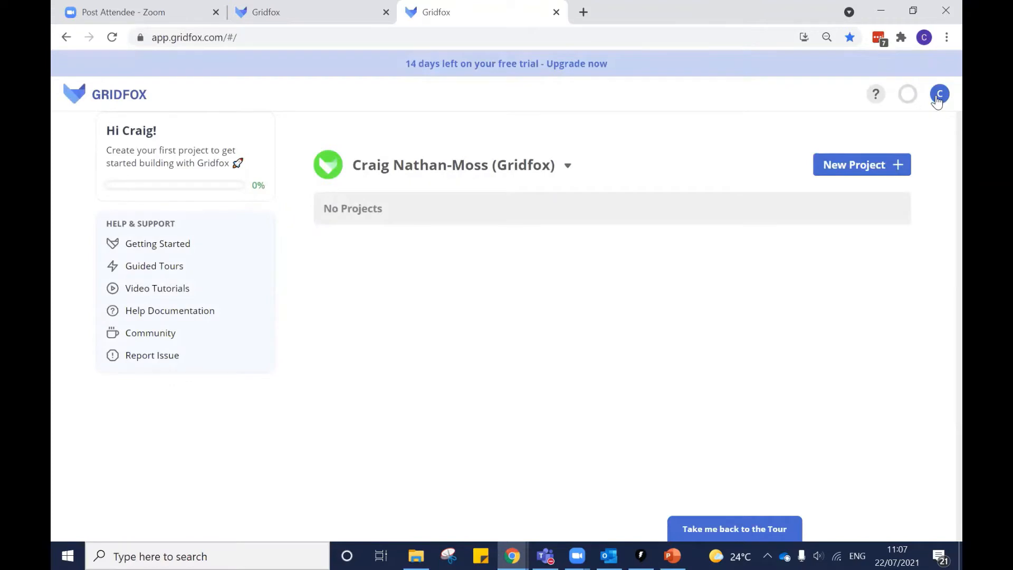
{"action": "left_click", "coordinate": [938, 97]}
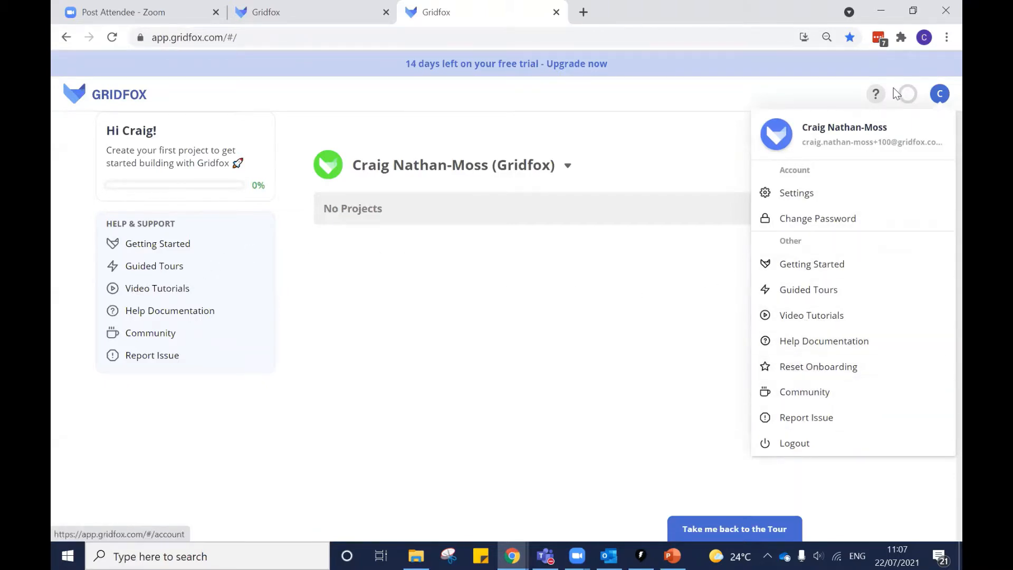
Step: View the quick help options, close them, and check the options and empty project list of the account's workspace
{"action": "left_click", "coordinate": [875, 97]}
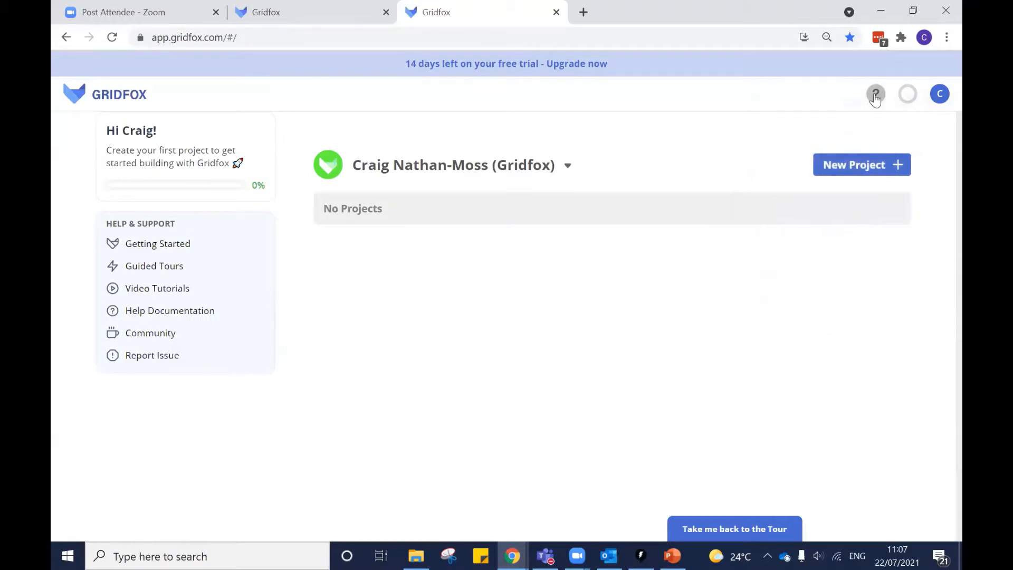
{"action": "left_click", "coordinate": [876, 99]}
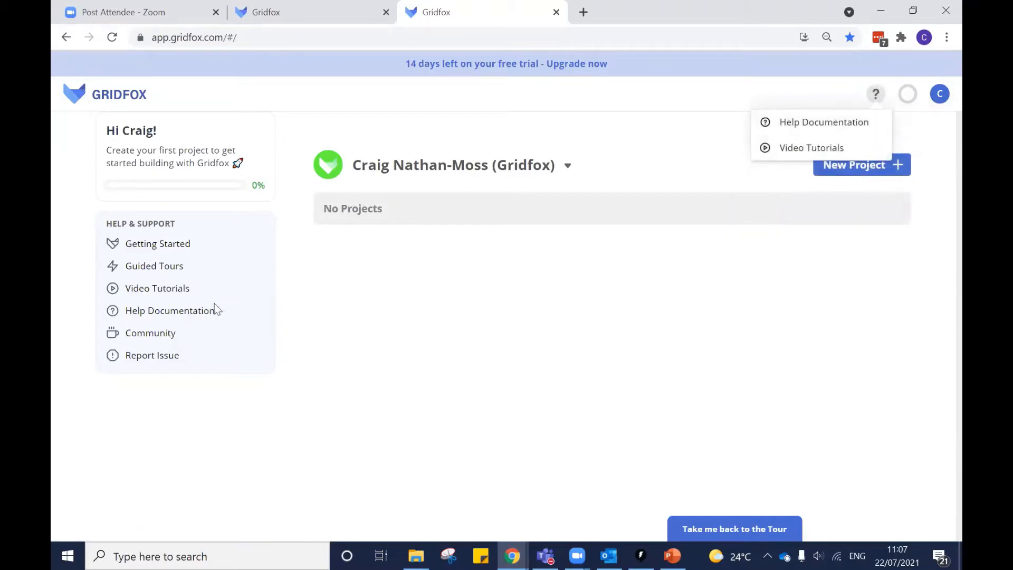
{"action": "left_click", "coordinate": [639, 357]}
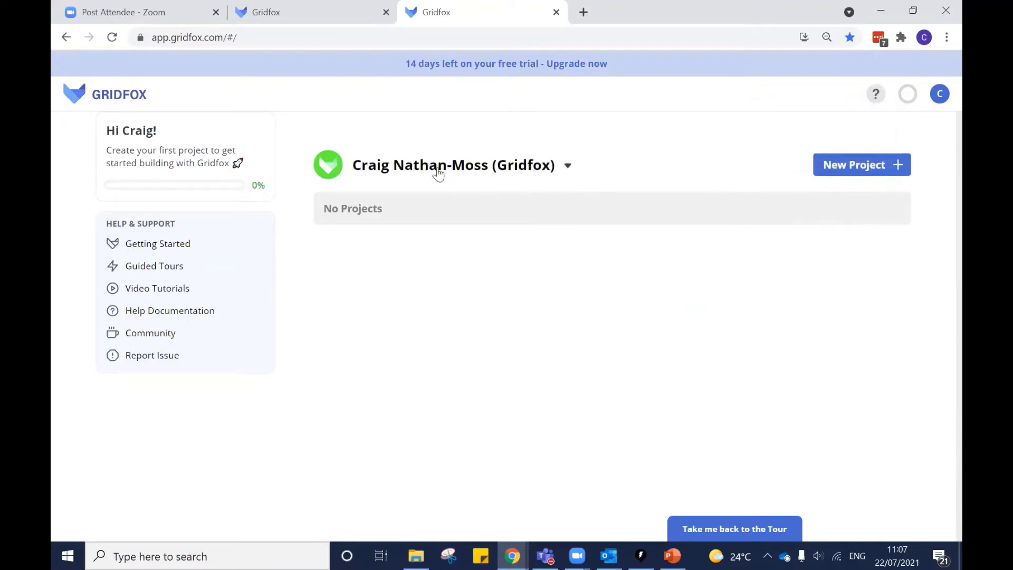
{"action": "left_click", "coordinate": [568, 167]}
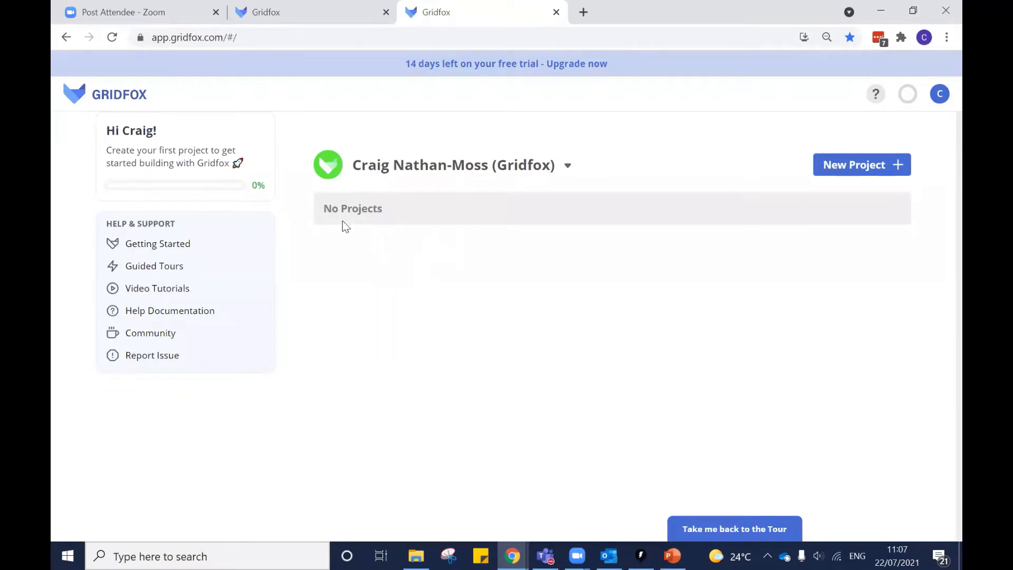
{"action": "left_click_drag", "start_coordinate": [331, 208], "coordinate": [385, 209]}
{"action": "left_click", "coordinate": [394, 218]}
Step: Start a new project and look through the blank project builders and the templates
{"action": "left_click", "coordinate": [864, 167]}
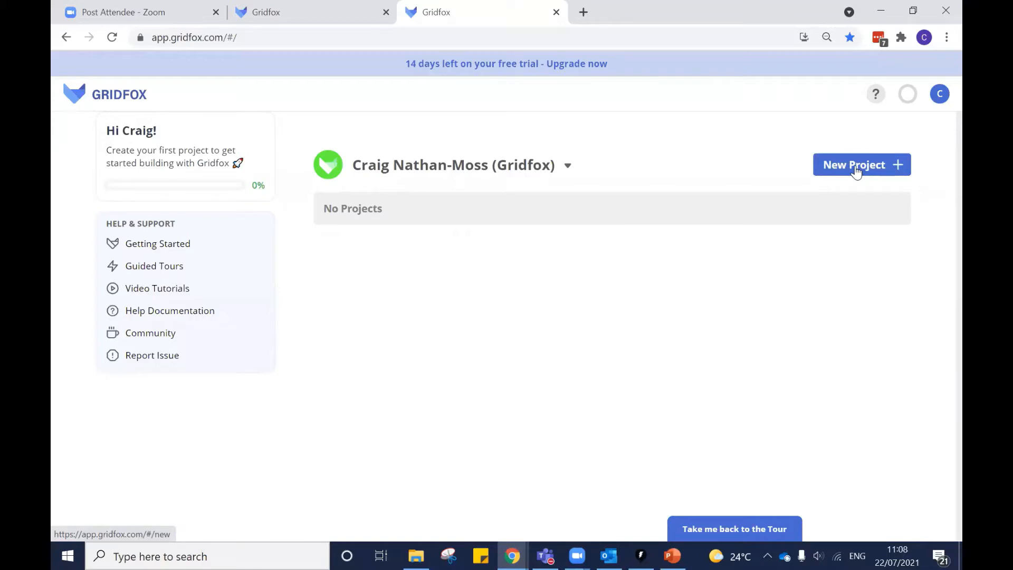
{"action": "left_click", "coordinate": [856, 167]}
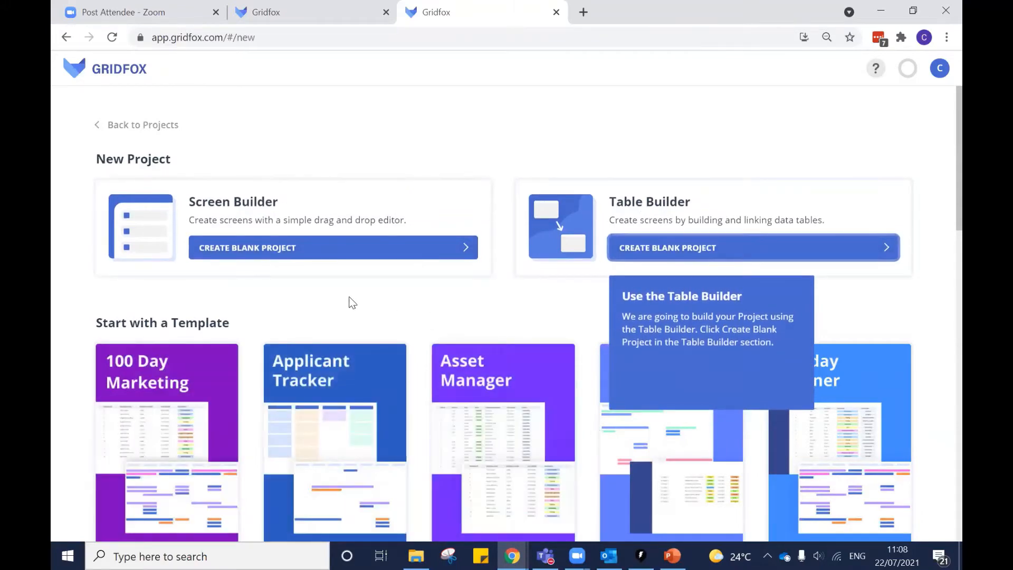
{"action": "scroll", "coordinate": [319, 249], "scroll_direction": "down", "scroll_amount": 1}
{"action": "scroll", "coordinate": [332, 264], "scroll_direction": "up", "scroll_amount": 1}
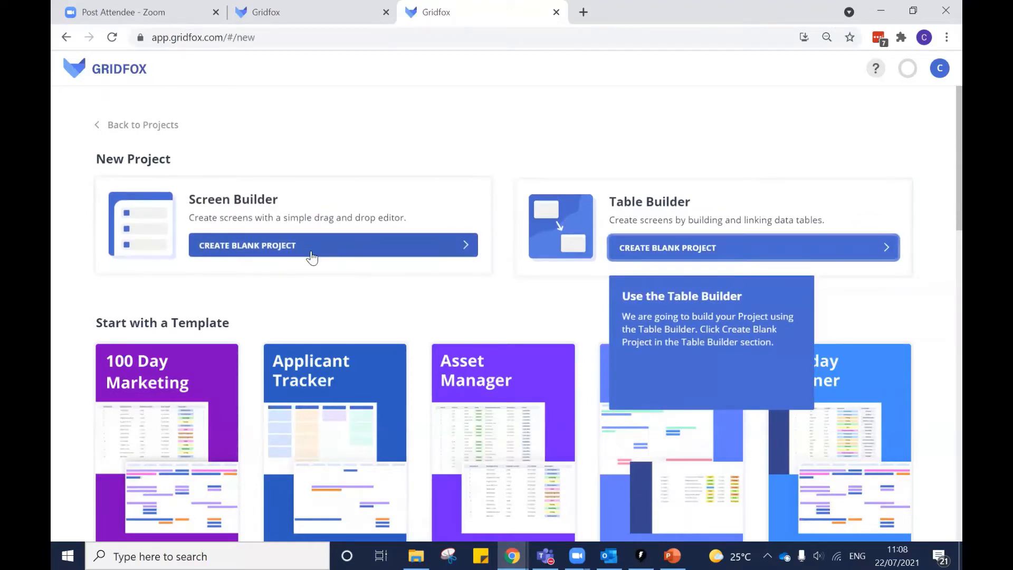
Step: Create a blank project named Projects with the Screen Builder
{"action": "key", "text": "ctrl"}
{"action": "left_click", "coordinate": [322, 252]}
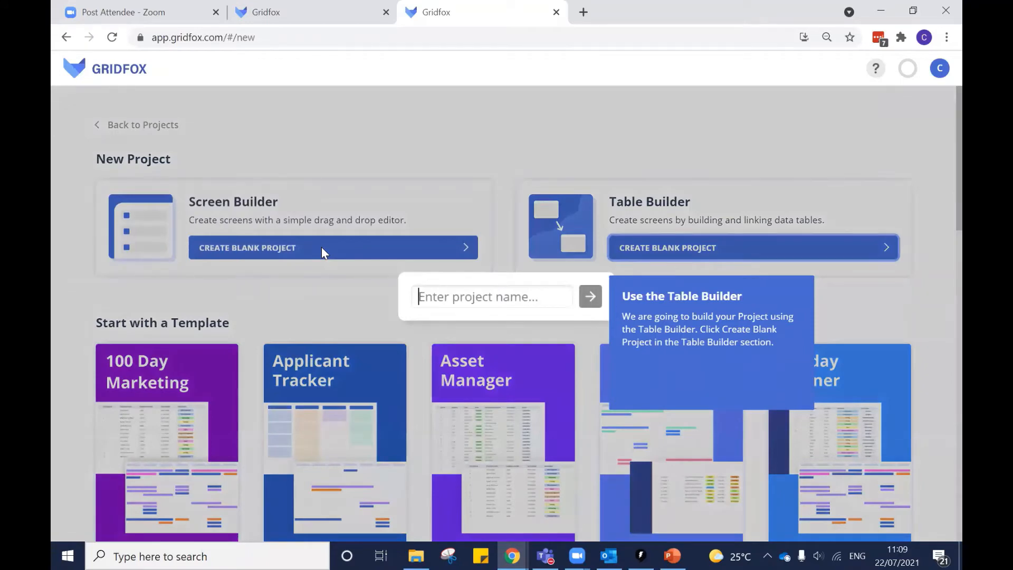
{"action": "type", "text": "Projects"}
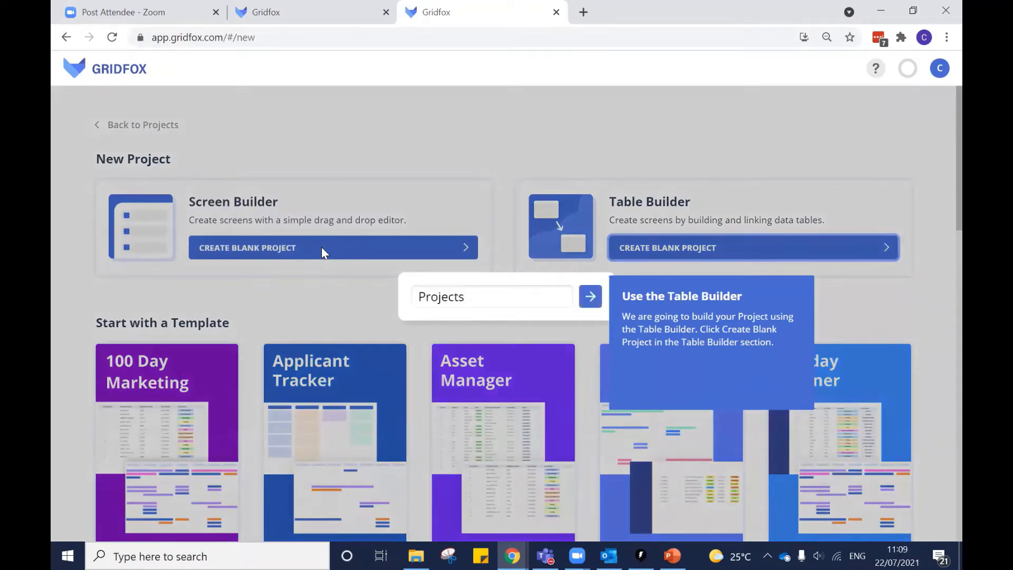
{"action": "left_click", "coordinate": [588, 296]}
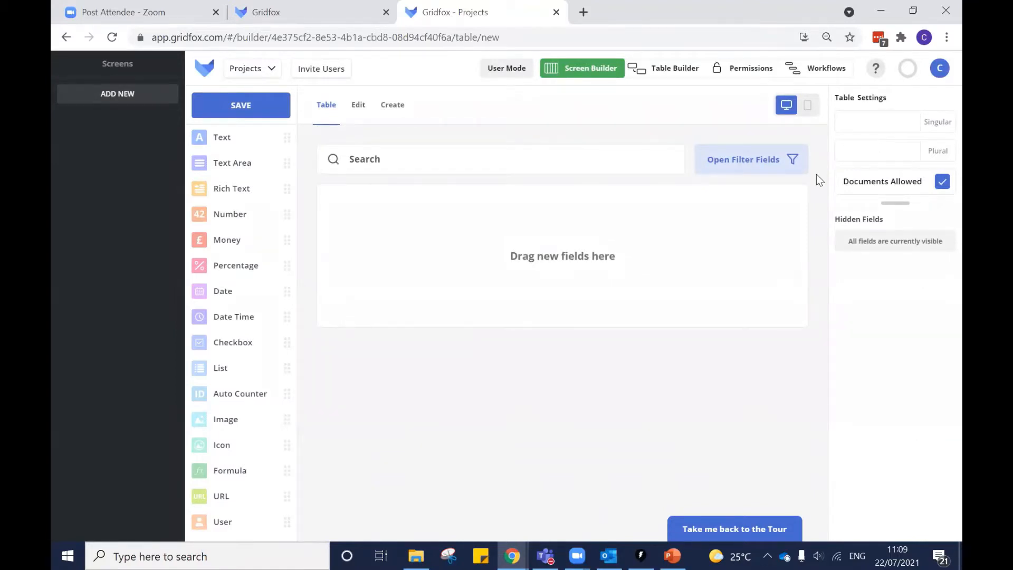
Step: Name the new table Project in the singular and accept Projects as its plural
{"action": "left_click", "coordinate": [859, 127]}
{"action": "type", "text": "Project"}
{"action": "key", "text": "Tab"}
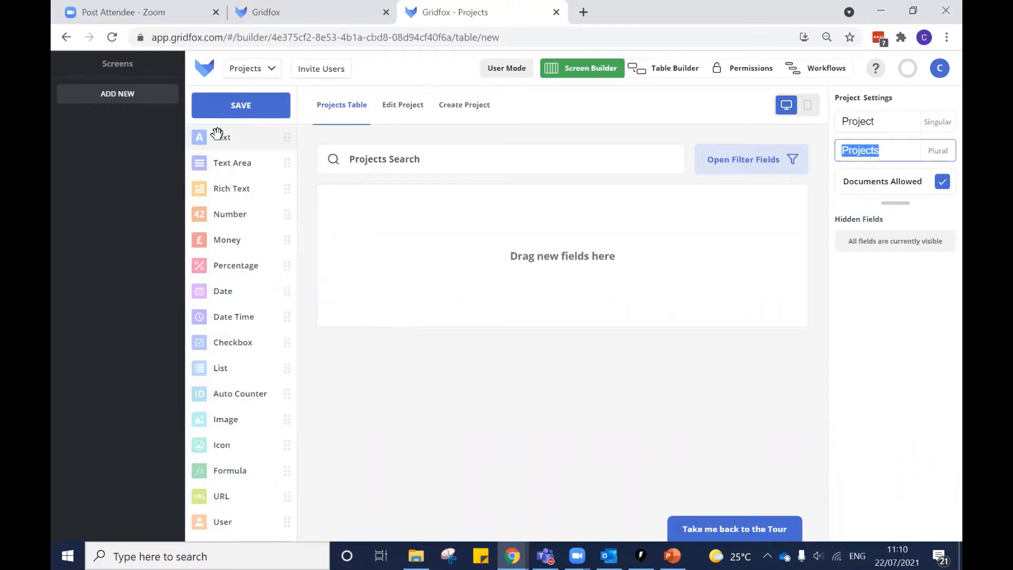
Step: Add a text field named Name and a date field named Due Date to the Projects table
{"action": "left_click_drag", "start_coordinate": [217, 134], "coordinate": [467, 293]}
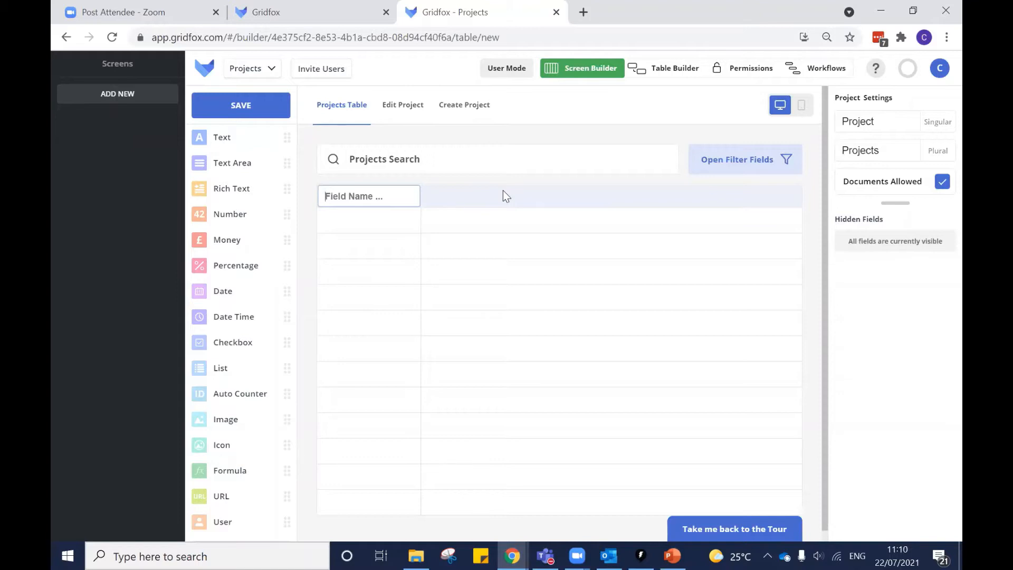
{"action": "type", "text": "Name"}
{"action": "key", "text": "Return"}
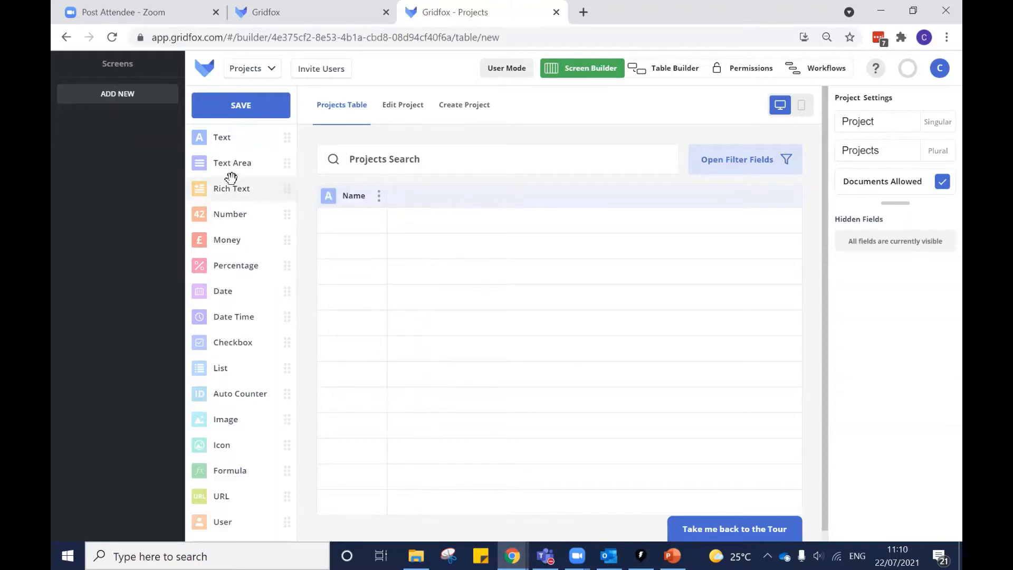
{"action": "left_click_drag", "start_coordinate": [214, 290], "coordinate": [438, 211]}
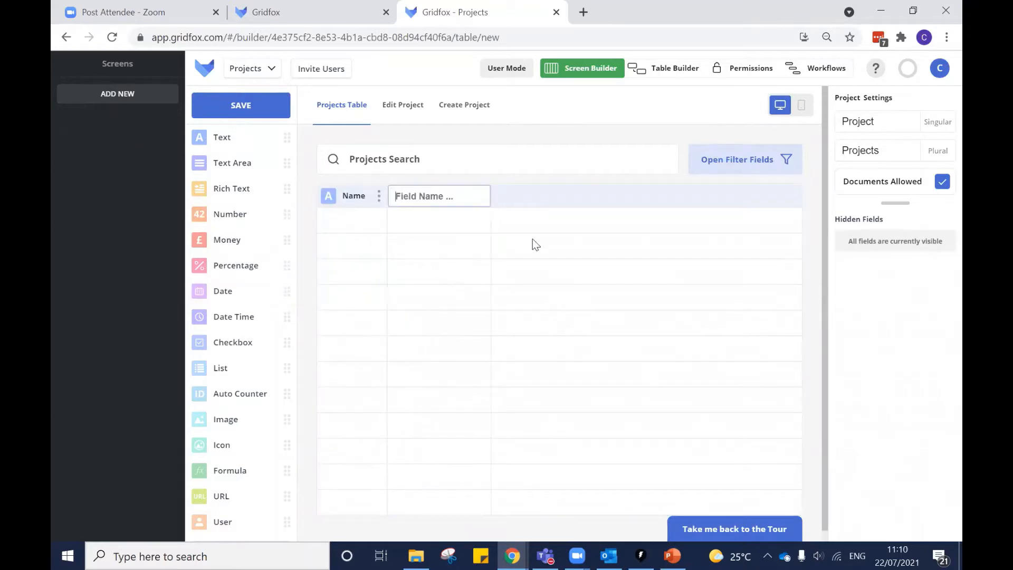
{"action": "type", "text": "Due Date"}
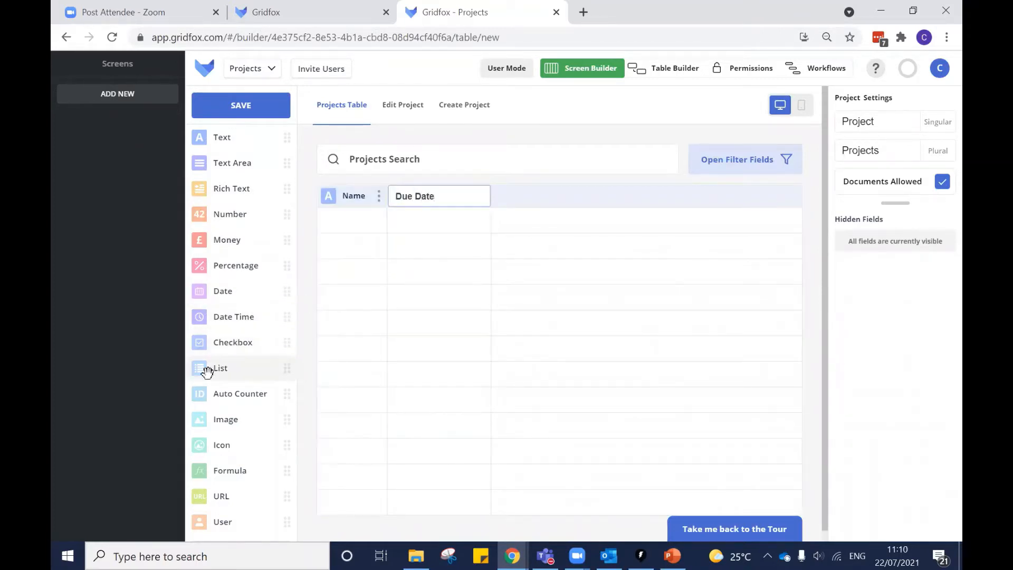
Step: Add a list field named Status after the Due Date field
{"action": "left_click_drag", "start_coordinate": [207, 375], "coordinate": [527, 206]}
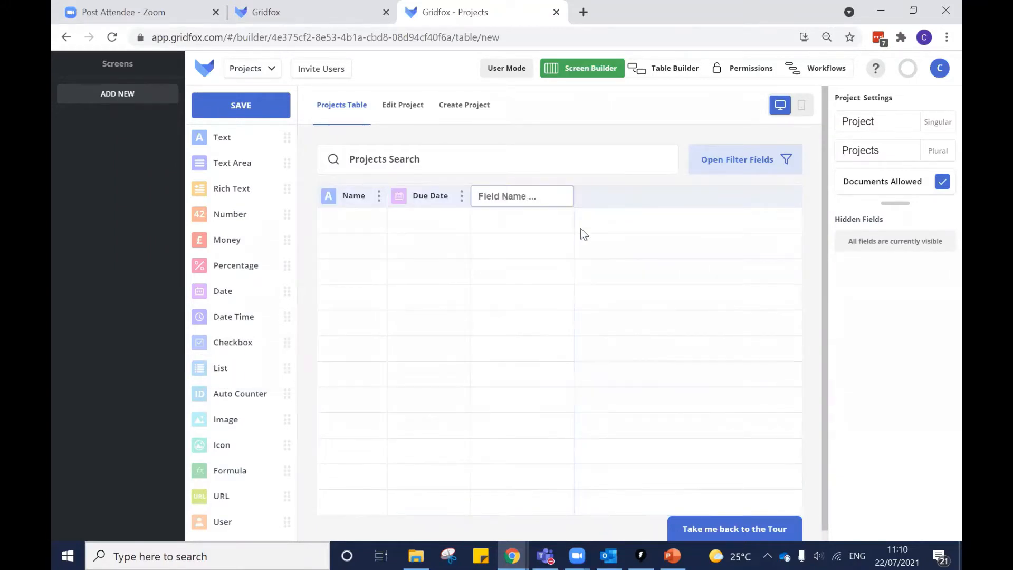
{"action": "type", "text": "Status"}
{"action": "left_click", "coordinate": [627, 201]}
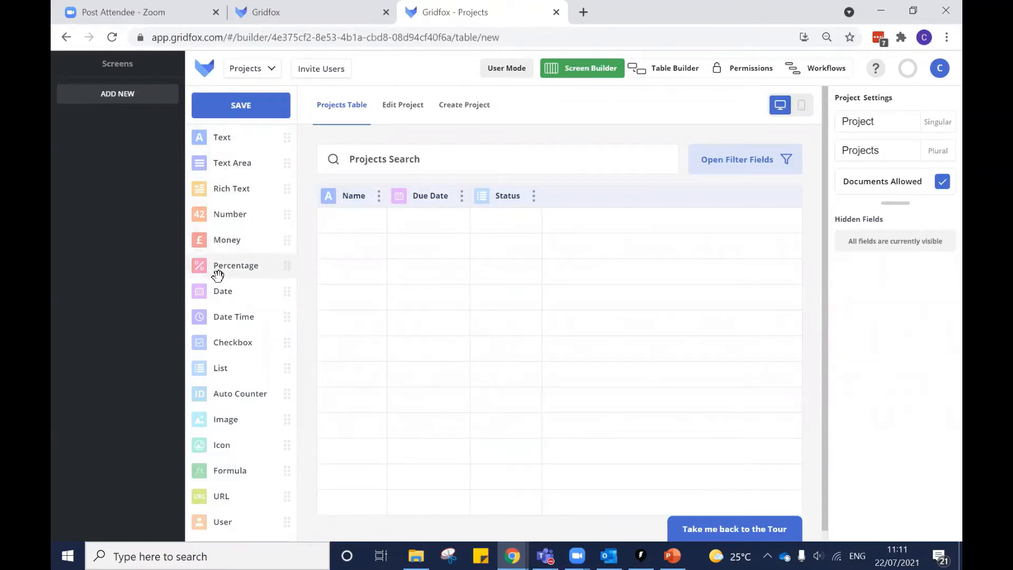
Step: View the configuration options of the Name field and of the Due Date field, closing each
{"action": "left_click", "coordinate": [380, 197]}
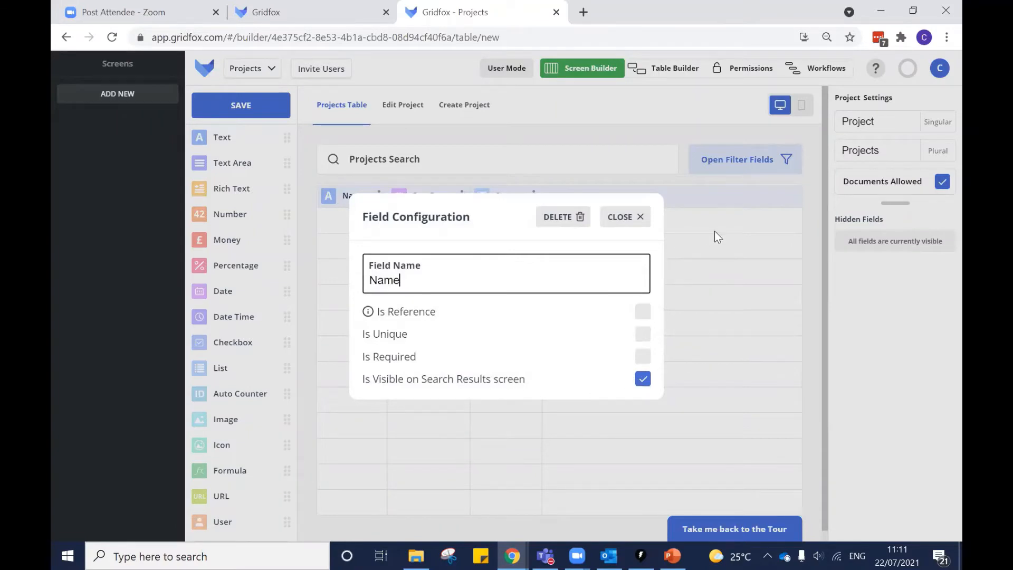
{"action": "left_click", "coordinate": [745, 260]}
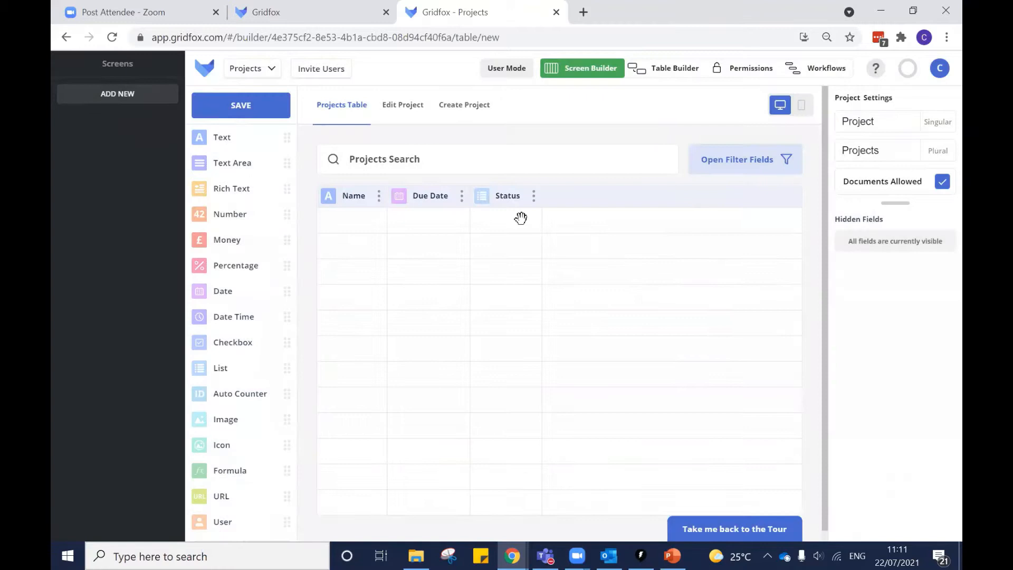
{"action": "left_click", "coordinate": [463, 196]}
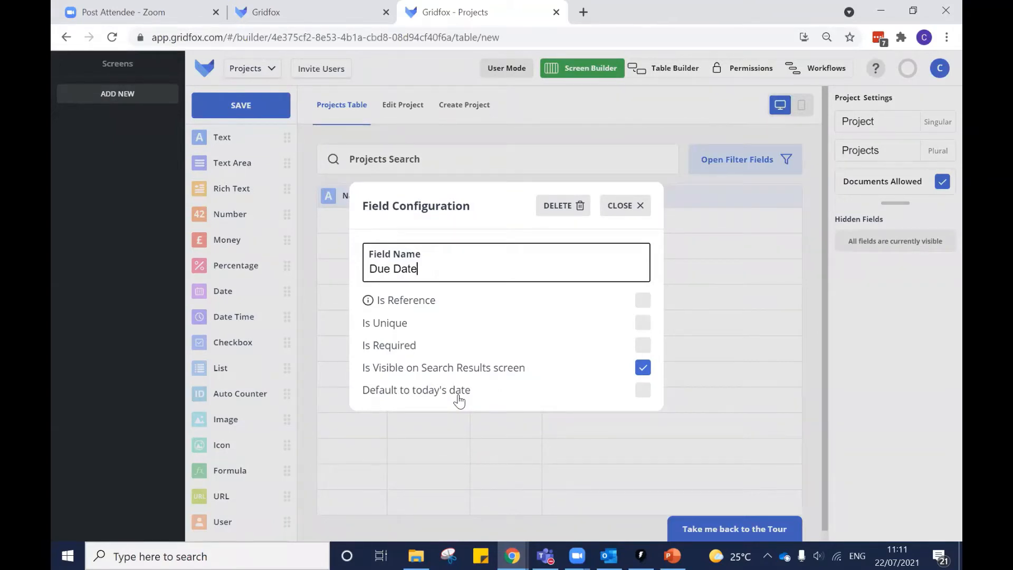
{"action": "left_click", "coordinate": [606, 210]}
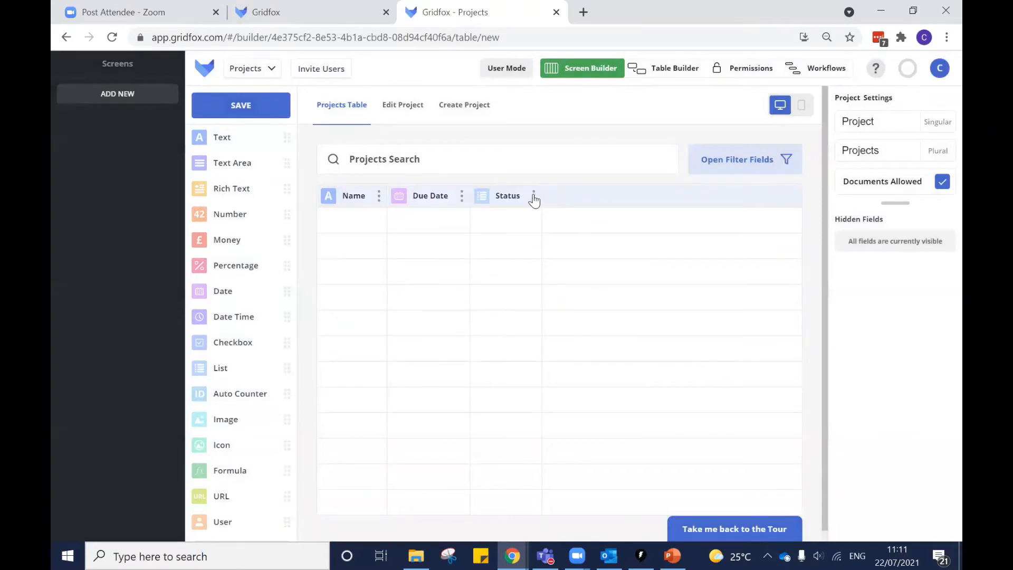
Step: Add the list items Backlog, In Progress and Completed to the Status field
{"action": "left_click", "coordinate": [534, 198]}
{"action": "left_click", "coordinate": [496, 401]}
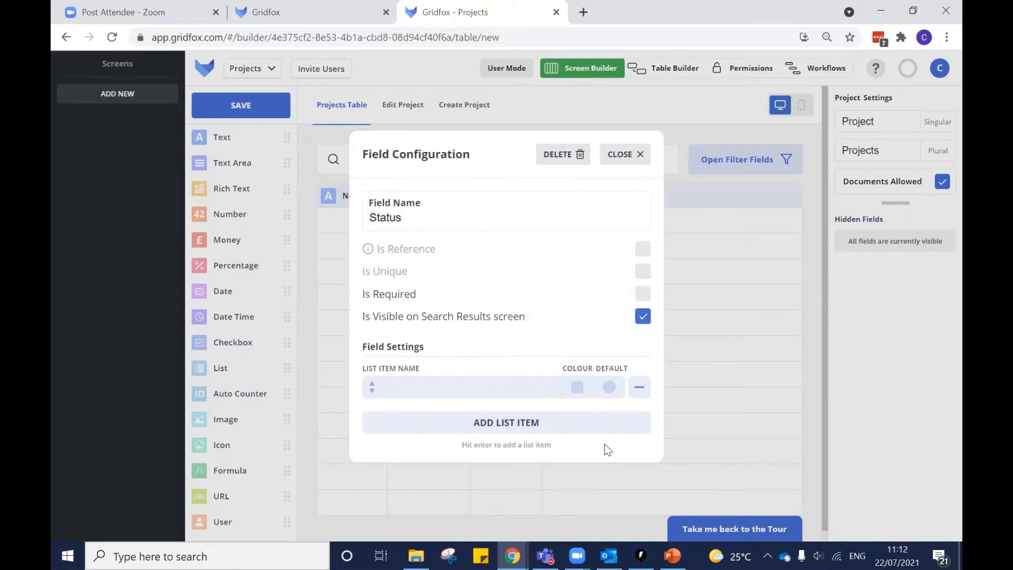
{"action": "type", "text": "Backlog"}
{"action": "left_click", "coordinate": [546, 426]}
{"action": "type", "text": "In Pro"}
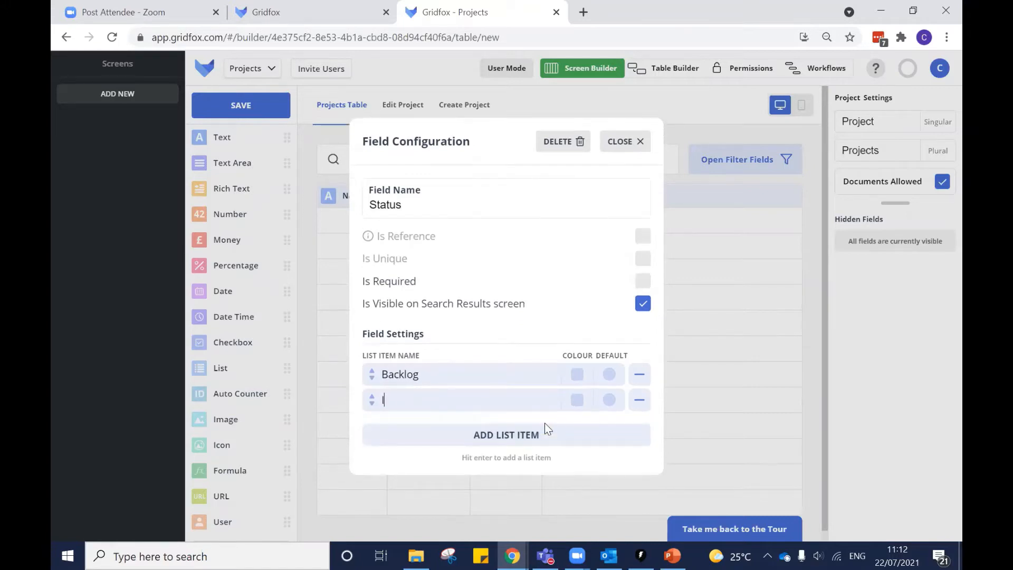
{"action": "type", "text": "gress"}
{"action": "left_click", "coordinate": [531, 434]}
{"action": "type", "text": "Completee"}
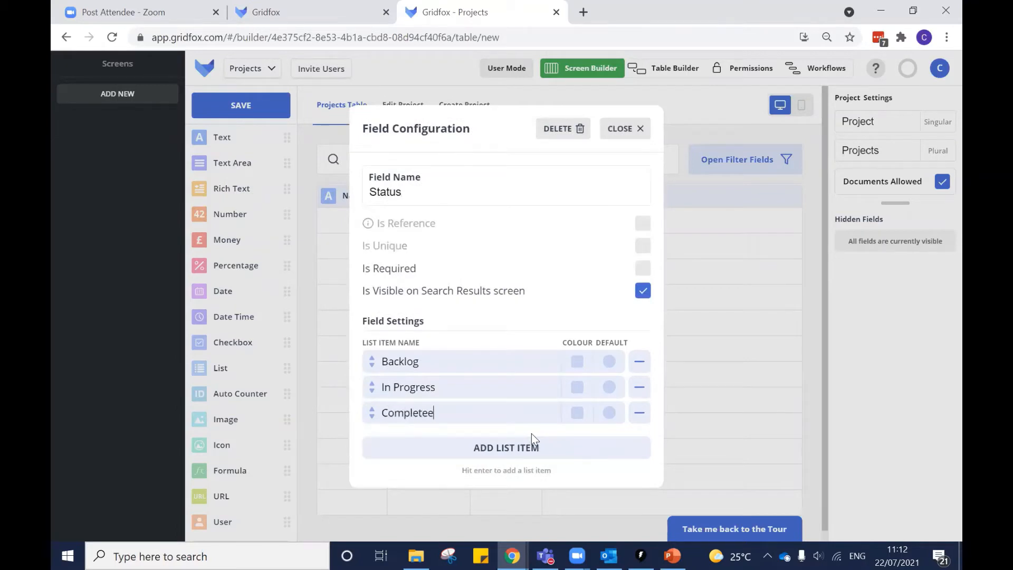
{"action": "key", "text": "BackSpace"}
{"action": "type", "text": "d"}
Step: Colour the Status items light red for Backlog, light blue for In Progress and lime green for Completed, and close the field configuration
{"action": "left_click", "coordinate": [577, 362]}
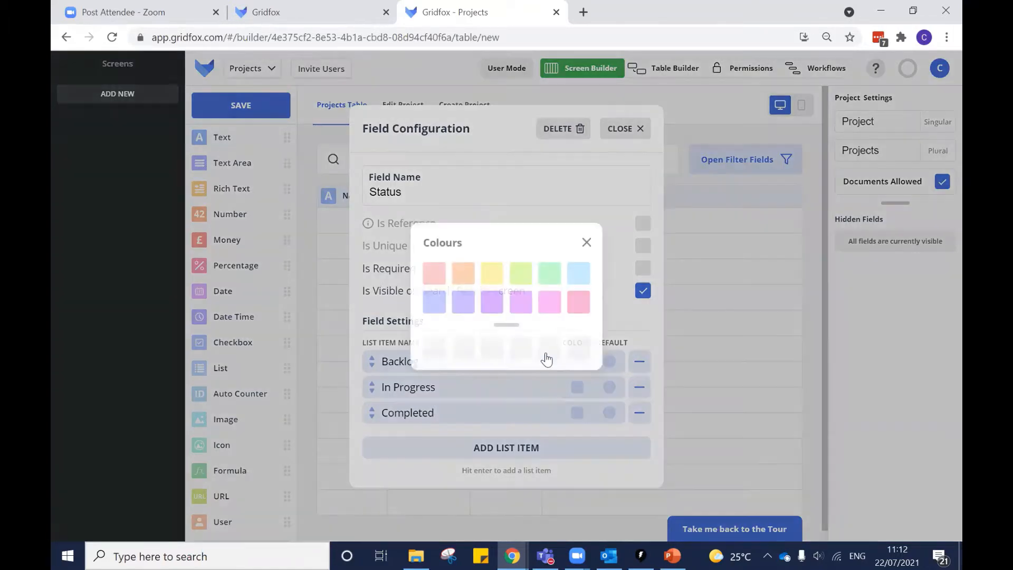
{"action": "left_click", "coordinate": [435, 273]}
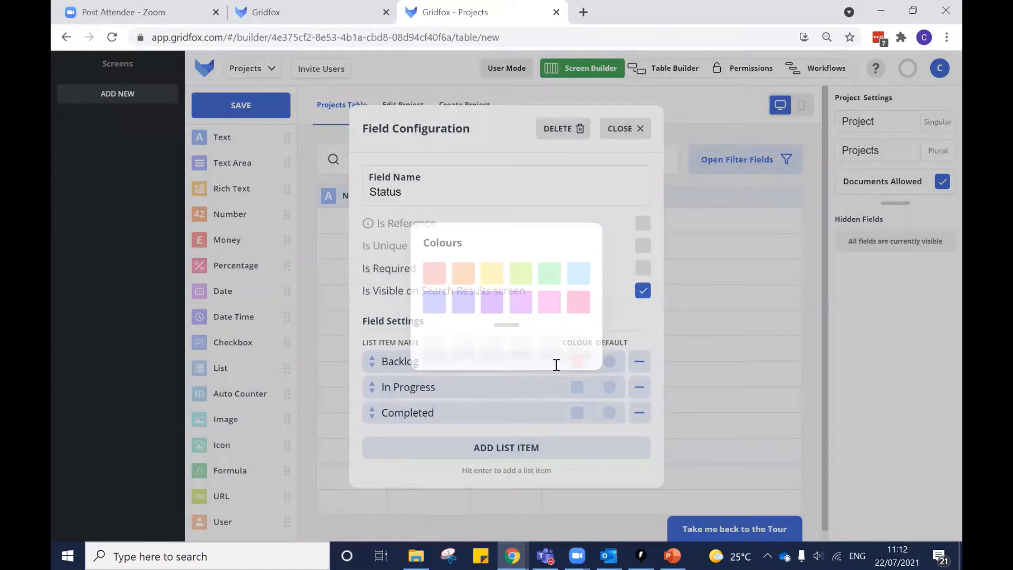
{"action": "left_click", "coordinate": [577, 387]}
{"action": "left_click", "coordinate": [578, 274]}
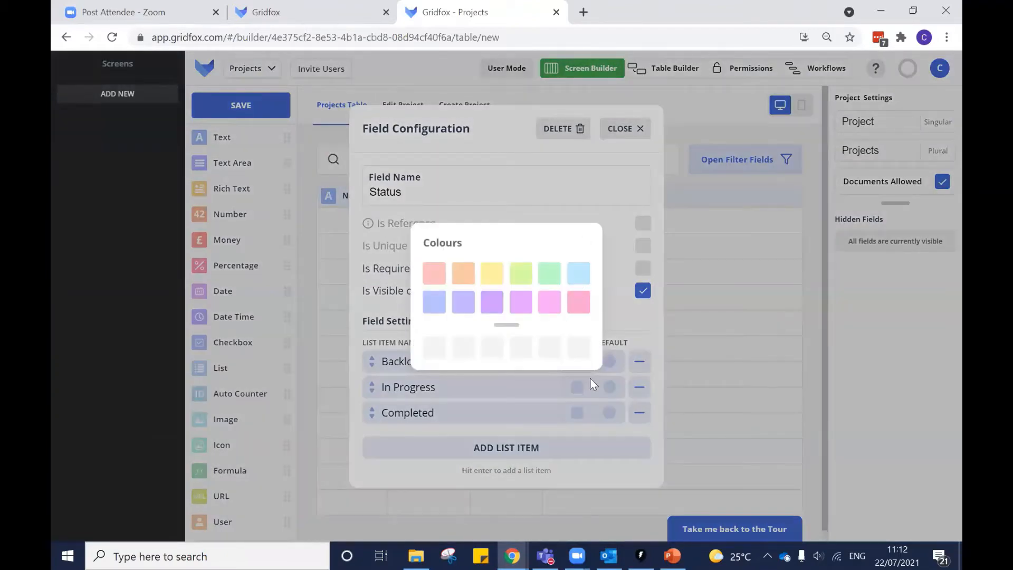
{"action": "left_click", "coordinate": [578, 412]}
{"action": "left_click", "coordinate": [522, 272]}
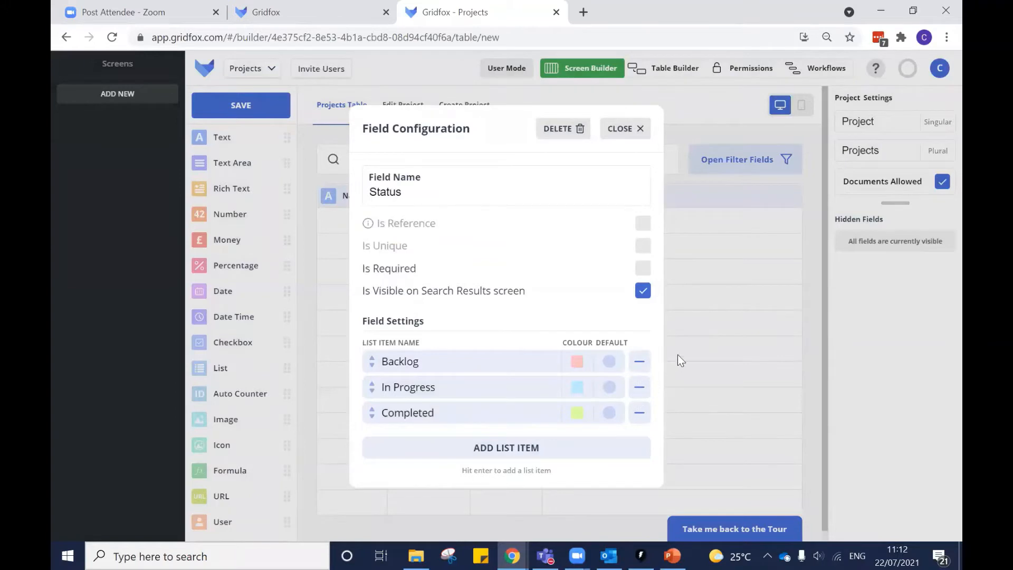
{"action": "left_click", "coordinate": [809, 233]}
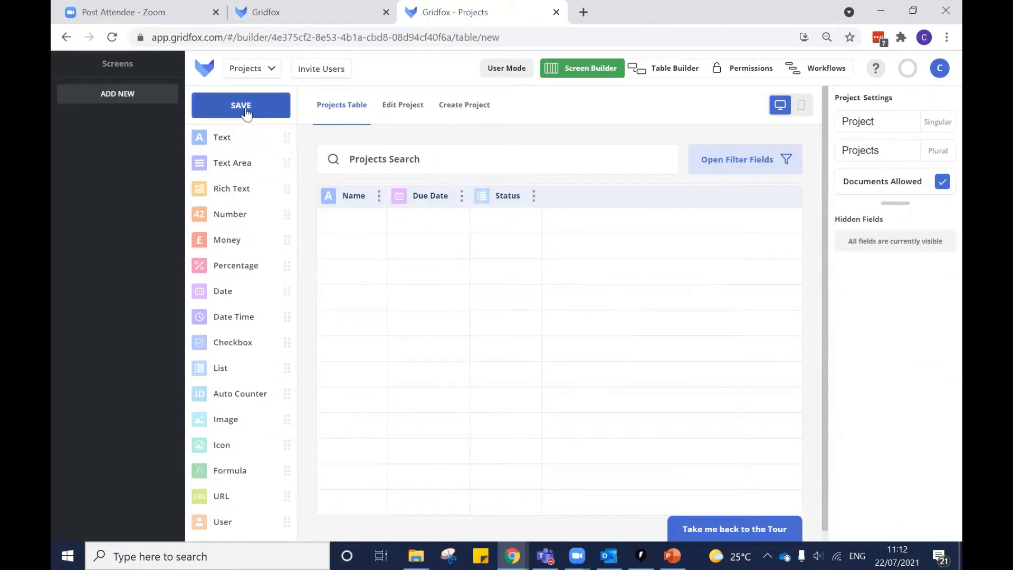
Step: Try to save the Projects table, view the choices for its reference field, and dismiss the dialog without choosing one
{"action": "left_click", "coordinate": [246, 112]}
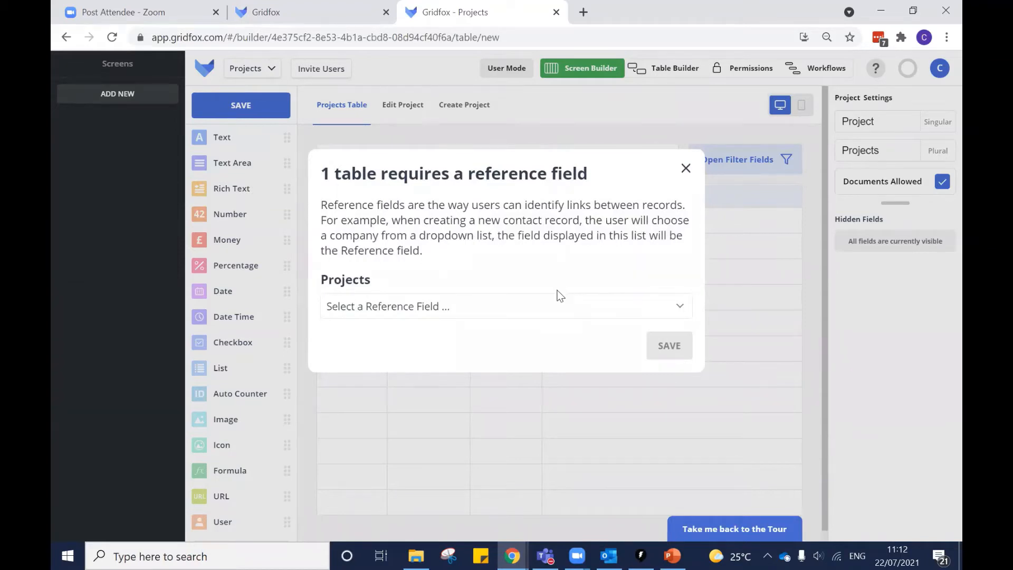
{"action": "left_click", "coordinate": [554, 302]}
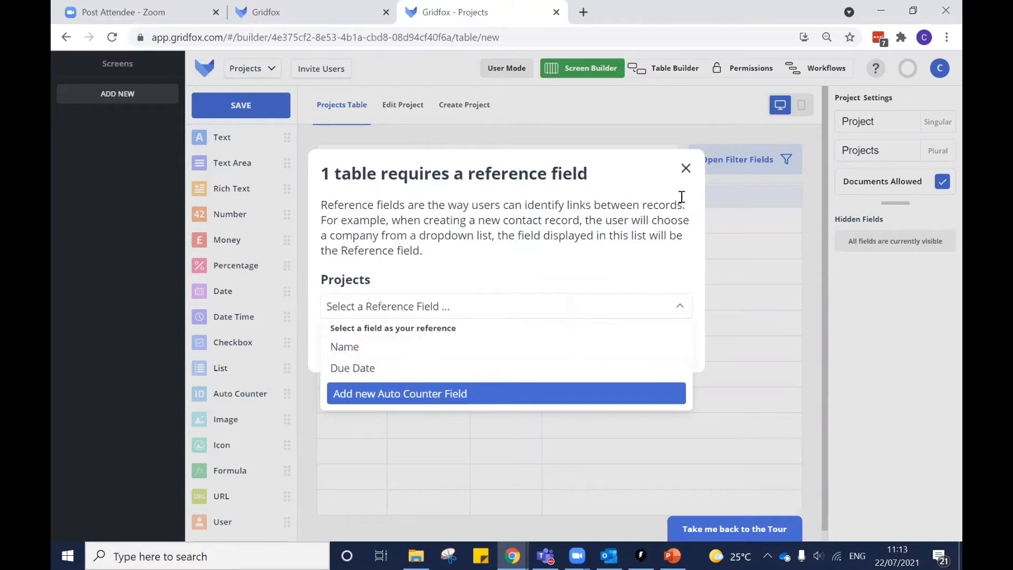
{"action": "left_click", "coordinate": [685, 170]}
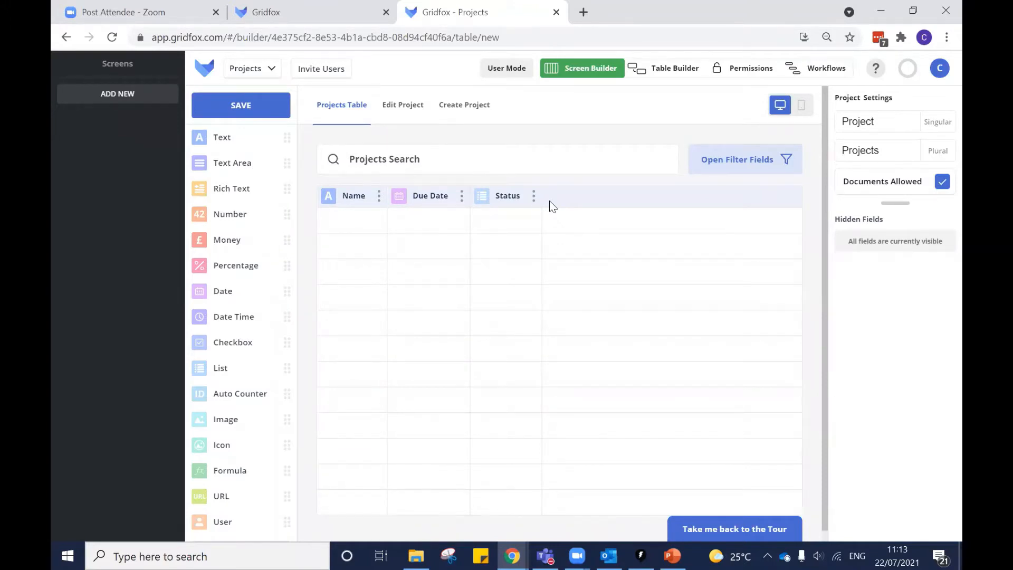
Step: Compare the reference options in the configurations of the Status, Due Date and Name fields, closing each one
{"action": "left_click", "coordinate": [534, 196]}
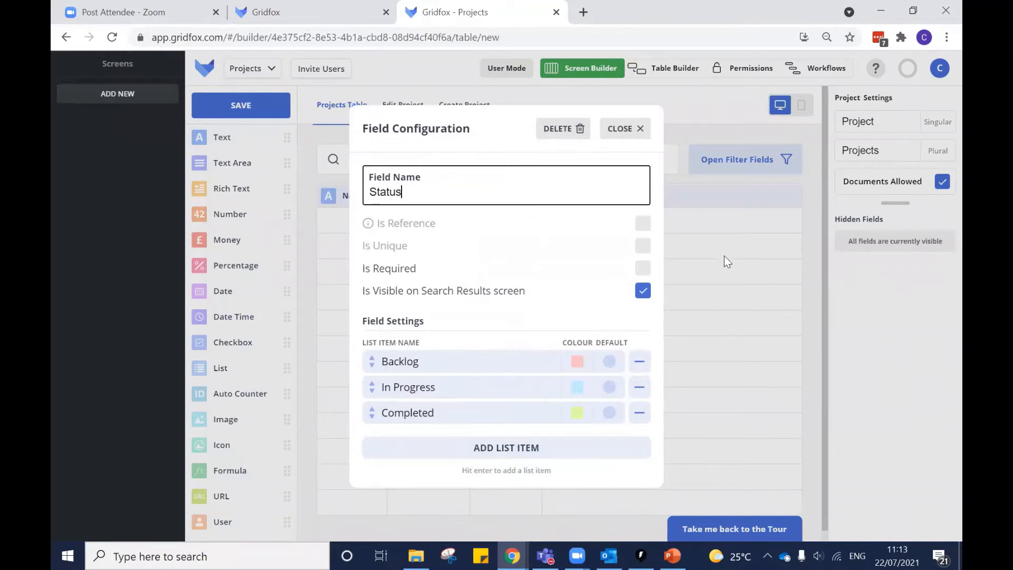
{"action": "left_click", "coordinate": [791, 188]}
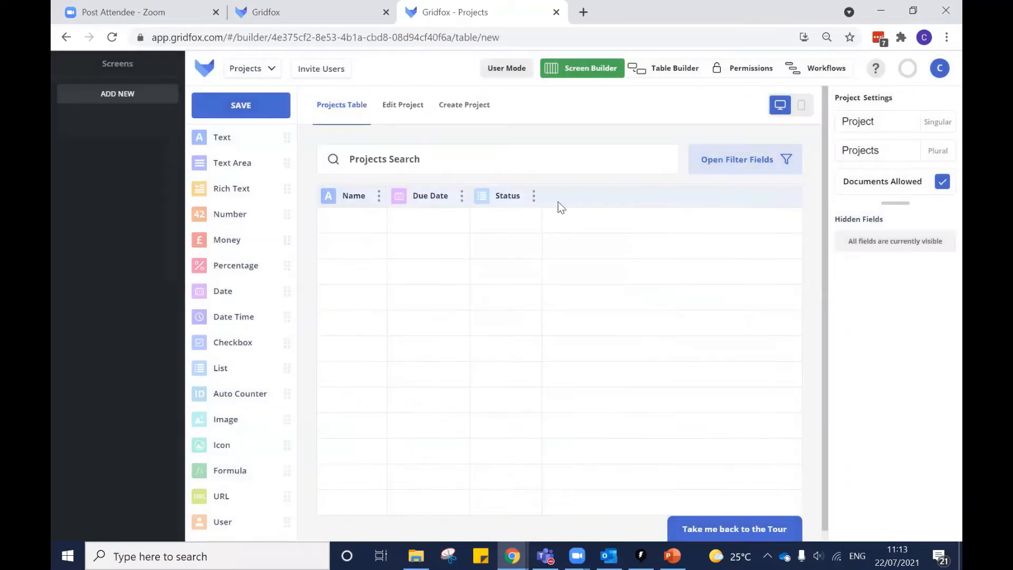
{"action": "left_click", "coordinate": [458, 196]}
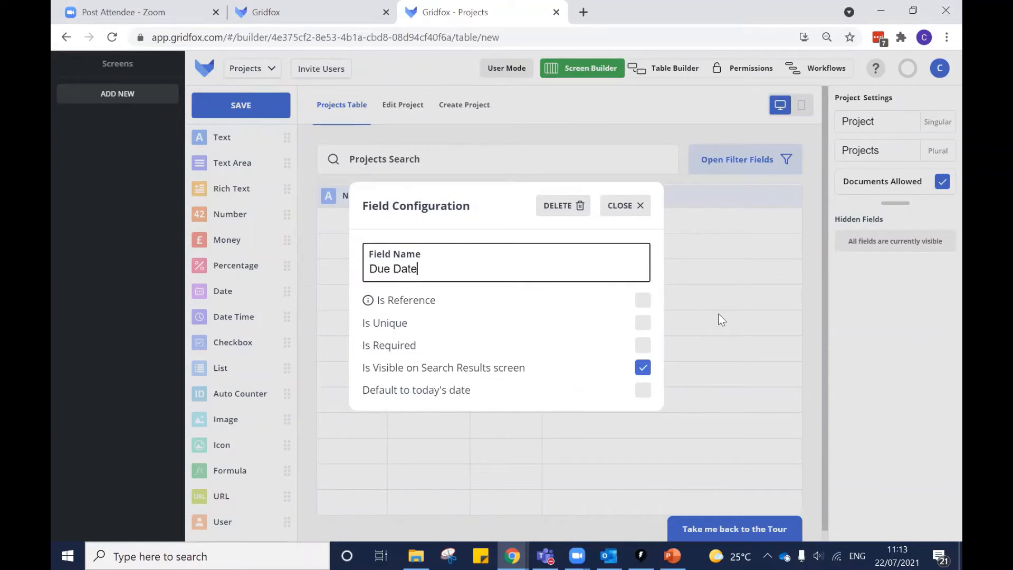
{"action": "left_click", "coordinate": [812, 209]}
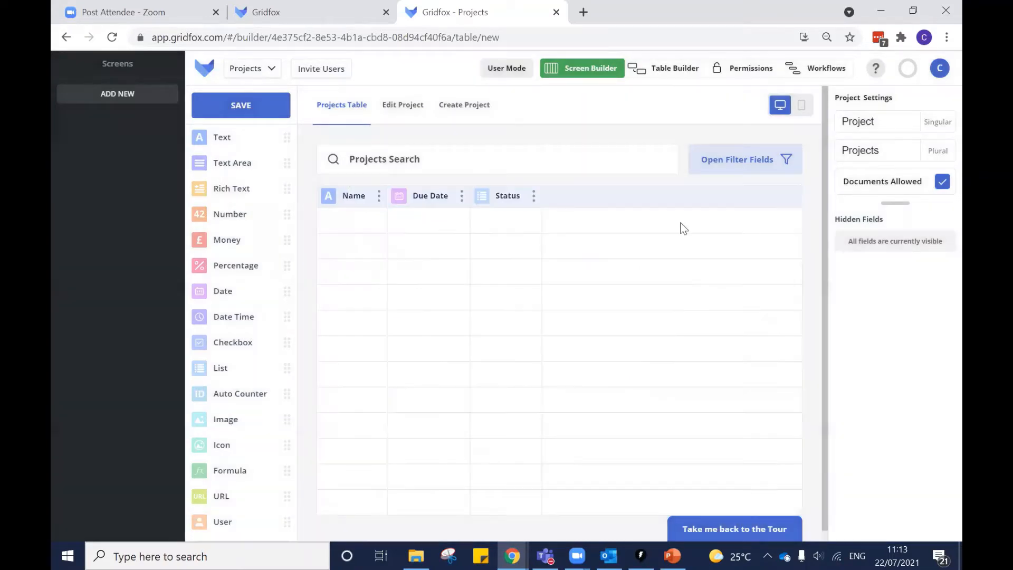
{"action": "left_click", "coordinate": [380, 197]}
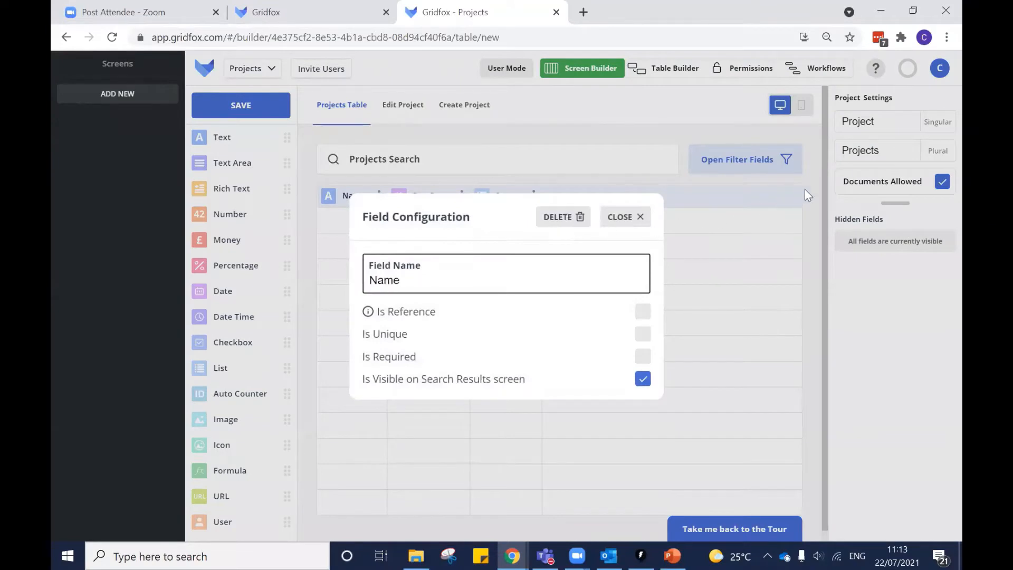
{"action": "left_click", "coordinate": [805, 190]}
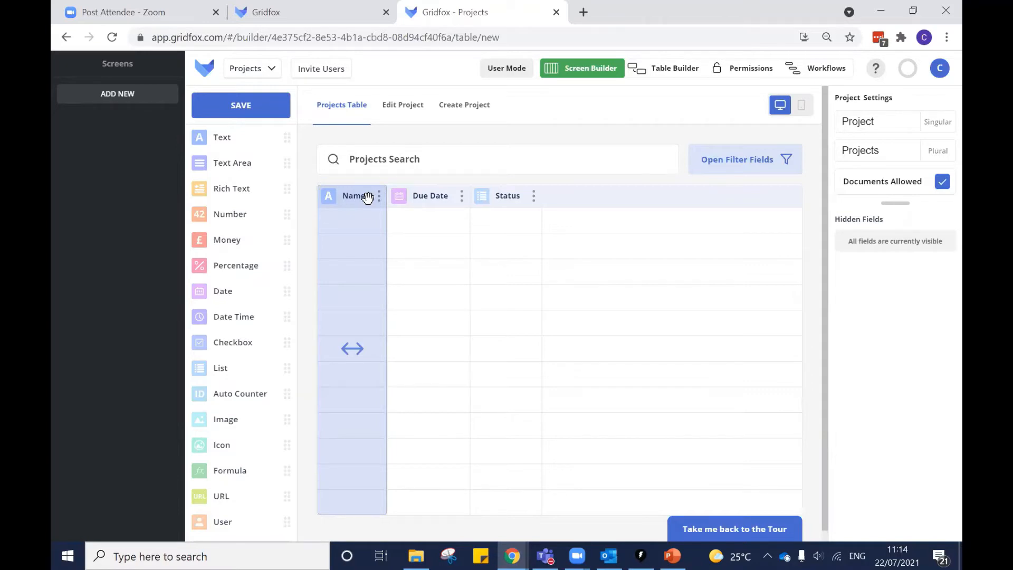
Step: Save the Projects table with Name as its reference field
{"action": "left_click", "coordinate": [271, 115]}
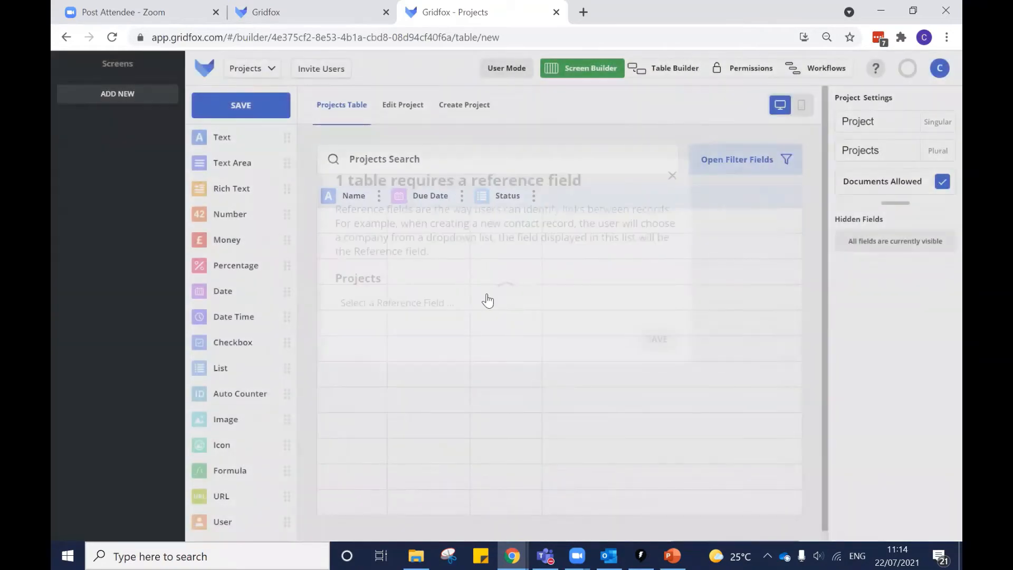
{"action": "left_click", "coordinate": [488, 302]}
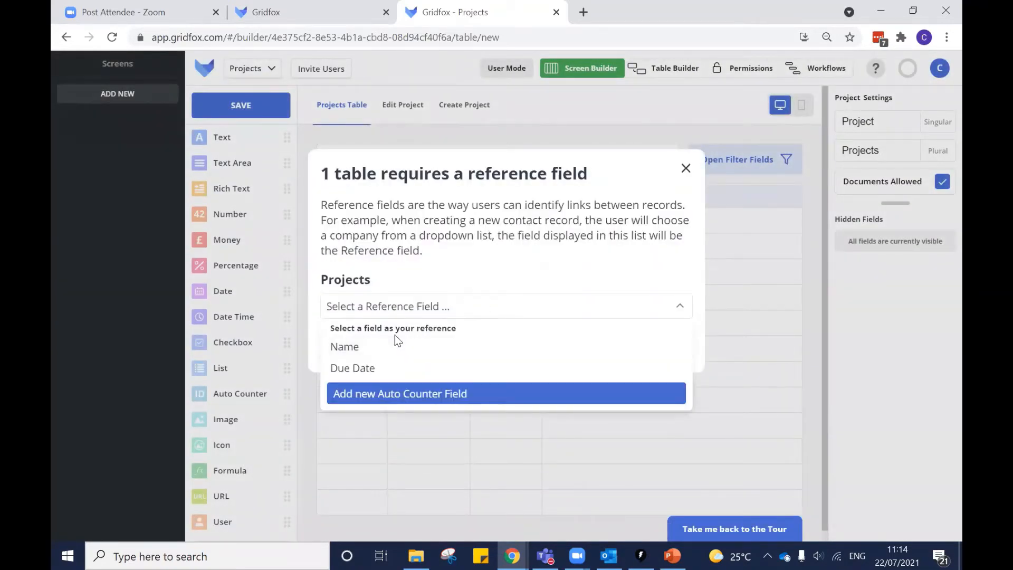
{"action": "left_click", "coordinate": [371, 349]}
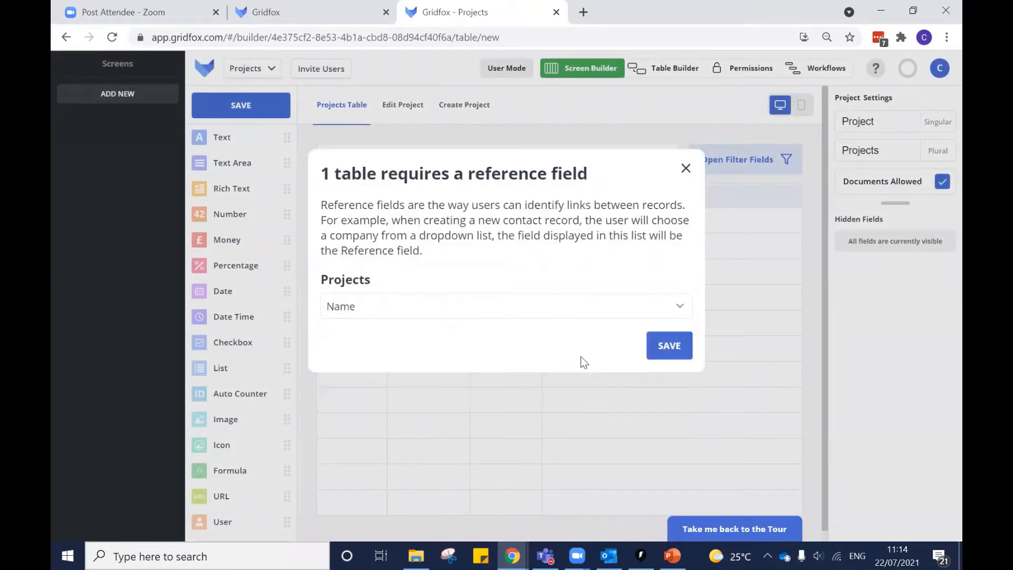
{"action": "left_click", "coordinate": [670, 348]}
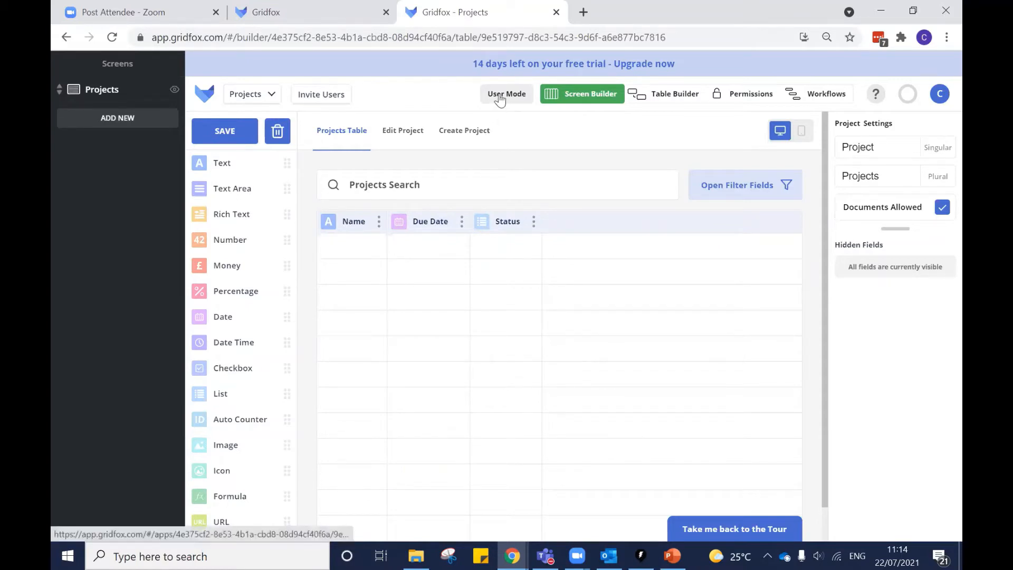
{"action": "key", "text": "ctrl"}
{"action": "key", "text": "ctrl"}
{"action": "key", "text": "ctrl"}
{"action": "key", "text": "ctrl"}
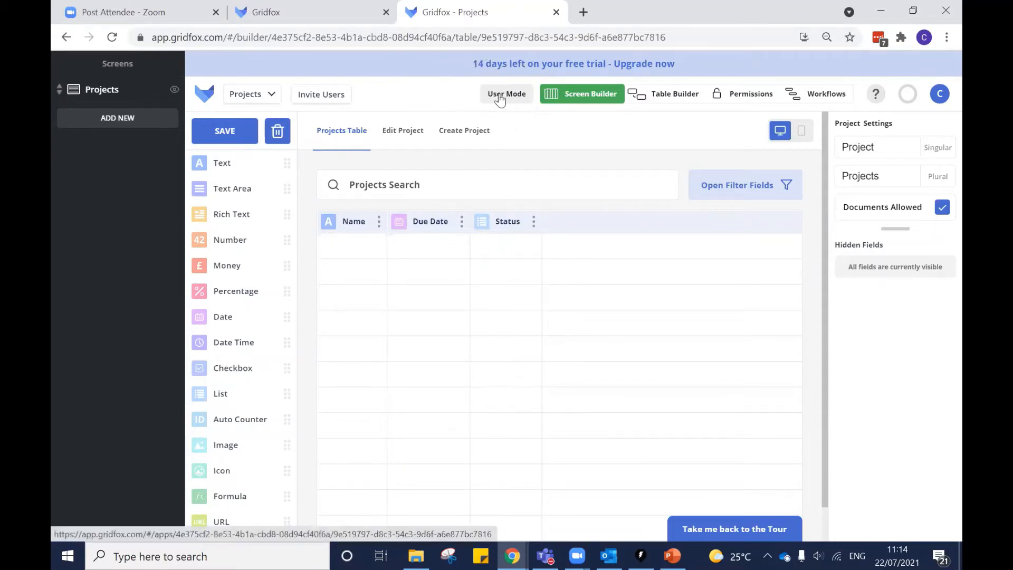
{"action": "key", "text": "ctrl"}
Step: Switch to User Mode and start a new project record named Social Media Campaign with the due date 30 Sept 2021
{"action": "left_click", "coordinate": [500, 97]}
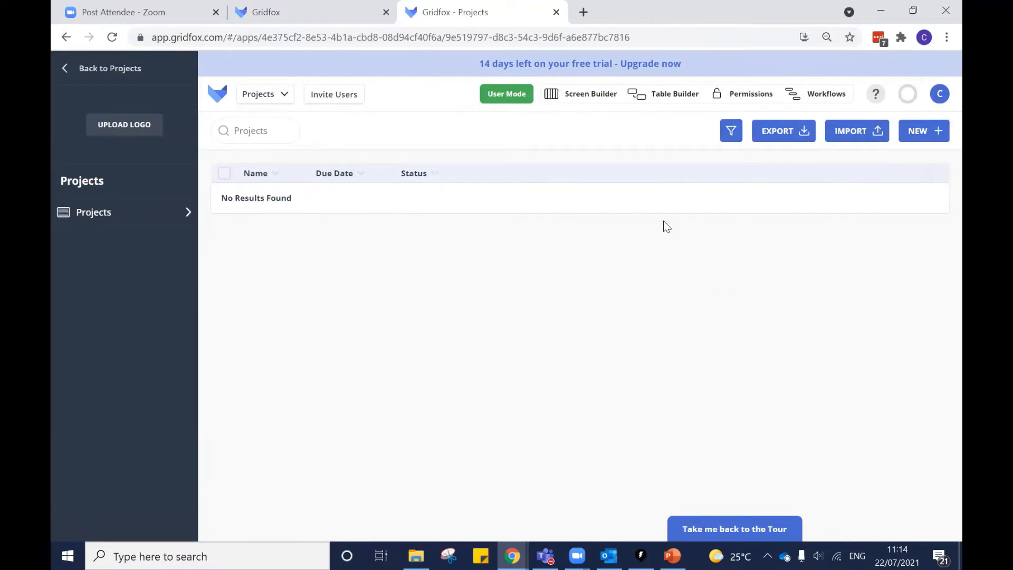
{"action": "left_click", "coordinate": [919, 132]}
{"action": "left_click", "coordinate": [323, 203]}
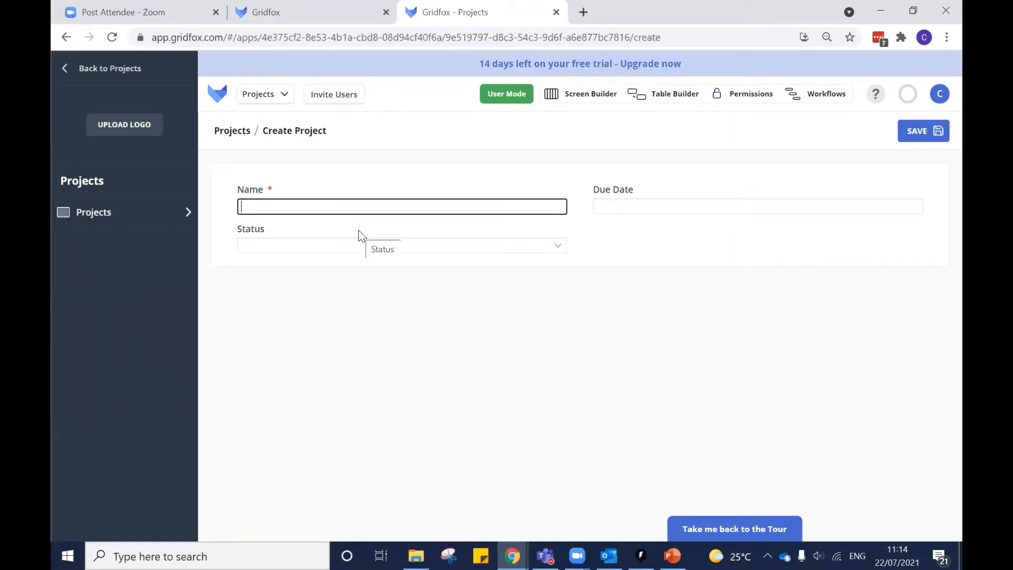
{"action": "type", "text": "Social Media Campaign"}
{"action": "left_click", "coordinate": [635, 210]}
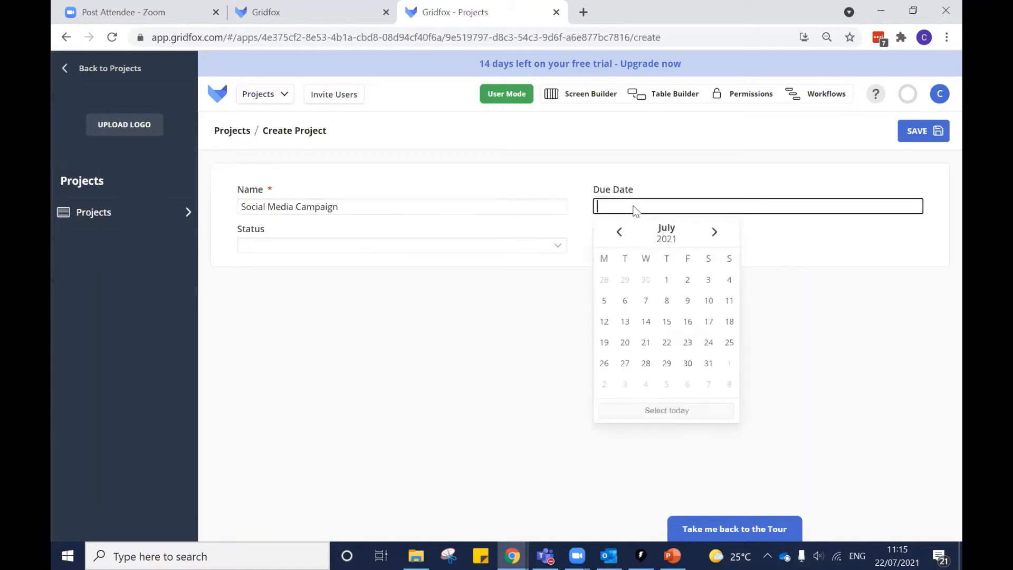
{"action": "left_click", "coordinate": [714, 232]}
{"action": "left_click", "coordinate": [714, 232]}
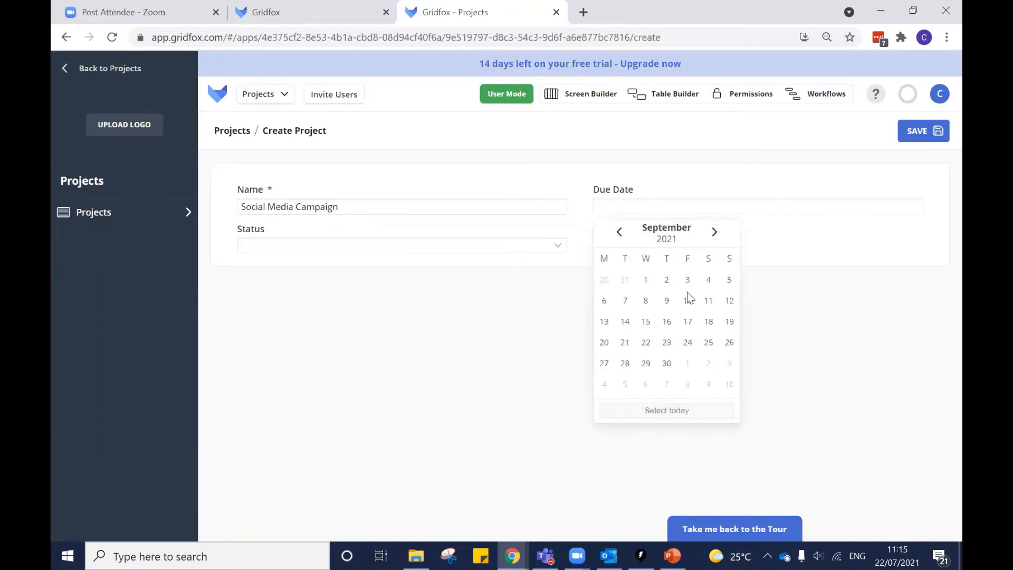
{"action": "left_click", "coordinate": [666, 363]}
Step: Set the new project's status to In Progress and save the record
{"action": "left_click", "coordinate": [370, 244]}
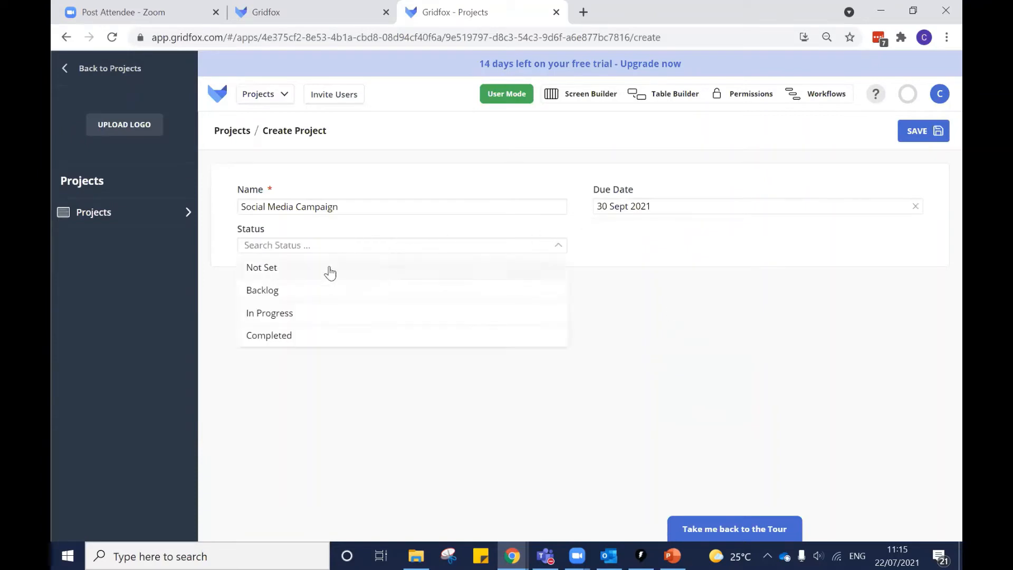
{"action": "left_click", "coordinate": [306, 288]}
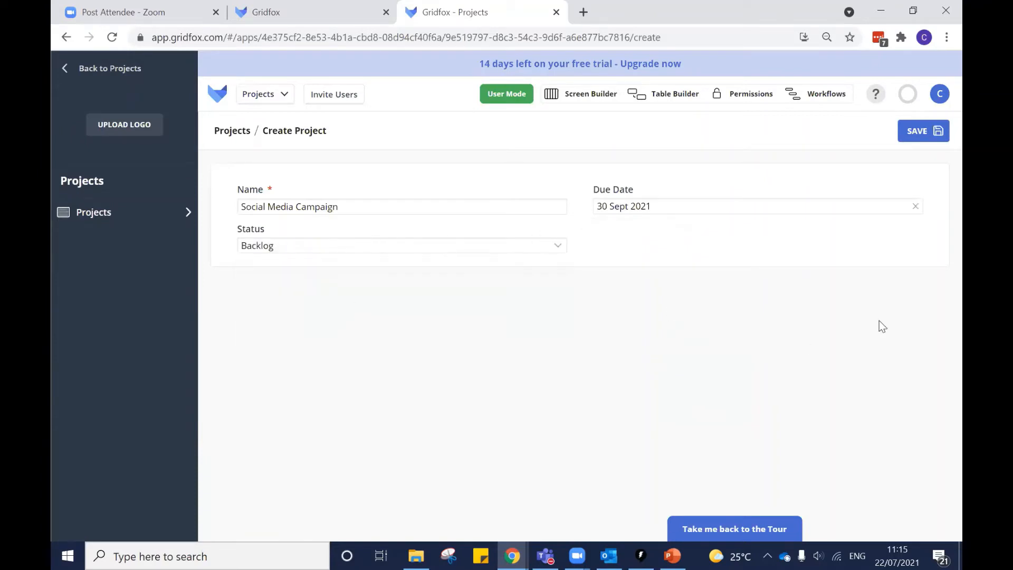
{"action": "left_click", "coordinate": [474, 248]}
{"action": "left_click", "coordinate": [371, 312]}
{"action": "left_click", "coordinate": [927, 135]}
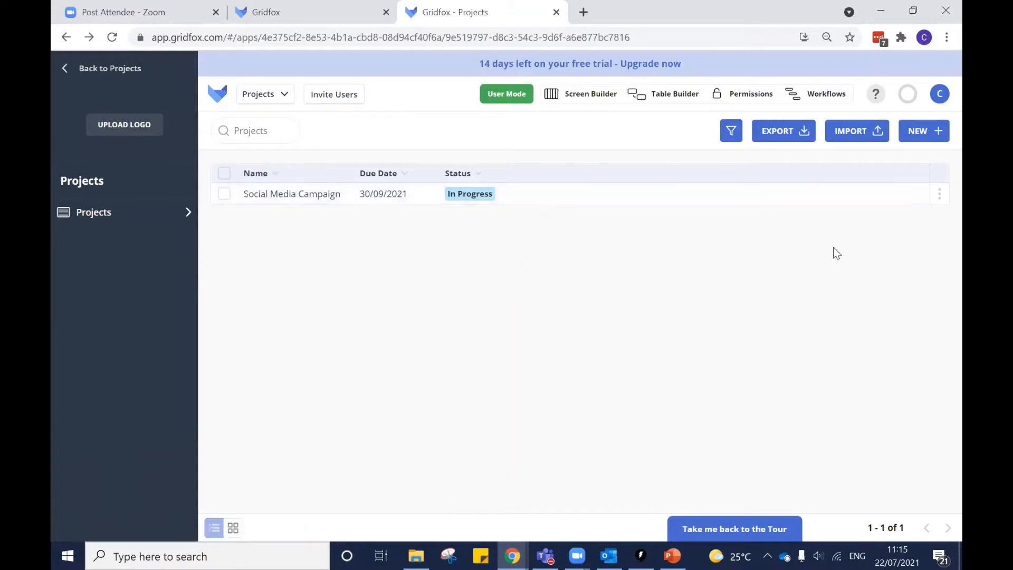
Step: Create and save a second project named Website Build, due 25 Aug 2021, with the status Backlog
{"action": "left_click", "coordinate": [921, 132]}
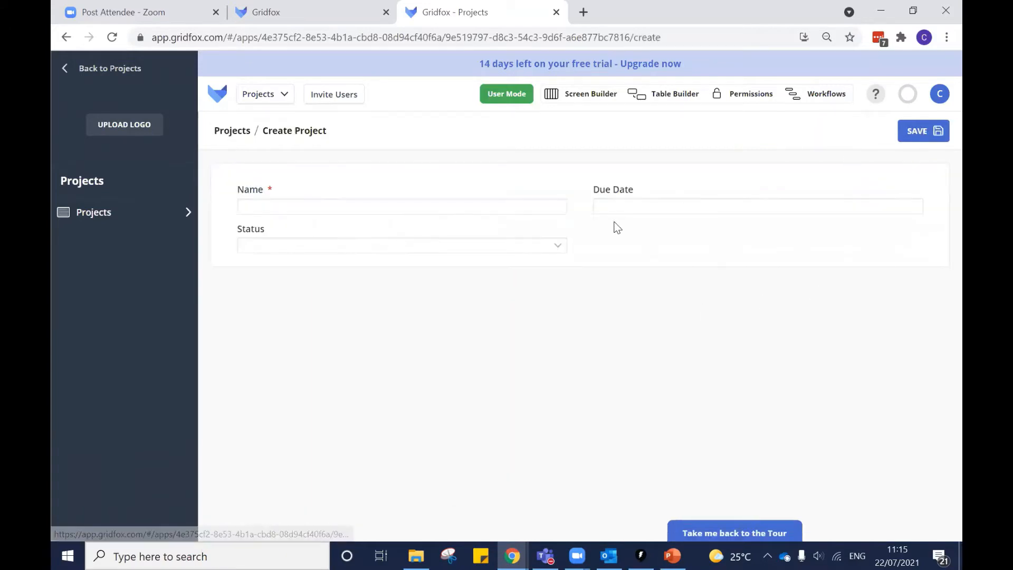
{"action": "left_click", "coordinate": [390, 208]}
{"action": "type", "text": "Website Build"}
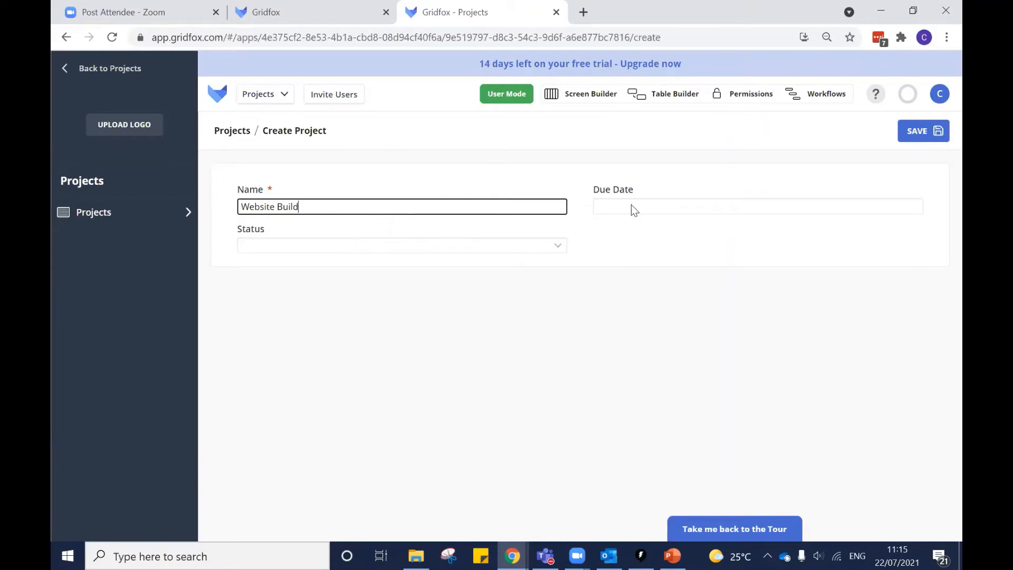
{"action": "left_click", "coordinate": [634, 211]}
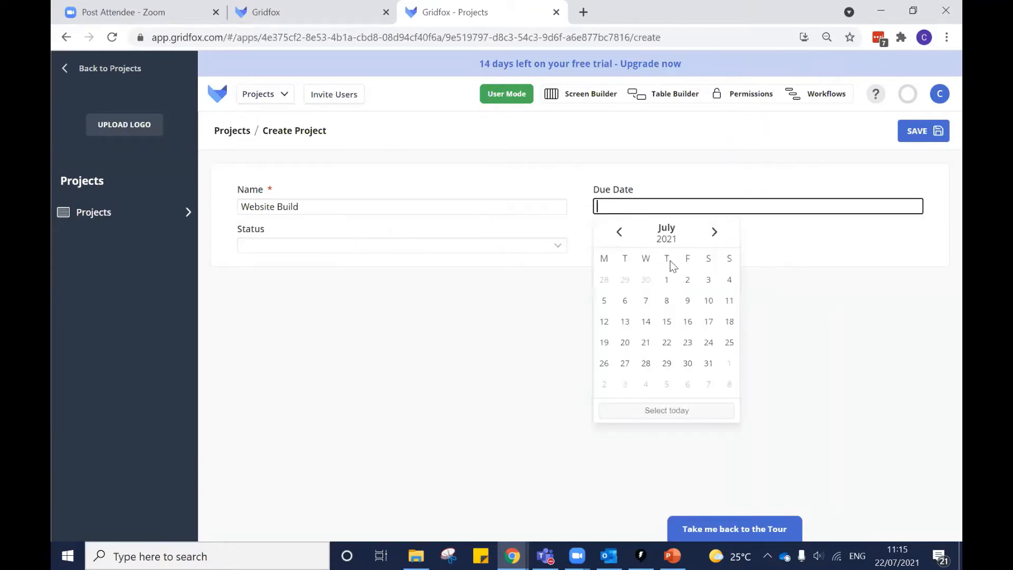
{"action": "left_click", "coordinate": [714, 233]}
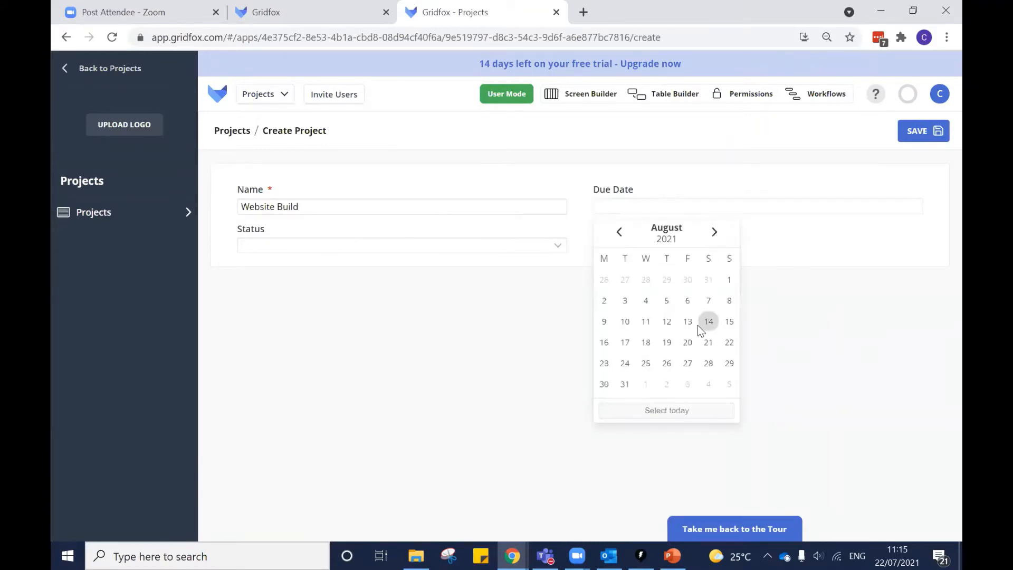
{"action": "left_click", "coordinate": [646, 363]}
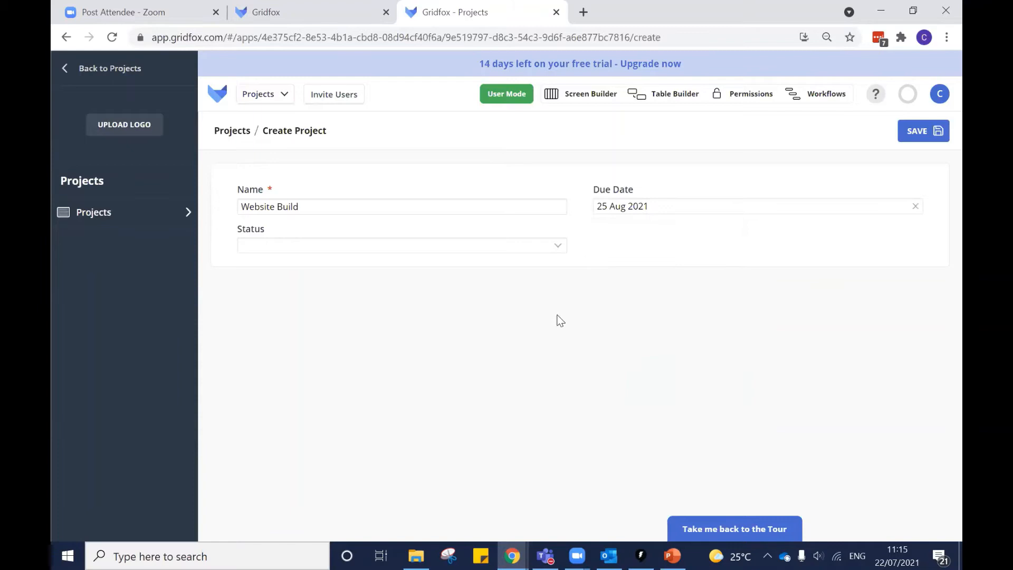
{"action": "left_click", "coordinate": [327, 246]}
{"action": "left_click", "coordinate": [253, 290]}
{"action": "left_click", "coordinate": [917, 133]}
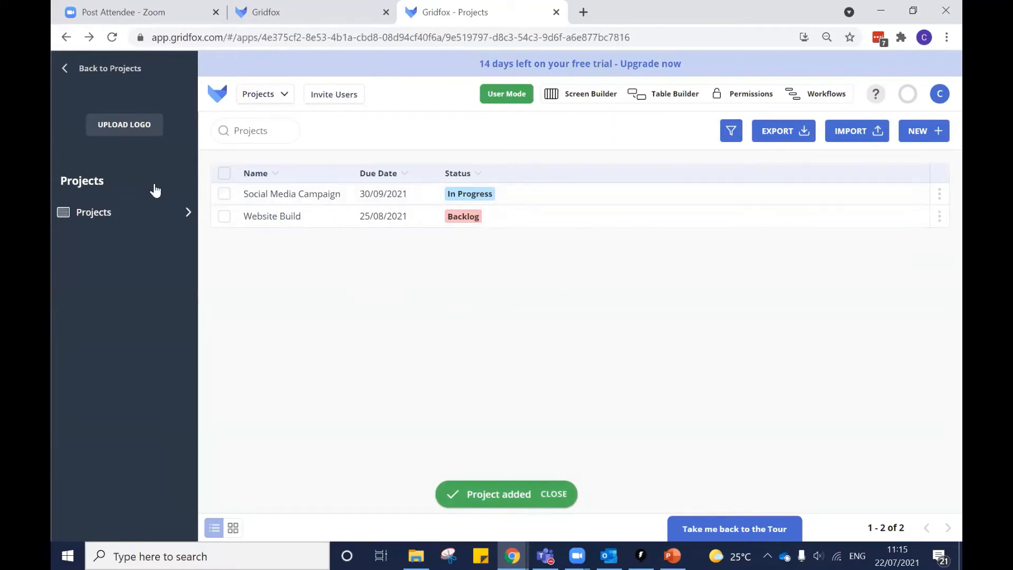
Step: Open the Social Media Campaign record to view its edit screen, and return to the Projects list
{"action": "left_click", "coordinate": [341, 195]}
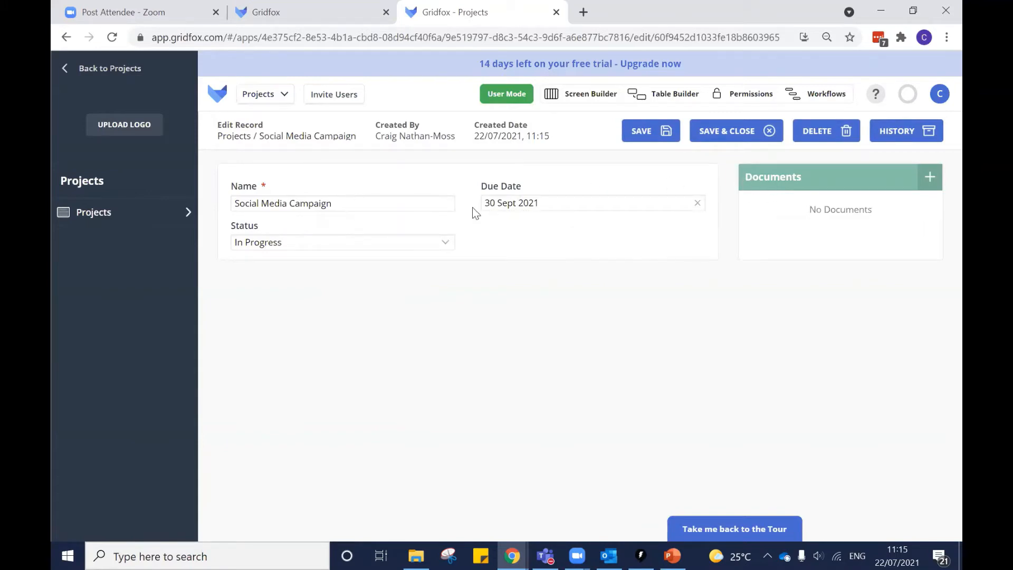
{"action": "left_click", "coordinate": [332, 204]}
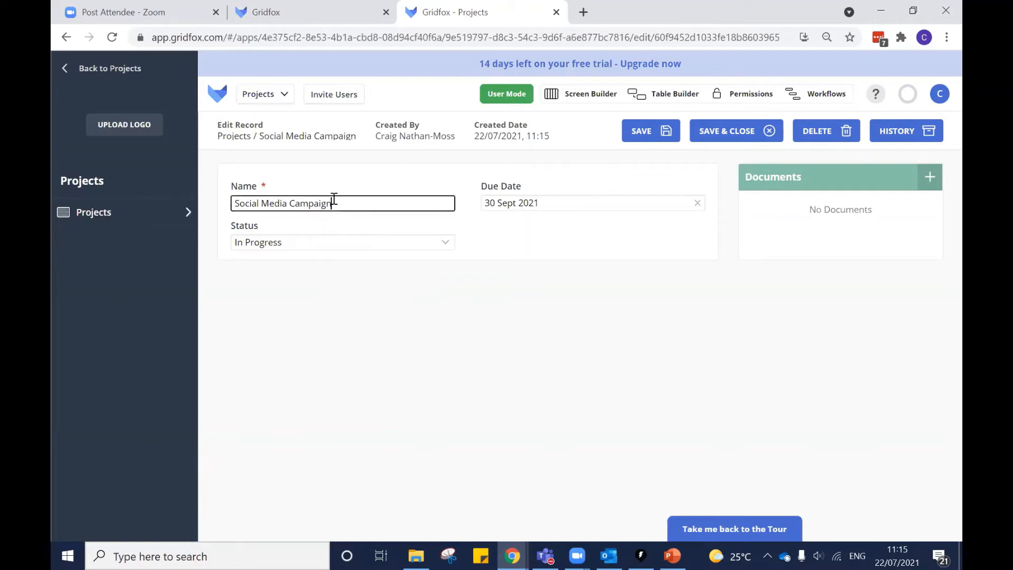
{"action": "left_click", "coordinate": [113, 216]}
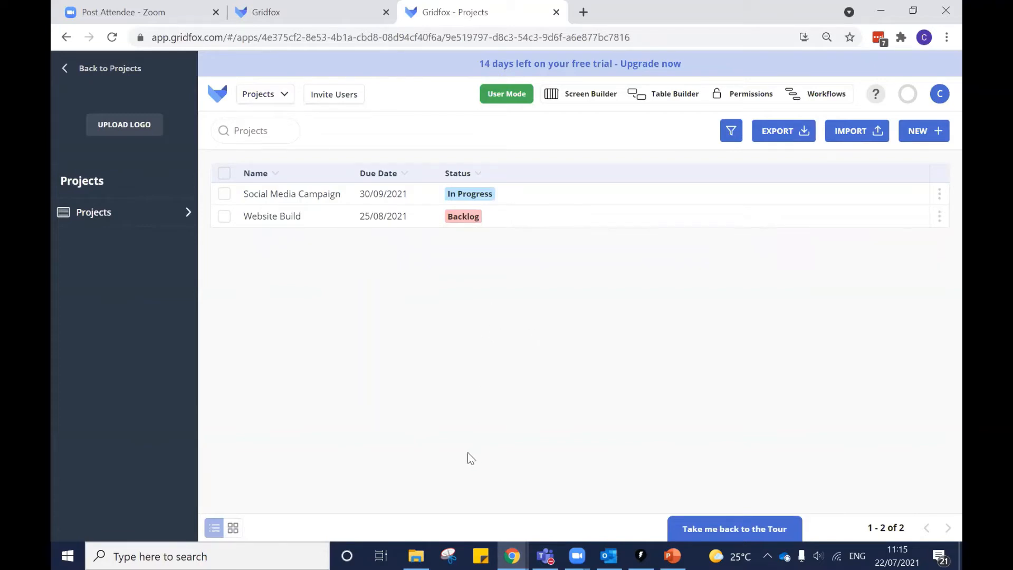
Step: Switch to the Table Builder and shift the Projects table slightly on the canvas
{"action": "left_click", "coordinate": [666, 97]}
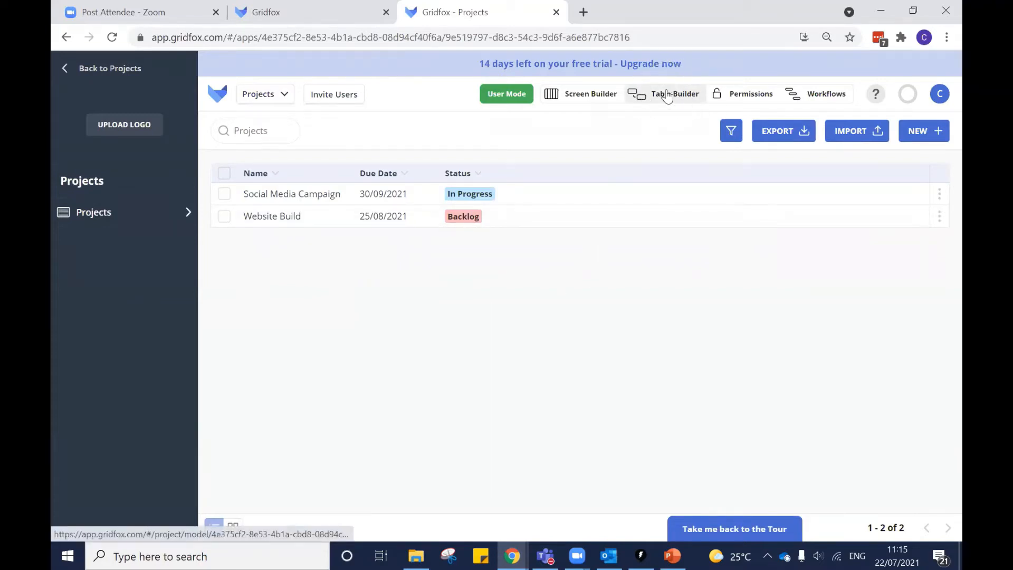
{"action": "left_click", "coordinate": [668, 95]}
{"action": "left_click", "coordinate": [667, 96]}
{"action": "left_click", "coordinate": [666, 96]}
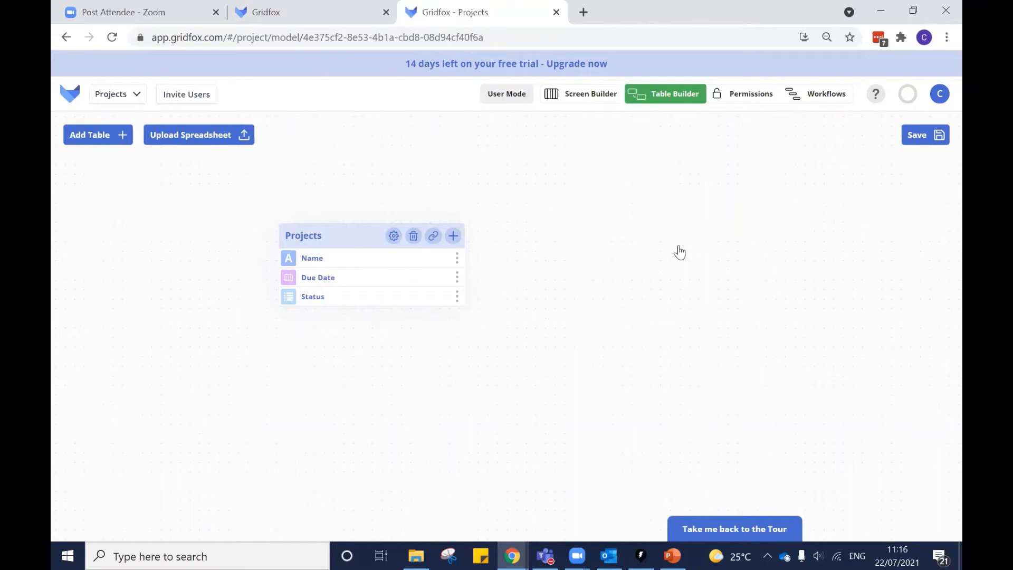
{"action": "left_click_drag", "start_coordinate": [344, 232], "coordinate": [341, 225]}
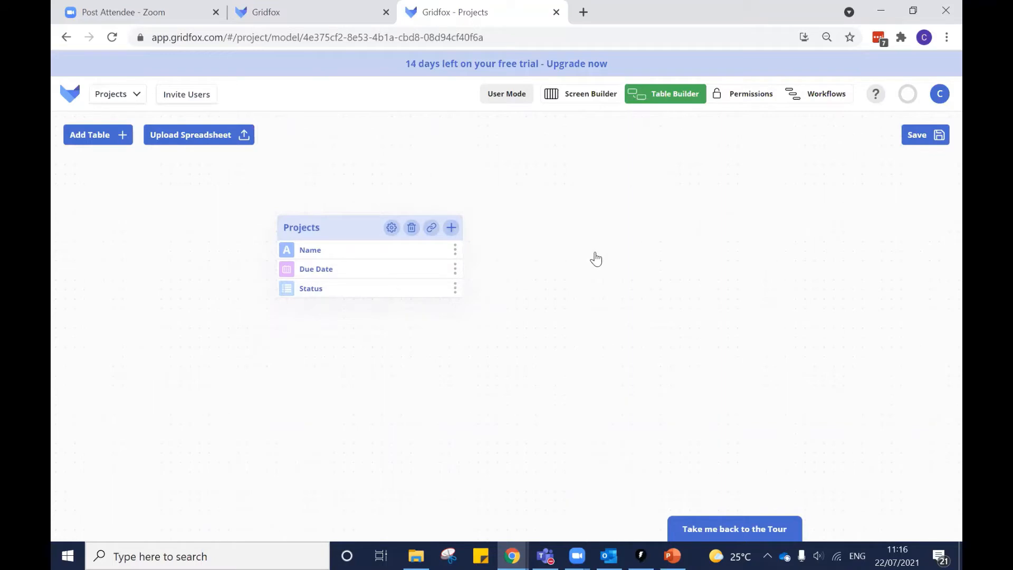
Step: Add a table named Tasks and place it beside the Projects table, level with it
{"action": "left_click", "coordinate": [107, 136]}
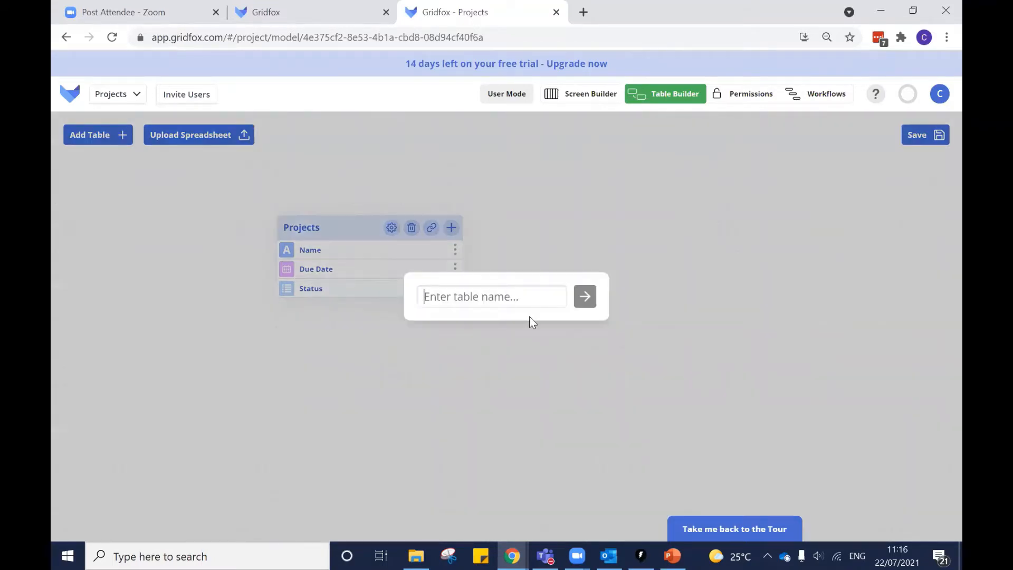
{"action": "type", "text": "Tasks"}
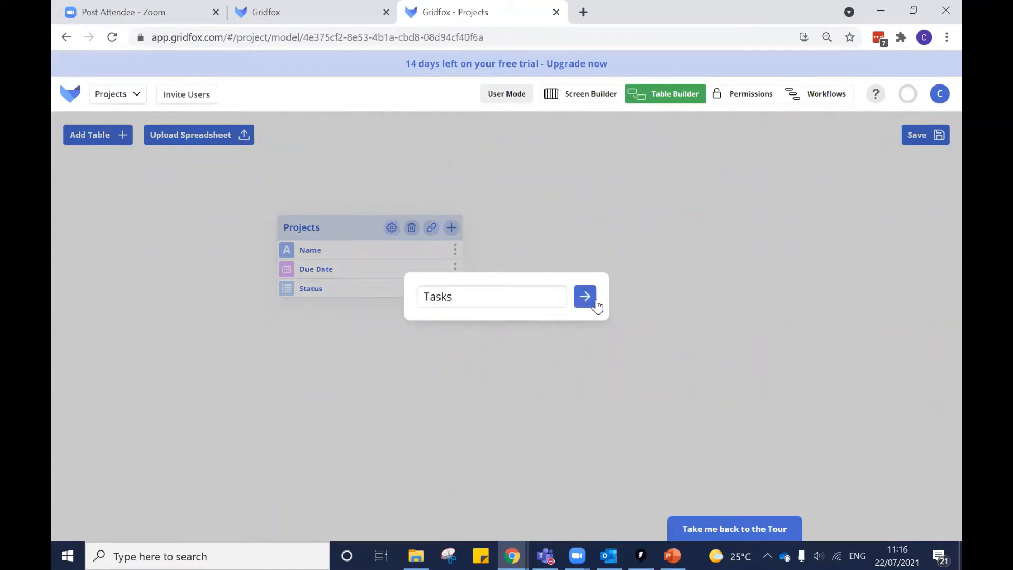
{"action": "left_click", "coordinate": [596, 301]}
{"action": "left_click_drag", "start_coordinate": [491, 310], "coordinate": [575, 237]}
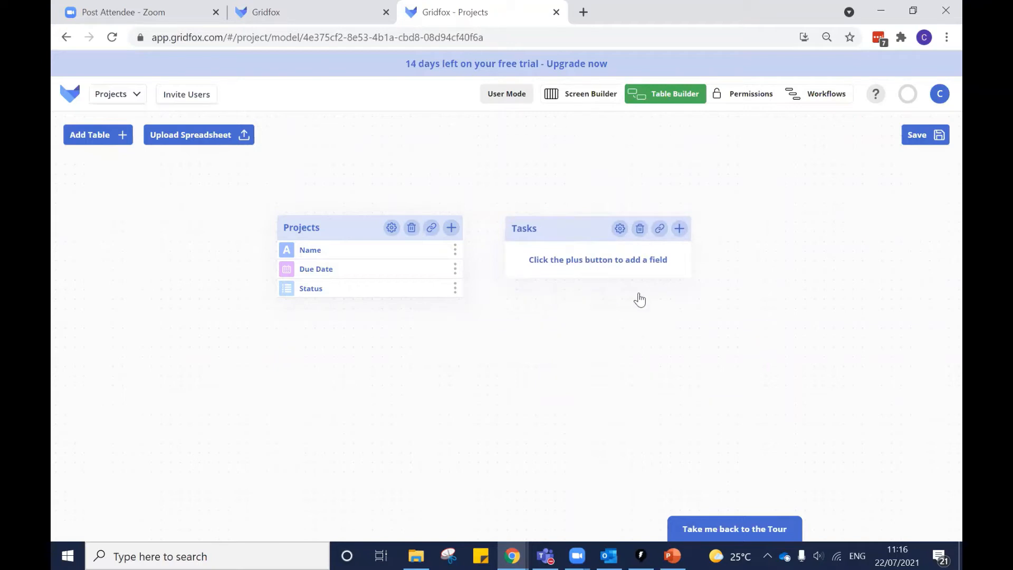
{"action": "left_click_drag", "start_coordinate": [572, 225], "coordinate": [577, 224]}
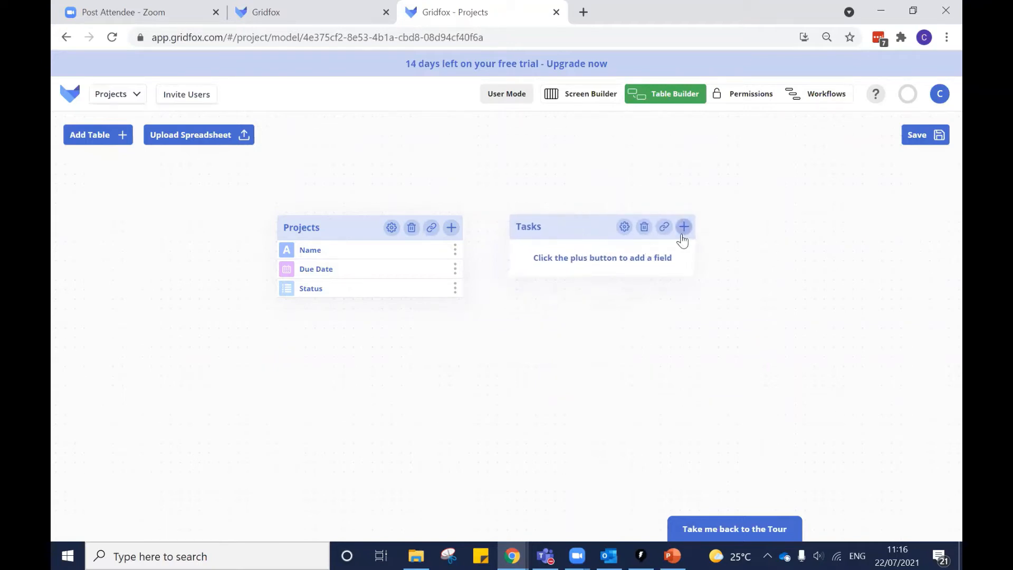
Step: Add a text field called Name and a date field called Start Date to the Tasks table
{"action": "left_click", "coordinate": [683, 241]}
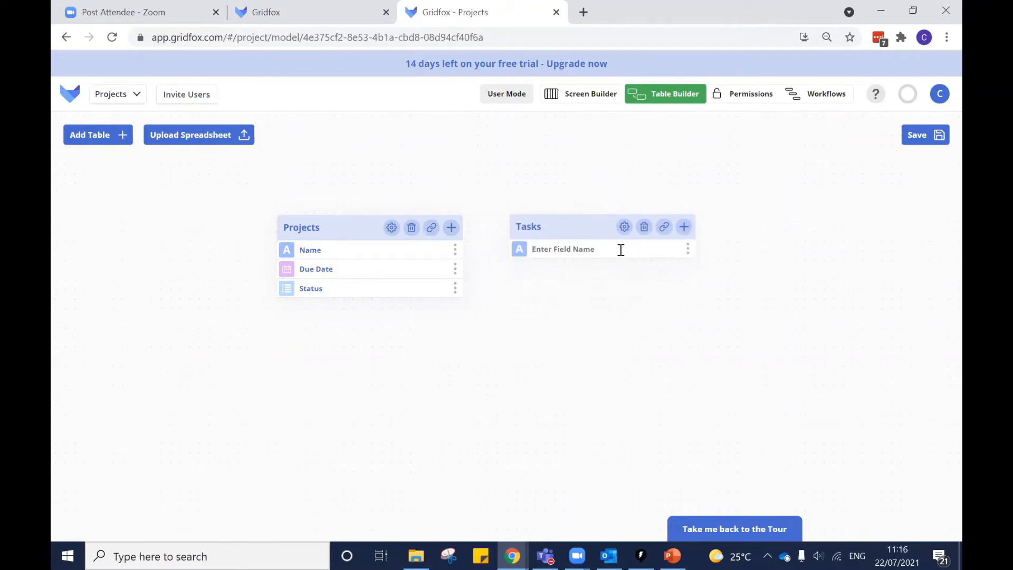
{"action": "type", "text": "Name"}
{"action": "left_click", "coordinate": [684, 227]}
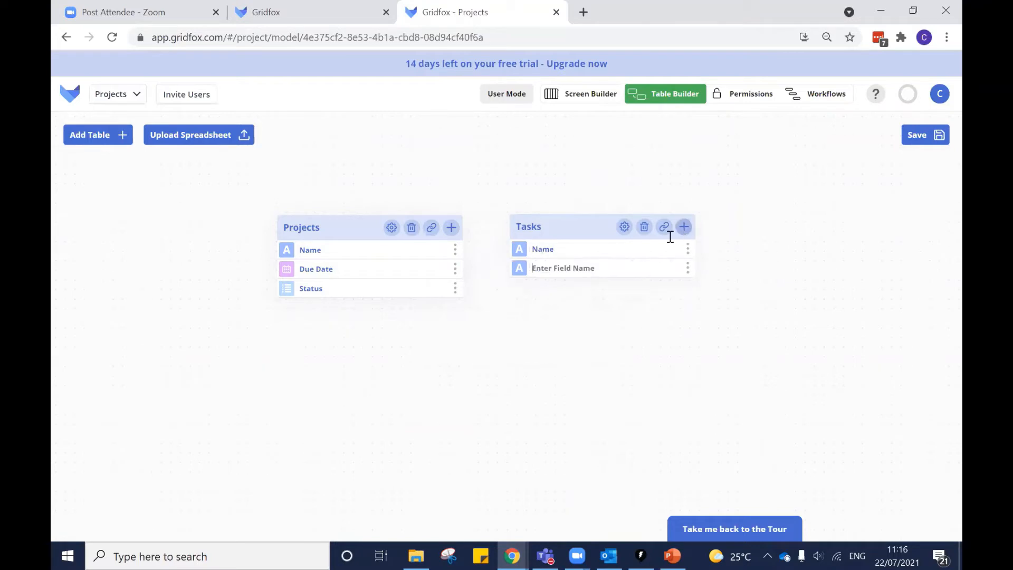
{"action": "left_click", "coordinate": [521, 269]}
{"action": "left_click", "coordinate": [552, 434]}
{"action": "left_click", "coordinate": [565, 272]}
{"action": "type", "text": "Start Date"}
Step: Add a date field called End Date to the Tasks table
{"action": "left_click", "coordinate": [684, 227]}
{"action": "left_click", "coordinate": [519, 287]}
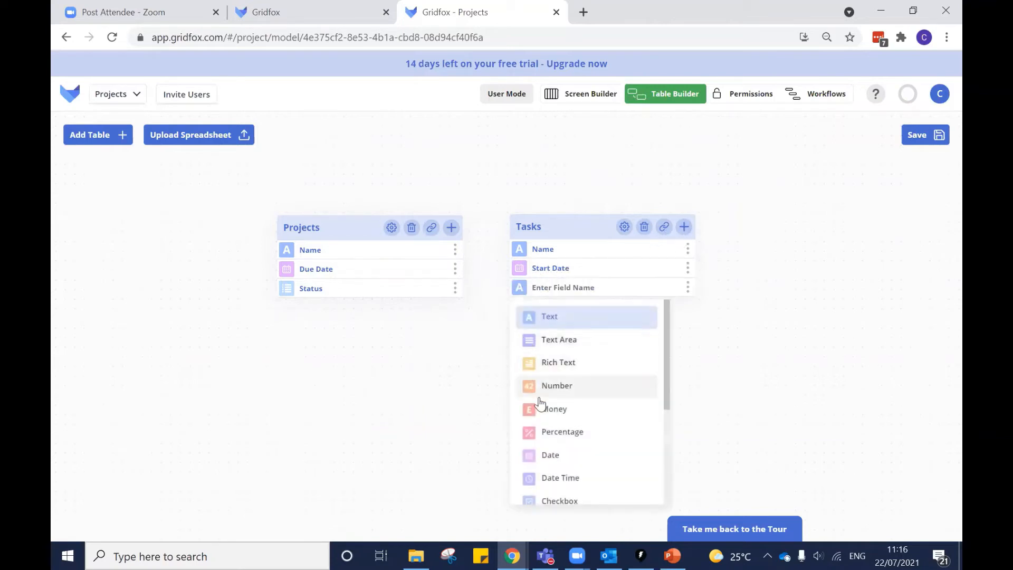
{"action": "left_click", "coordinate": [543, 454]}
{"action": "type", "text": "End Date"}
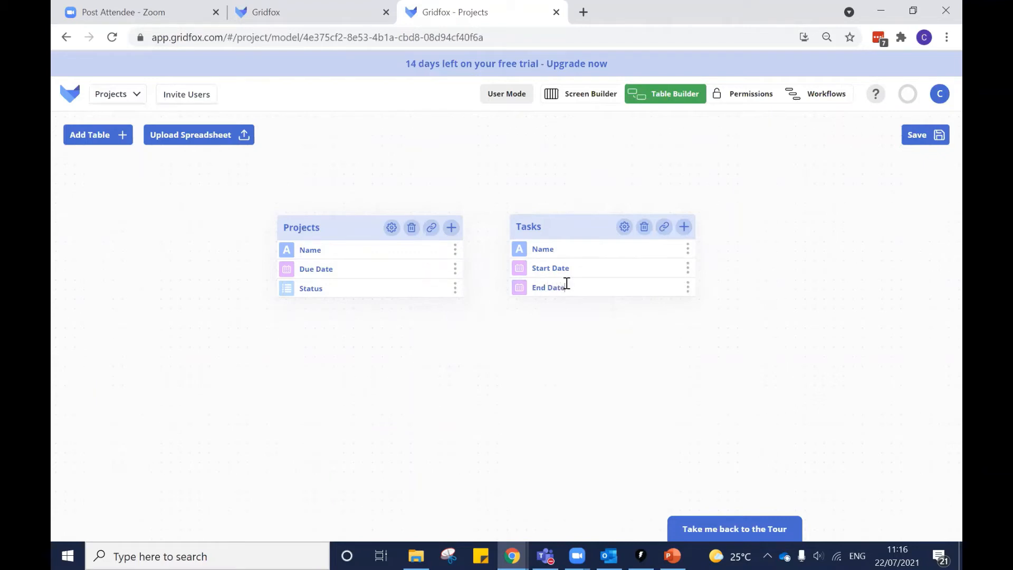
Step: Add a field of type User, named User, to the Tasks table
{"action": "left_click", "coordinate": [683, 227]}
{"action": "left_click", "coordinate": [520, 307]}
{"action": "scroll", "coordinate": [560, 390], "scroll_direction": "down", "scroll_amount": 3}
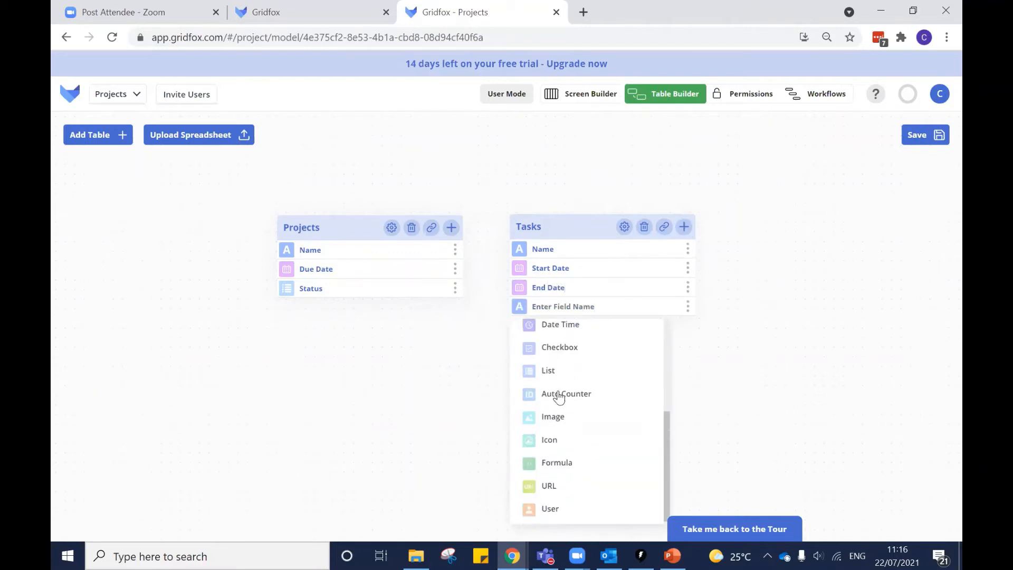
{"action": "left_click", "coordinate": [550, 505]}
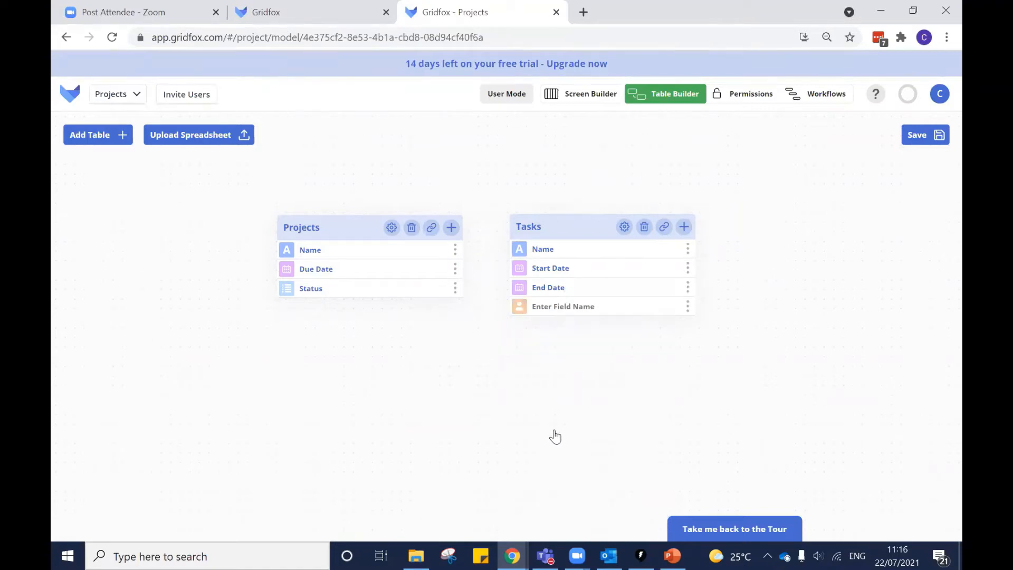
{"action": "left_click", "coordinate": [559, 310]}
{"action": "type", "text": "User"}
Step: Add a list field called Status to the Tasks table
{"action": "left_click", "coordinate": [683, 227]}
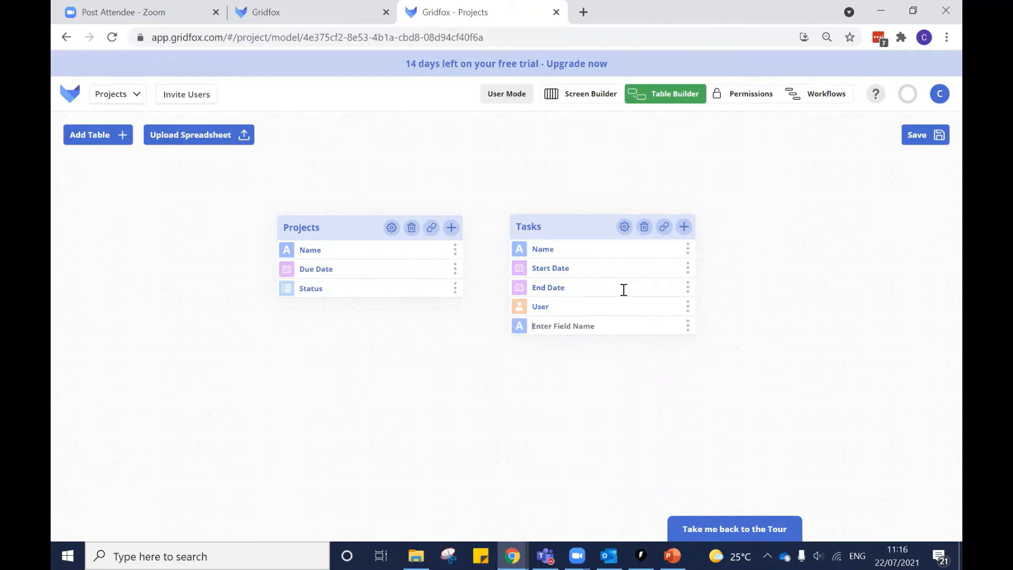
{"action": "left_click", "coordinate": [517, 331]}
{"action": "scroll", "coordinate": [554, 285], "scroll_direction": "down", "scroll_amount": 2}
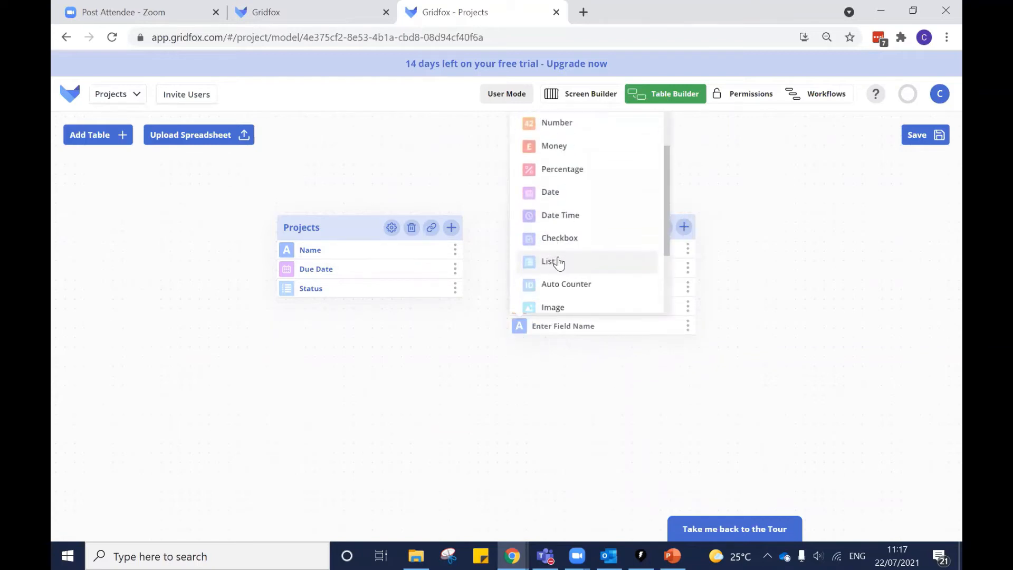
{"action": "left_click", "coordinate": [559, 262]}
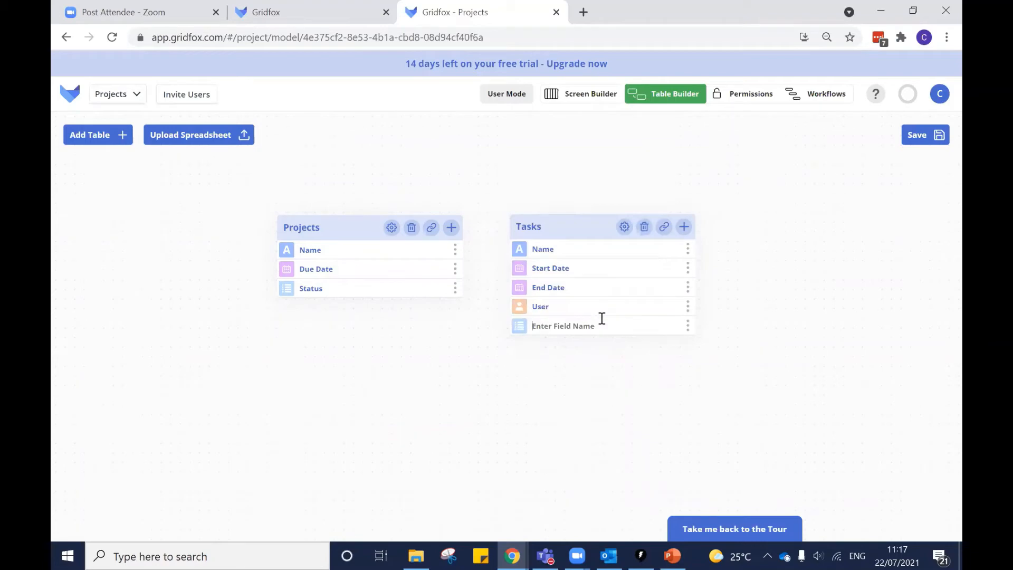
{"action": "type", "text": "Status"}
Step: Configure the Tasks table's Status field with the list items Backlog, In progress, Completed and Abandoned
{"action": "left_click", "coordinate": [688, 326]}
{"action": "left_click", "coordinate": [507, 385]}
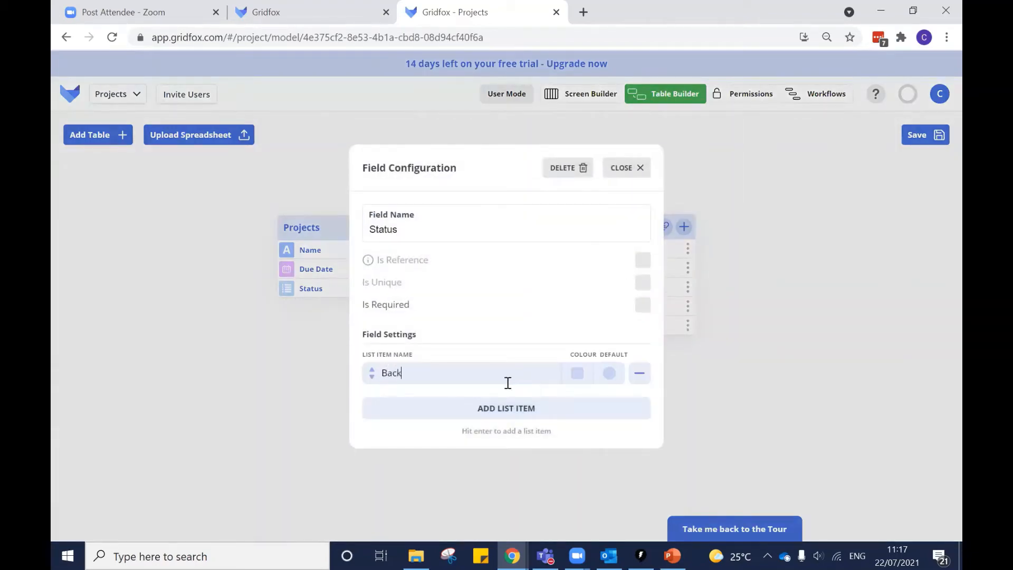
{"action": "type", "text": "Backlog"}
{"action": "left_click", "coordinate": [508, 415]}
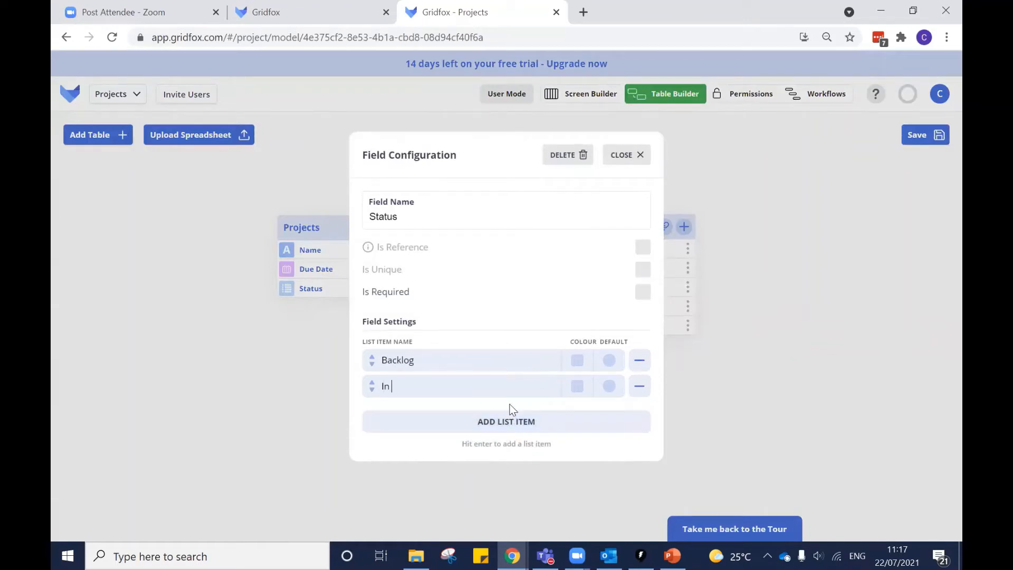
{"action": "type", "text": "In progress"}
{"action": "left_click", "coordinate": [488, 413]}
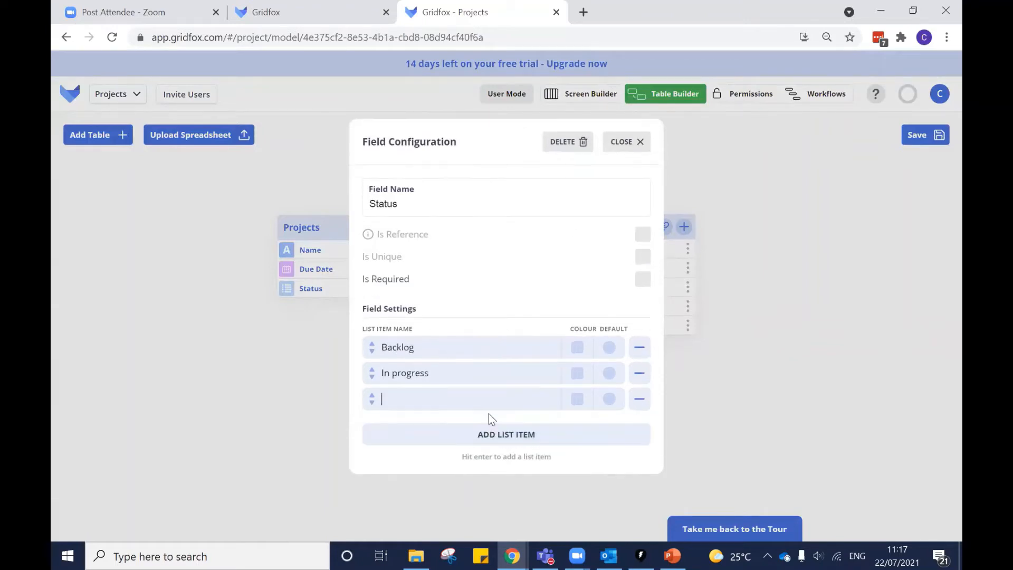
{"action": "type", "text": "Back"}
{"action": "key", "text": "BackSpace"}
{"action": "key", "text": "BackSpace"}
{"action": "key", "text": "BackSpace"}
{"action": "key", "text": "BackSpace"}
{"action": "type", "text": "Completed"}
{"action": "left_click", "coordinate": [522, 434]}
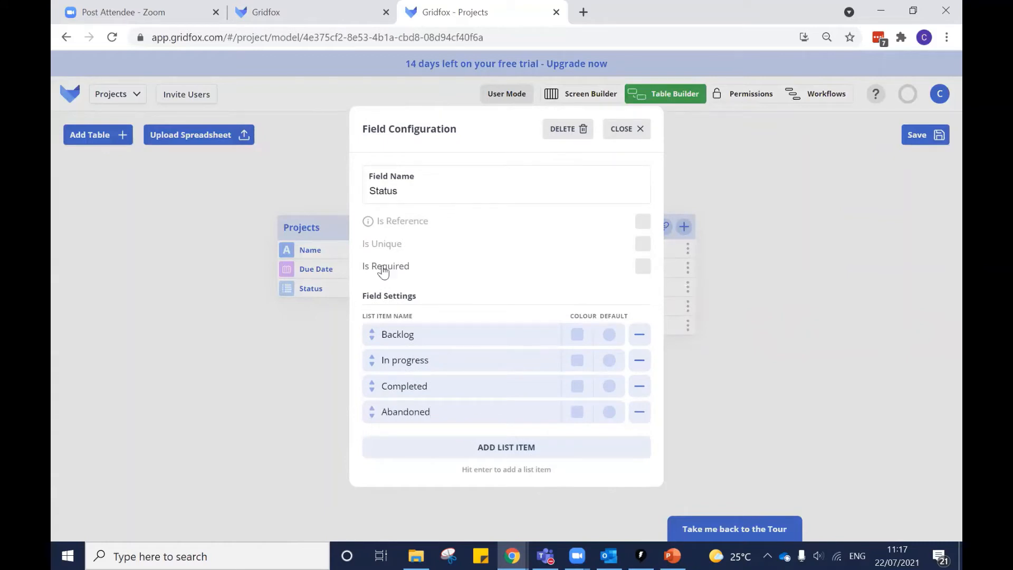
Step: Colour the Status items red for Backlog, light blue for In progress, lime green for Completed and yellow for Abandoned, and close the field configuration
{"action": "left_click", "coordinate": [577, 335]}
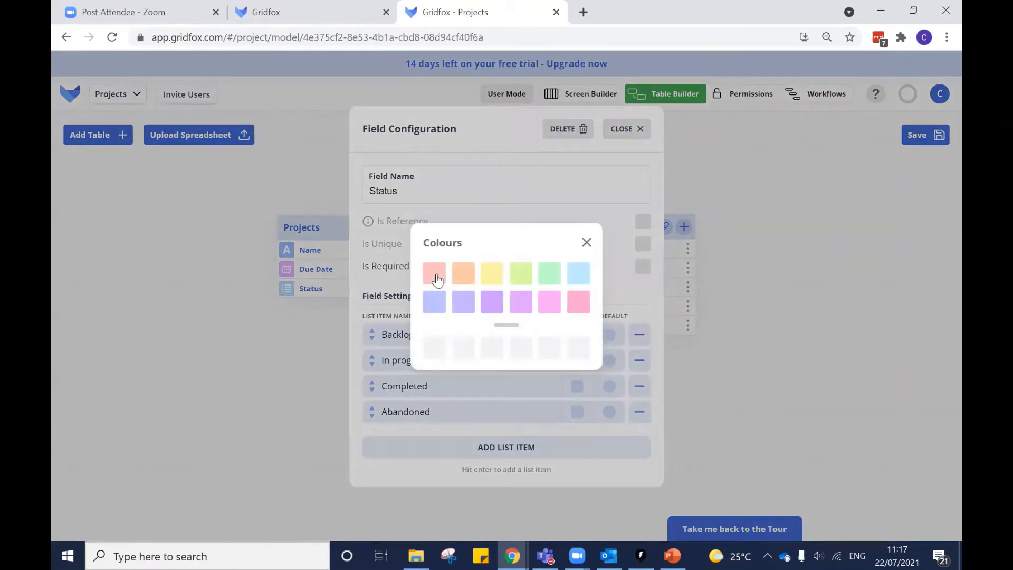
{"action": "left_click", "coordinate": [436, 273]}
{"action": "left_click", "coordinate": [576, 361]}
{"action": "left_click", "coordinate": [578, 283]}
{"action": "left_click", "coordinate": [576, 386]}
{"action": "left_click", "coordinate": [520, 280]}
{"action": "left_click", "coordinate": [577, 412]}
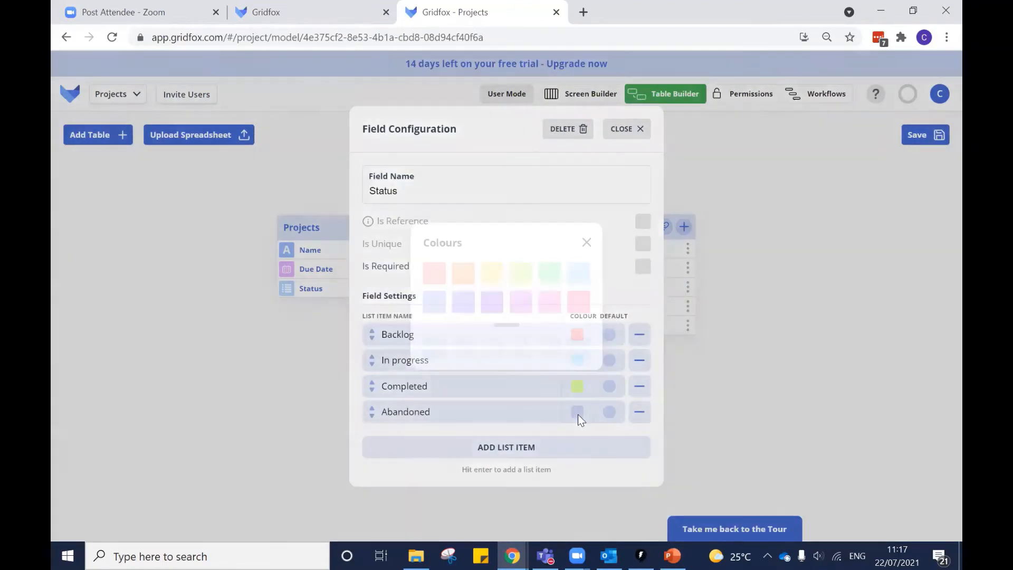
{"action": "left_click", "coordinate": [497, 278]}
{"action": "left_click", "coordinate": [709, 293]}
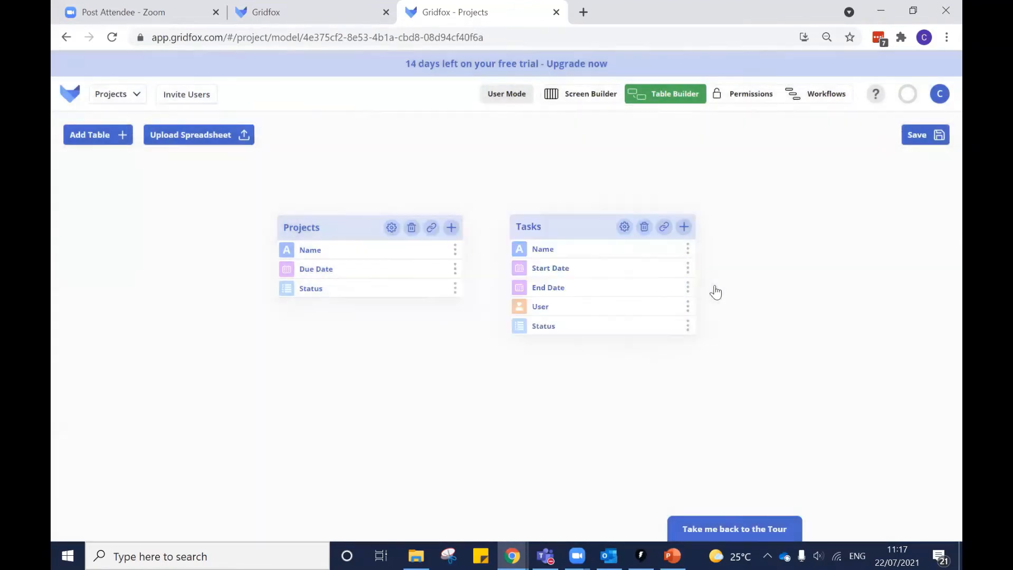
Step: Add a text area field called Notes to the Tasks table
{"action": "left_click", "coordinate": [684, 228]}
{"action": "left_click", "coordinate": [520, 346]}
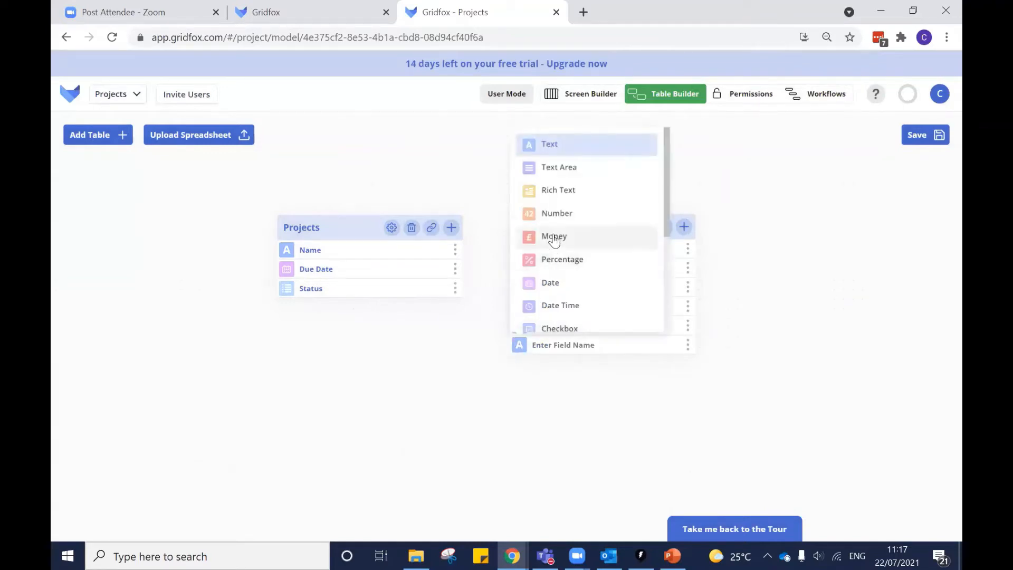
{"action": "left_click", "coordinate": [569, 175]}
{"action": "type", "text": "Notes"}
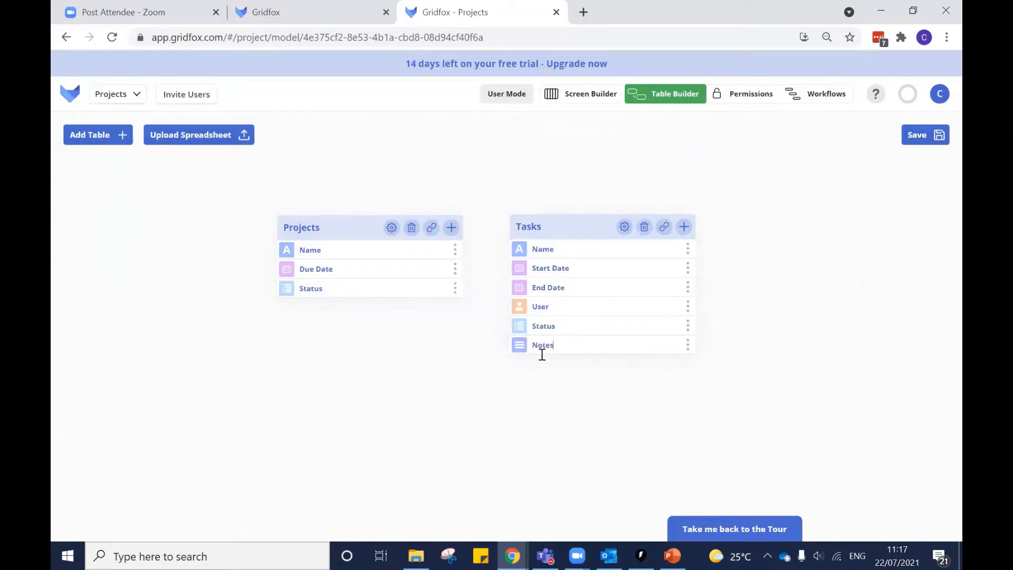
{"action": "left_click", "coordinate": [719, 285]}
Step: Save the table changes, using a new auto counter field as the reference field for Tasks
{"action": "left_click", "coordinate": [915, 138]}
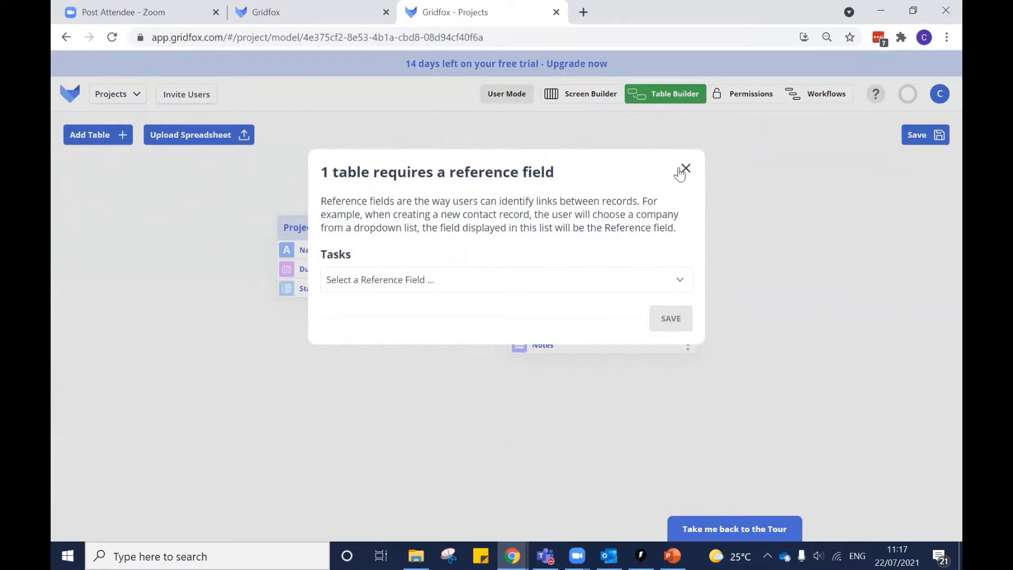
{"action": "left_click", "coordinate": [676, 278]}
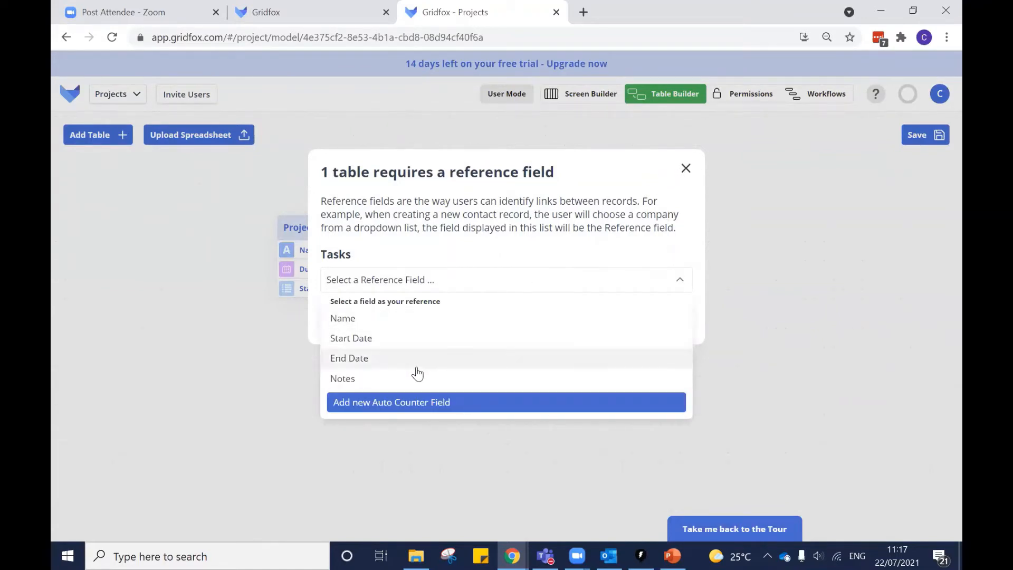
{"action": "left_click", "coordinate": [405, 406]}
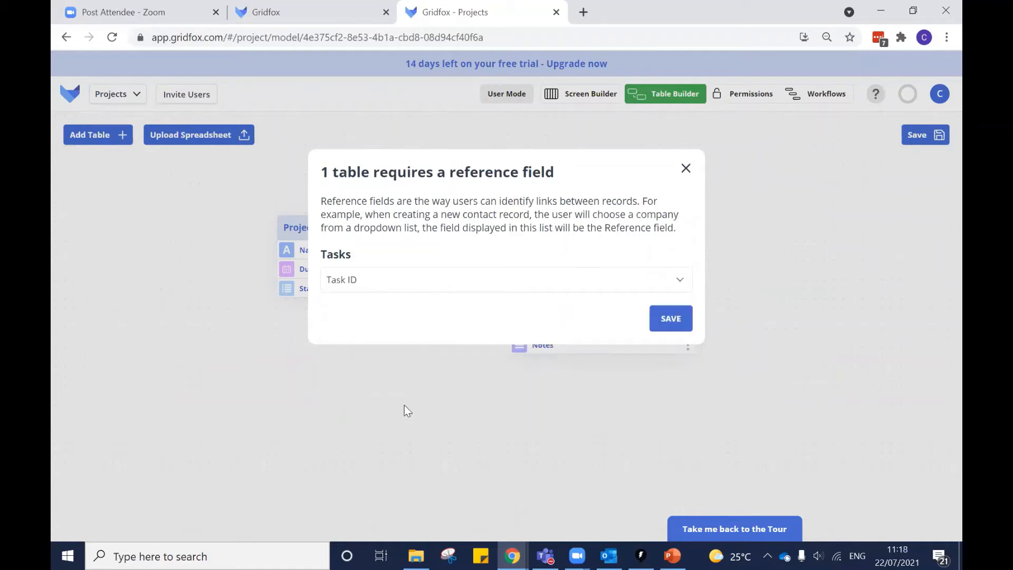
{"action": "left_click", "coordinate": [668, 319]}
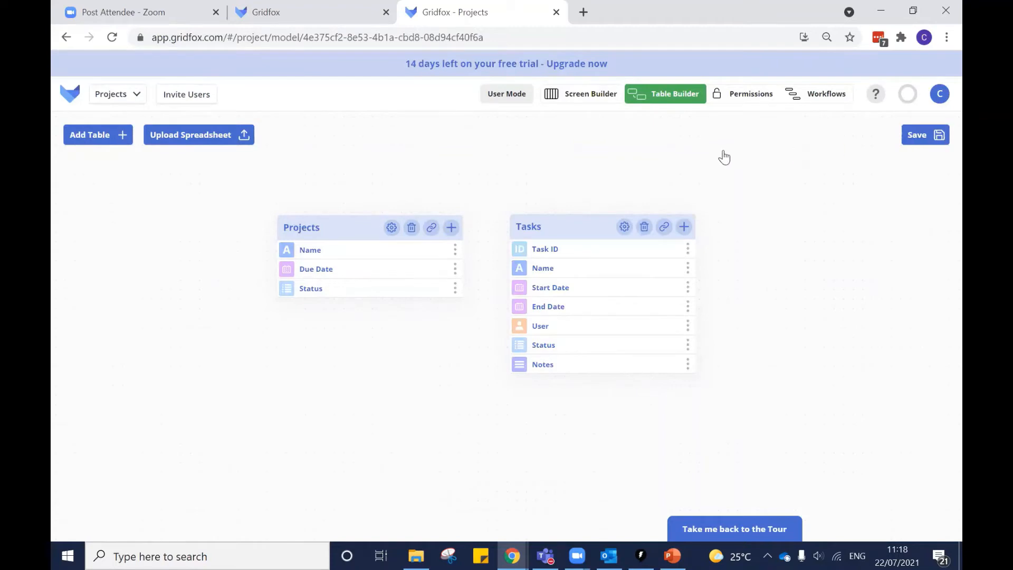
{"action": "left_click", "coordinate": [919, 139]}
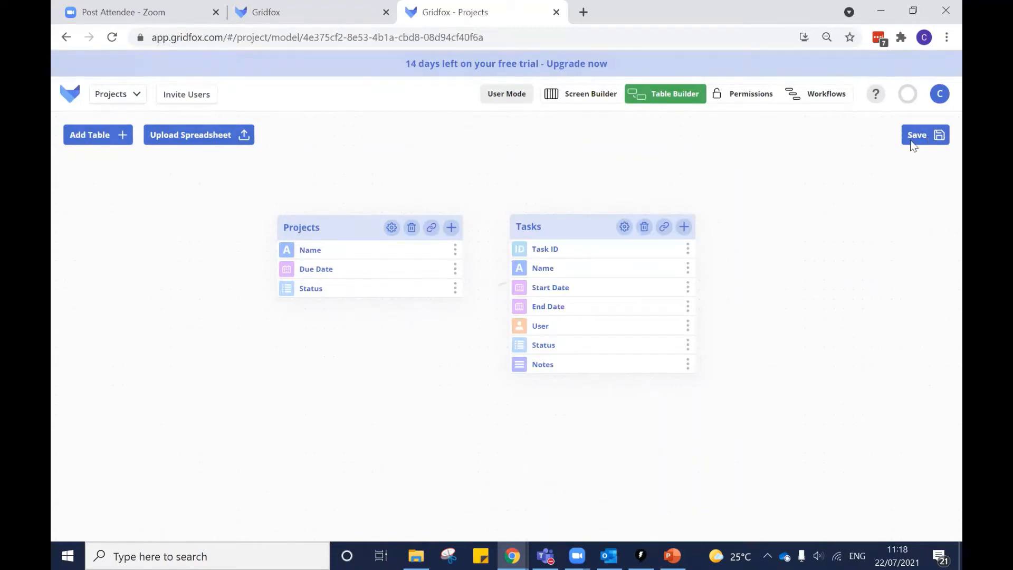
Step: Switch to User Mode and open the Tasks list
{"action": "left_click", "coordinate": [510, 97]}
{"action": "left_click", "coordinate": [509, 97]}
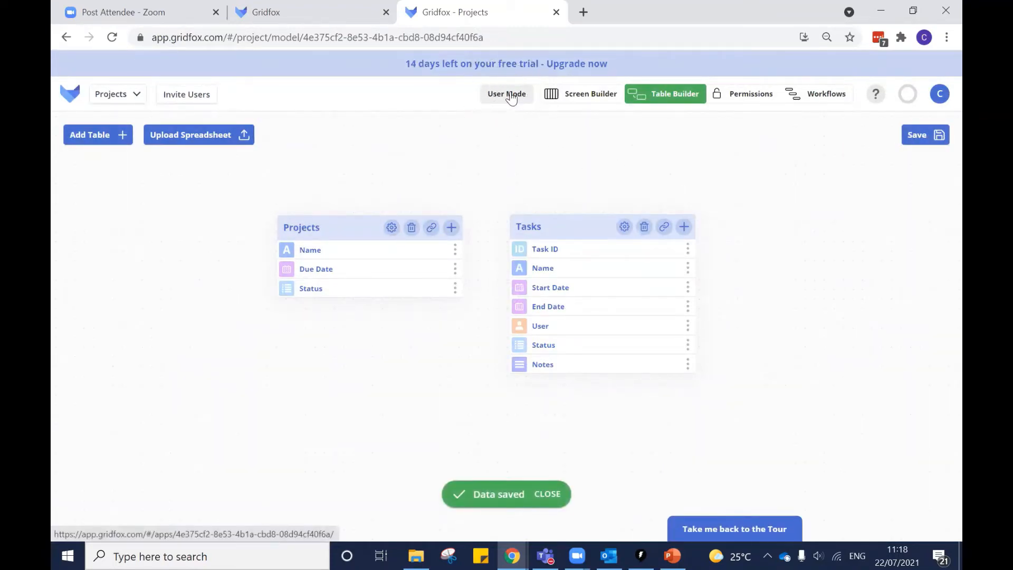
{"action": "left_click", "coordinate": [117, 236]}
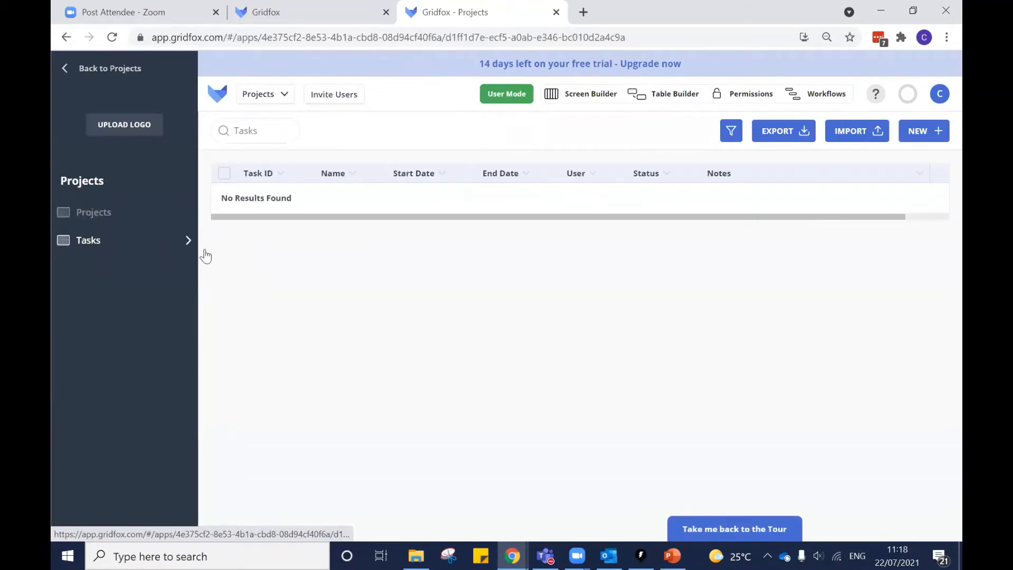
Step: Create a task named Research LinkedIn, starting today, 22 Jul 2021, and ending 30 Jul 2021
{"action": "left_click", "coordinate": [924, 135]}
{"action": "left_click", "coordinate": [323, 202]}
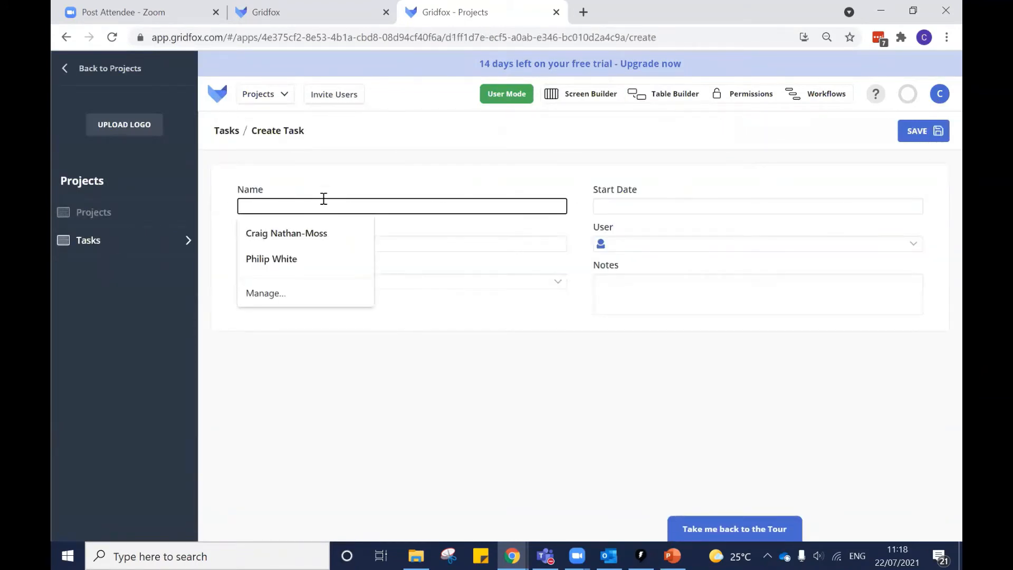
{"action": "type", "text": "Research"}
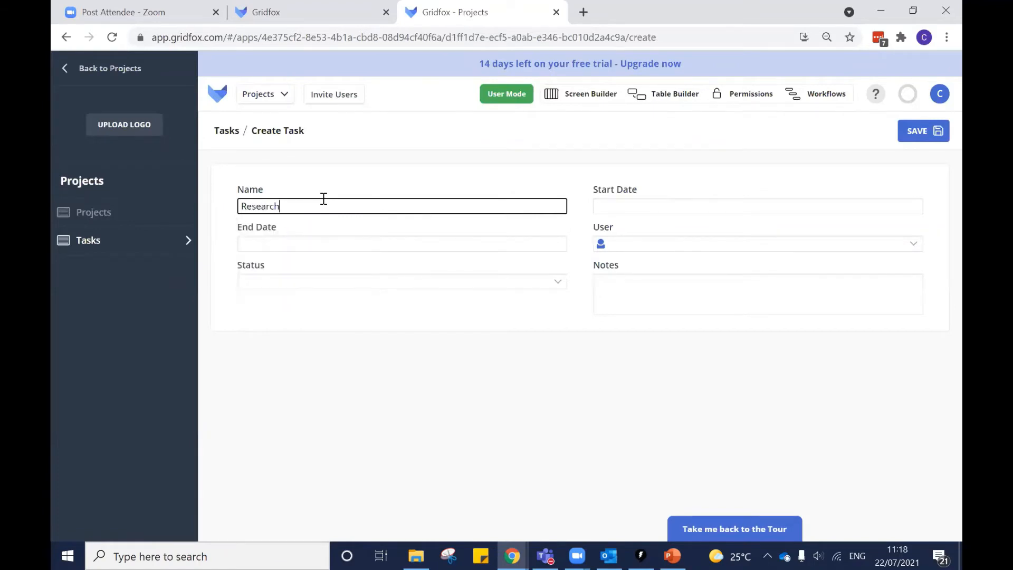
{"action": "type", "text": " LinkedIn"}
{"action": "left_click", "coordinate": [641, 204]}
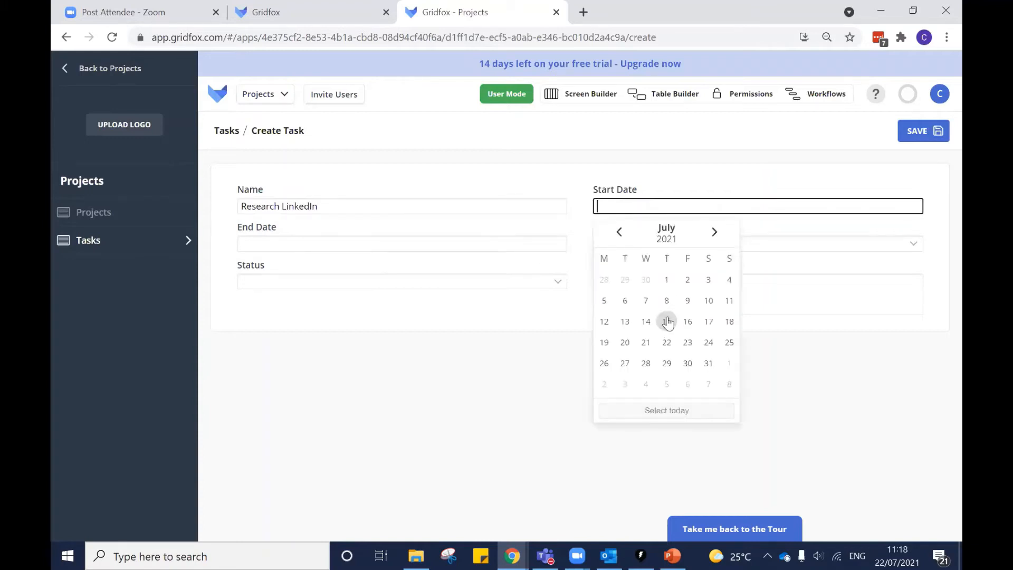
{"action": "left_click", "coordinate": [657, 410]}
{"action": "left_click", "coordinate": [414, 244]}
{"action": "left_click", "coordinate": [331, 401]}
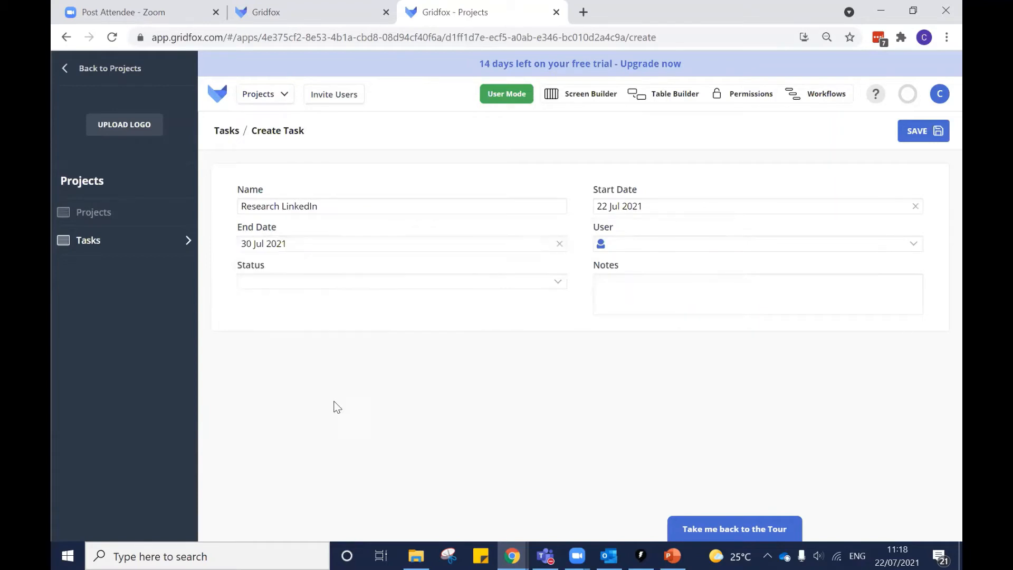
Step: Assign the Research LinkedIn task to a user, set its status to In progress, add the note "Is it worth it?" and save it
{"action": "left_click", "coordinate": [637, 243]}
{"action": "left_click", "coordinate": [640, 287]}
{"action": "left_click", "coordinate": [394, 280]}
{"action": "left_click", "coordinate": [298, 350]}
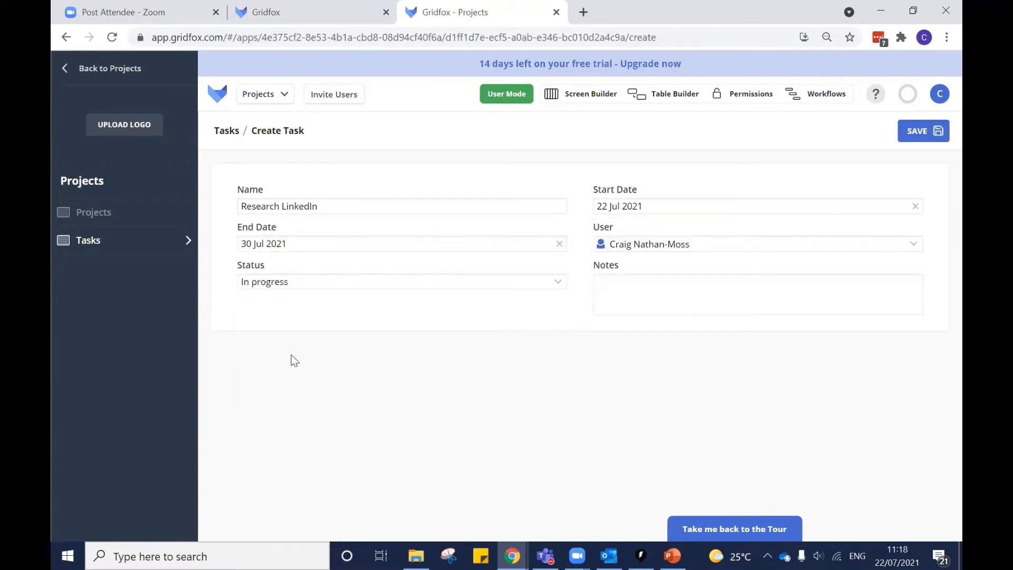
{"action": "left_click", "coordinate": [625, 289]}
{"action": "type", "text": "Is it"}
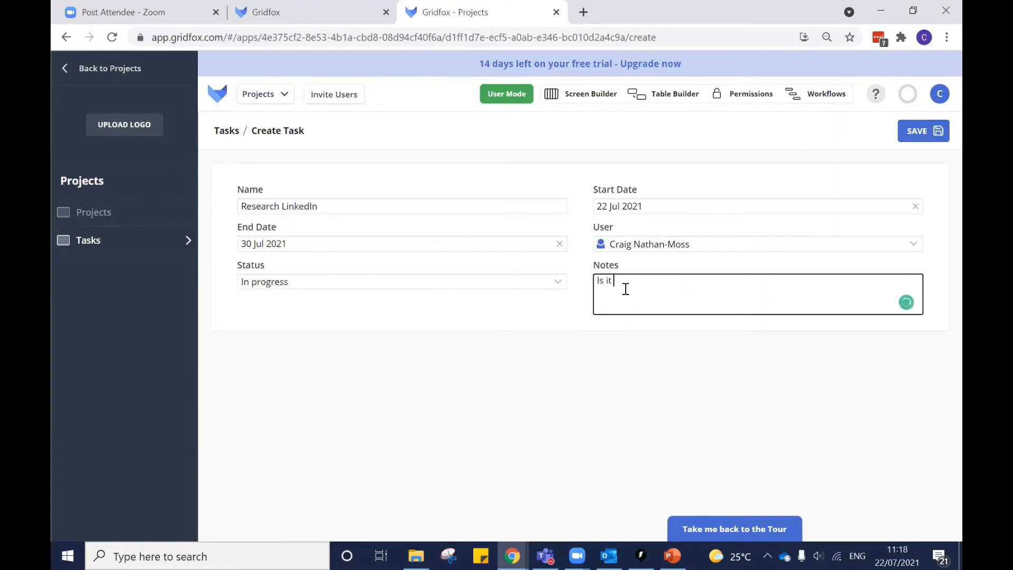
{"action": "type", "text": " worth it?"}
{"action": "left_click", "coordinate": [914, 136]}
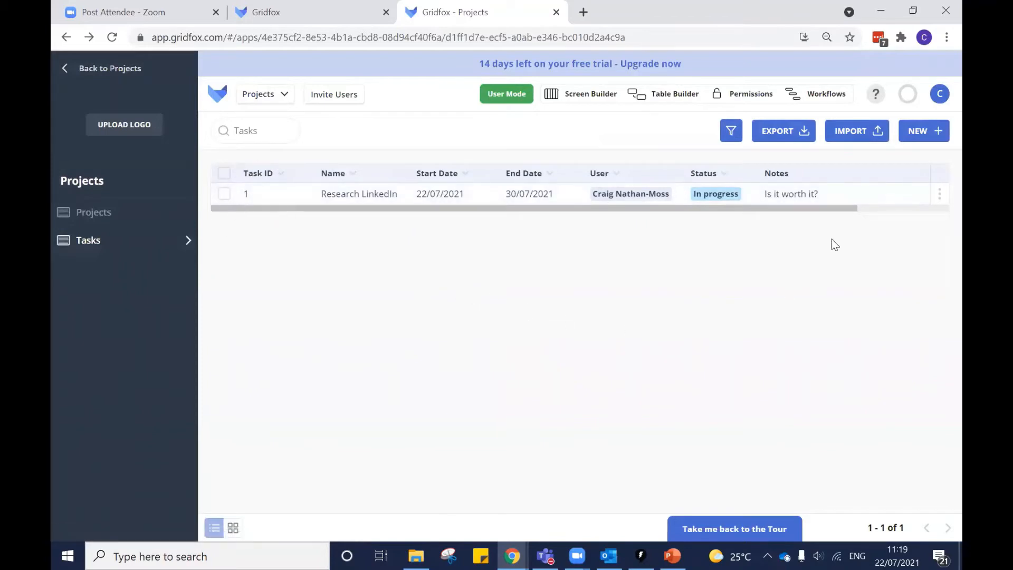
Step: Create a new task named Find Influencers, starting 23 Jul 2021 and ending 12 Aug 2021
{"action": "left_click", "coordinate": [917, 132]}
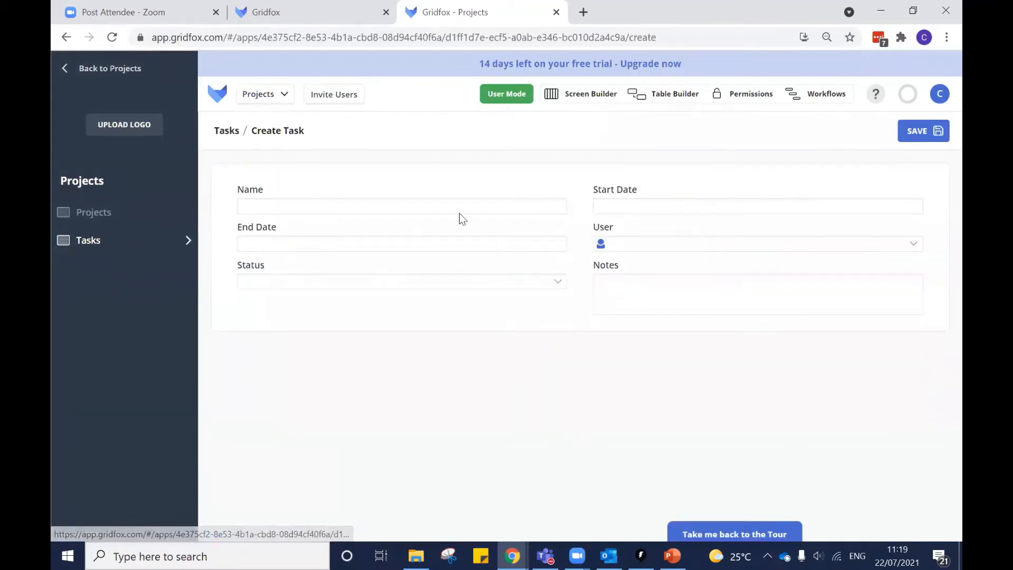
{"action": "left_click", "coordinate": [347, 206]}
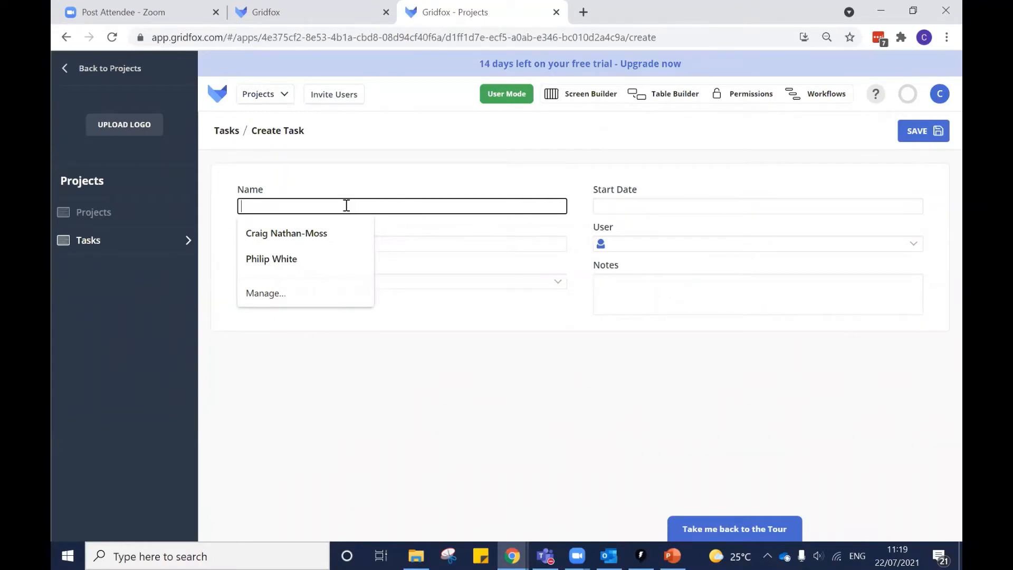
{"action": "type", "text": "Find In"}
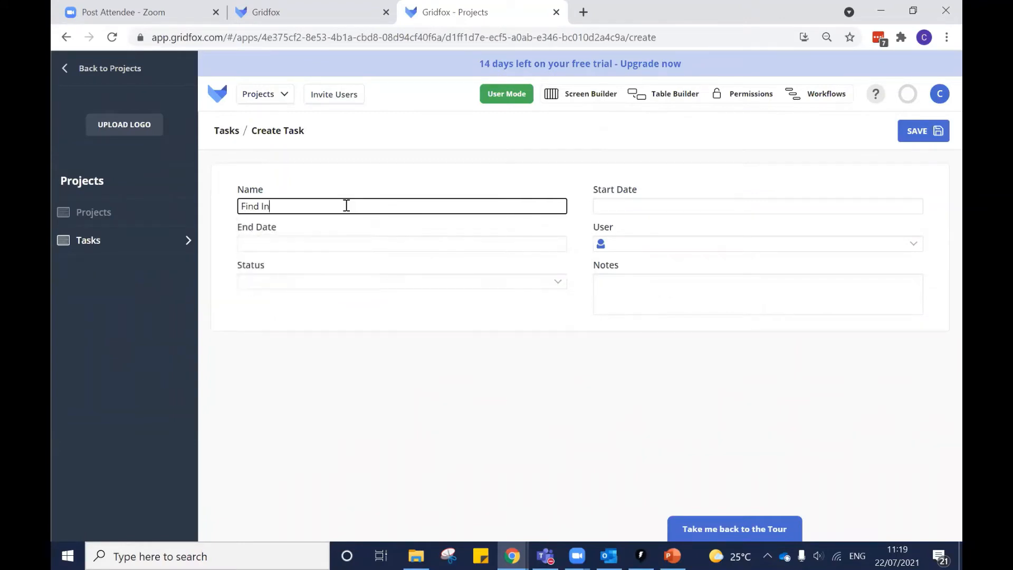
{"action": "type", "text": "fk"}
{"action": "type", "text": "uencers"}
{"action": "left_click", "coordinate": [597, 209]}
{"action": "left_click", "coordinate": [687, 341]}
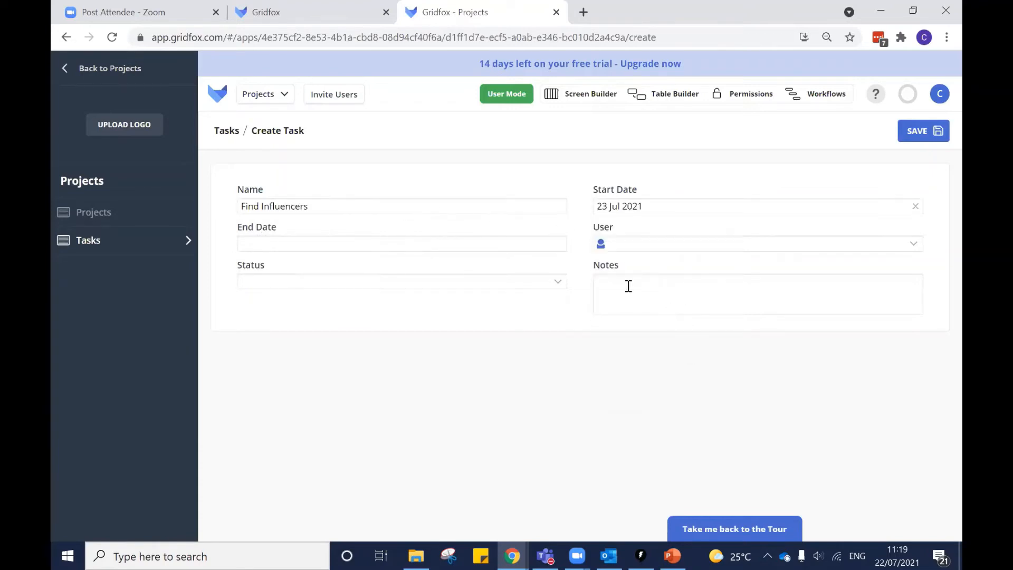
{"action": "left_click", "coordinate": [440, 246]}
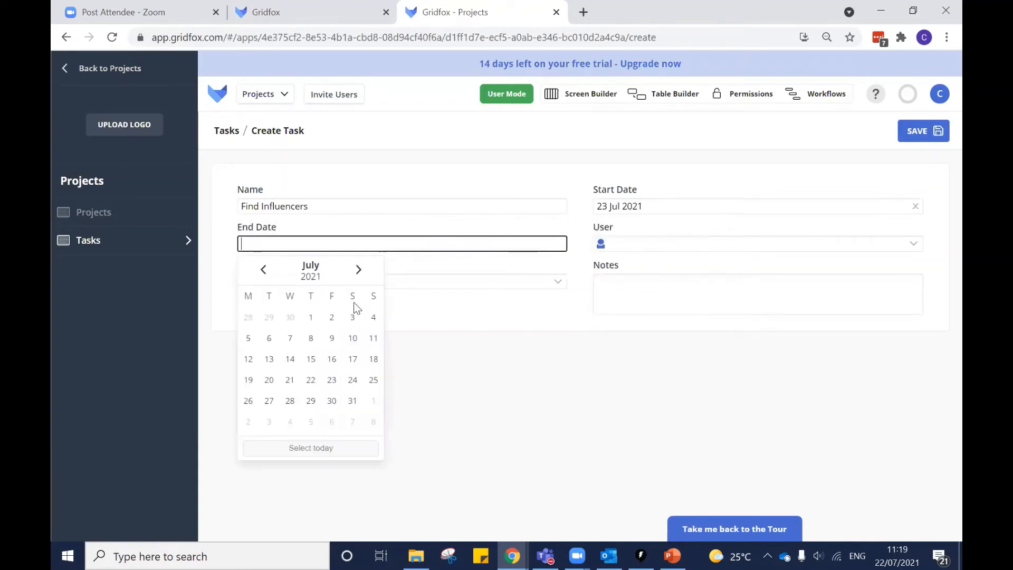
{"action": "left_click", "coordinate": [358, 269]}
{"action": "left_click", "coordinate": [311, 358]}
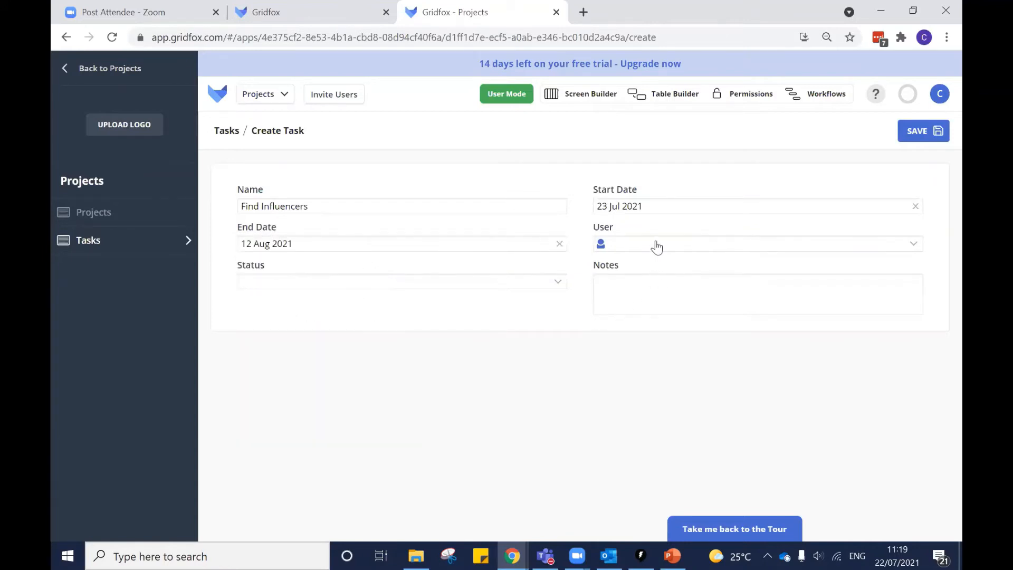
Step: Assign the Find Influencers task to a user, set its status to In progress, add the note "Validate our product and find cost" and save it
{"action": "left_click", "coordinate": [656, 247]}
{"action": "left_click", "coordinate": [644, 290]}
{"action": "left_click", "coordinate": [400, 285]}
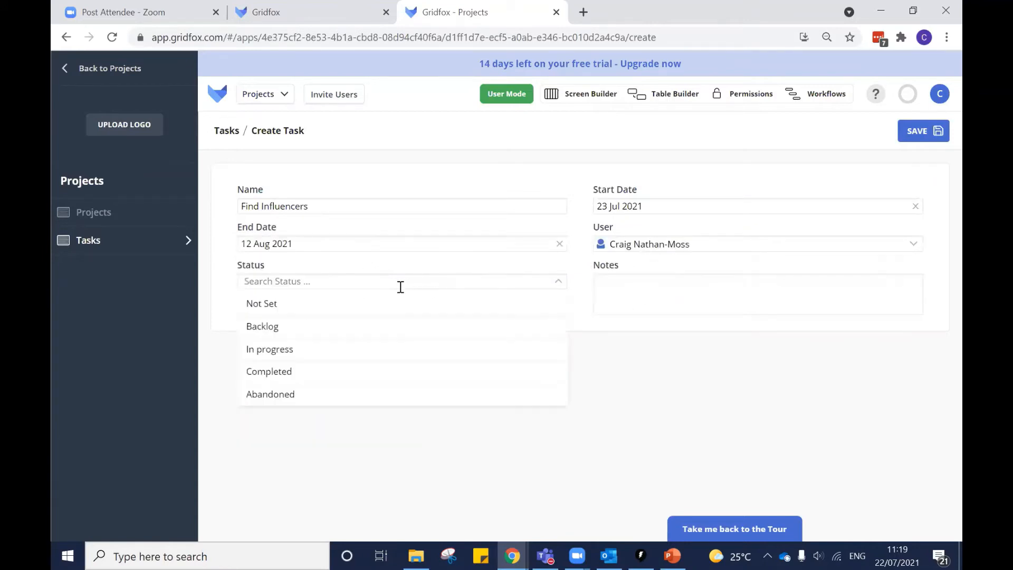
{"action": "left_click", "coordinate": [296, 353]}
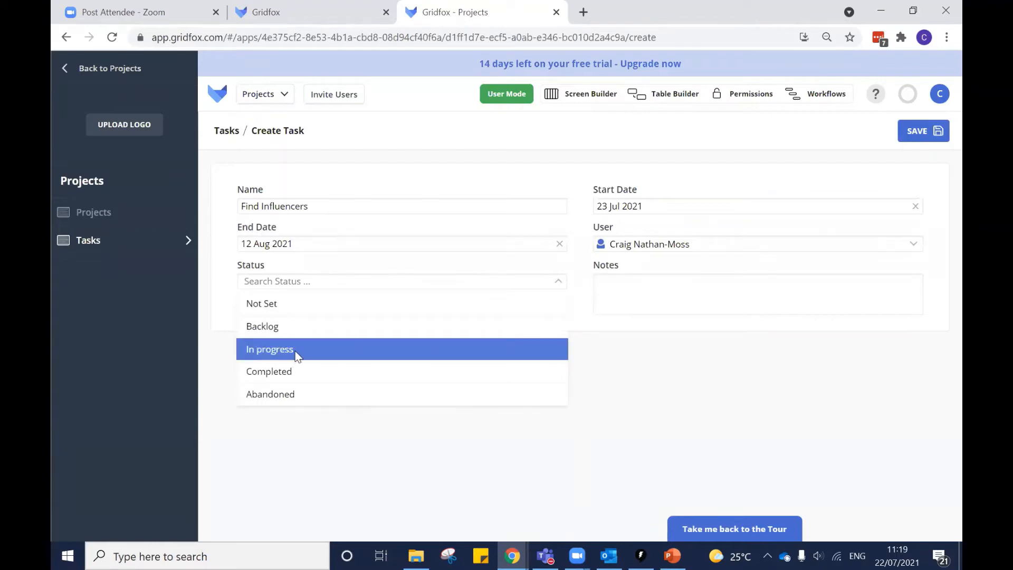
{"action": "left_click", "coordinate": [640, 285]}
{"action": "type", "text": "Vlidate"}
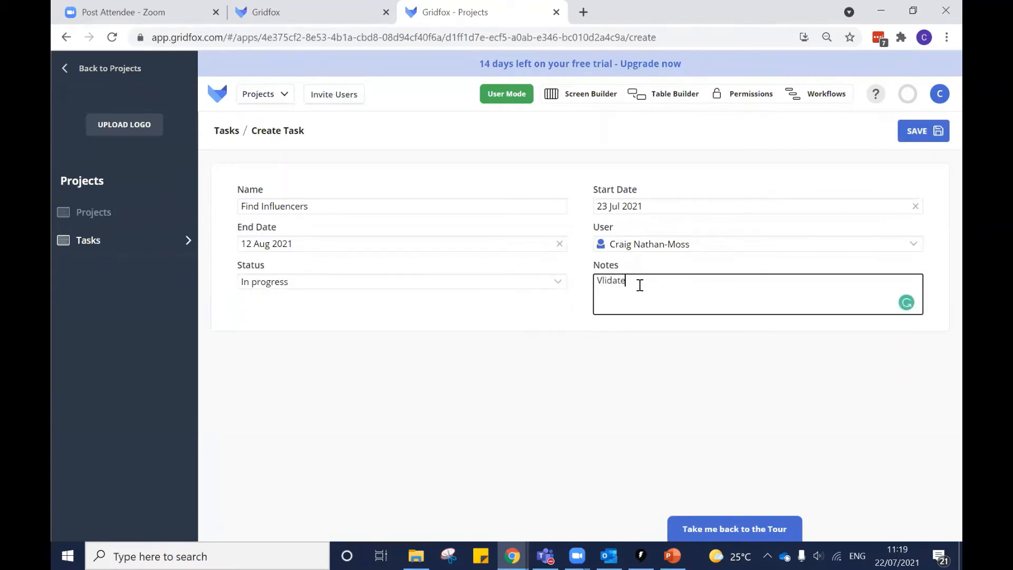
{"action": "key", "text": "BackSpace"}
{"action": "key", "text": "BackSpace"}
{"action": "key", "text": "BackSpace"}
{"action": "key", "text": "BackSpace"}
{"action": "type", "text": "alidate our product and find "}
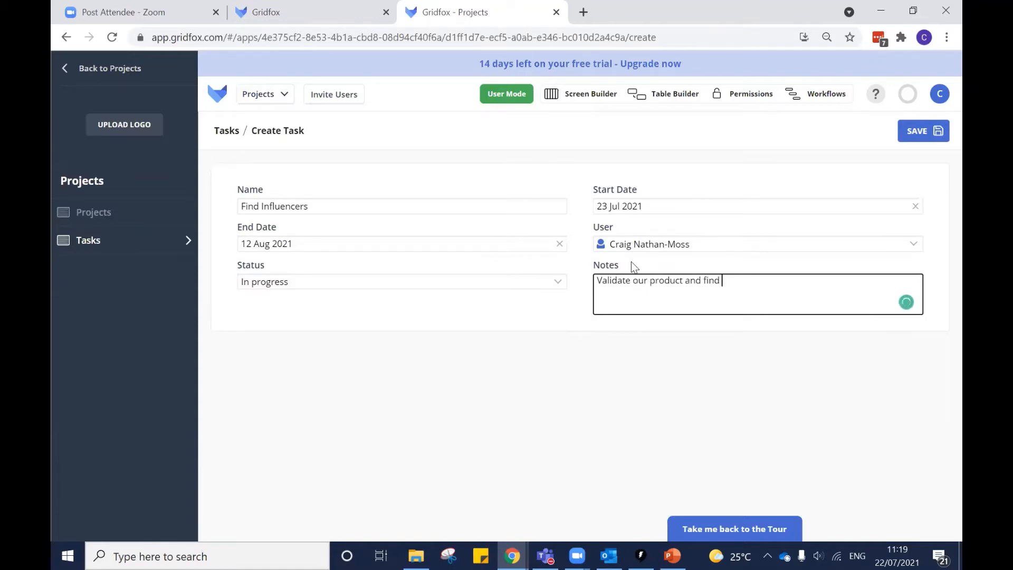
{"action": "type", "text": "cost"}
{"action": "left_click", "coordinate": [917, 131]}
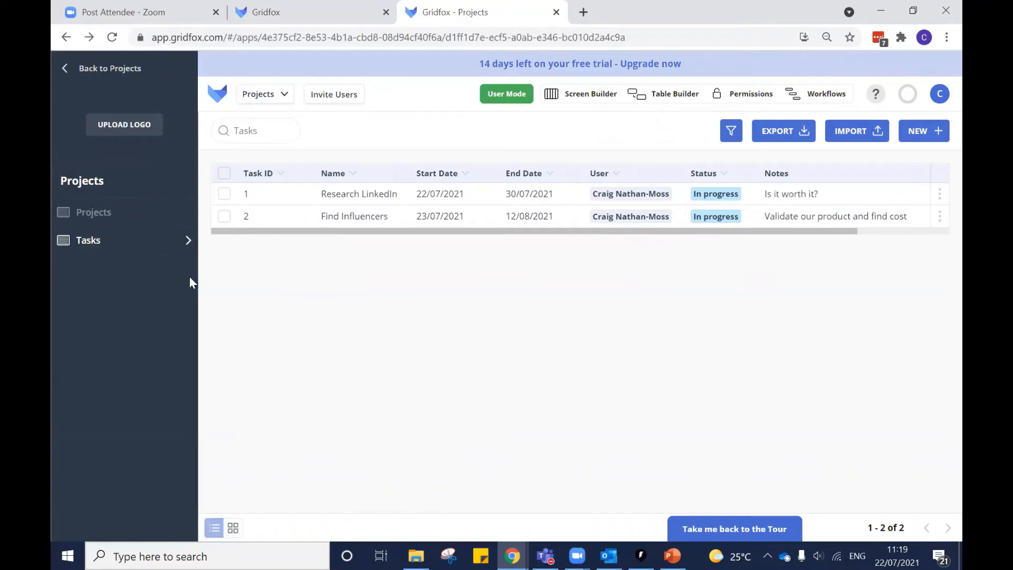
Step: Compare the Projects and Tasks lists and check the Research LinkedIn task record for any link to a project
{"action": "left_click", "coordinate": [100, 216]}
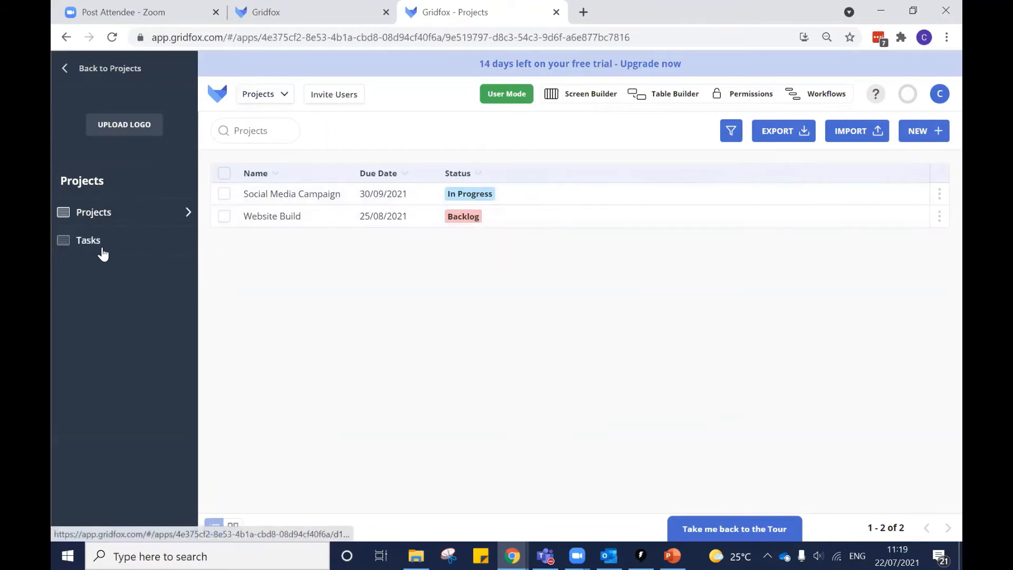
{"action": "left_click", "coordinate": [100, 241]}
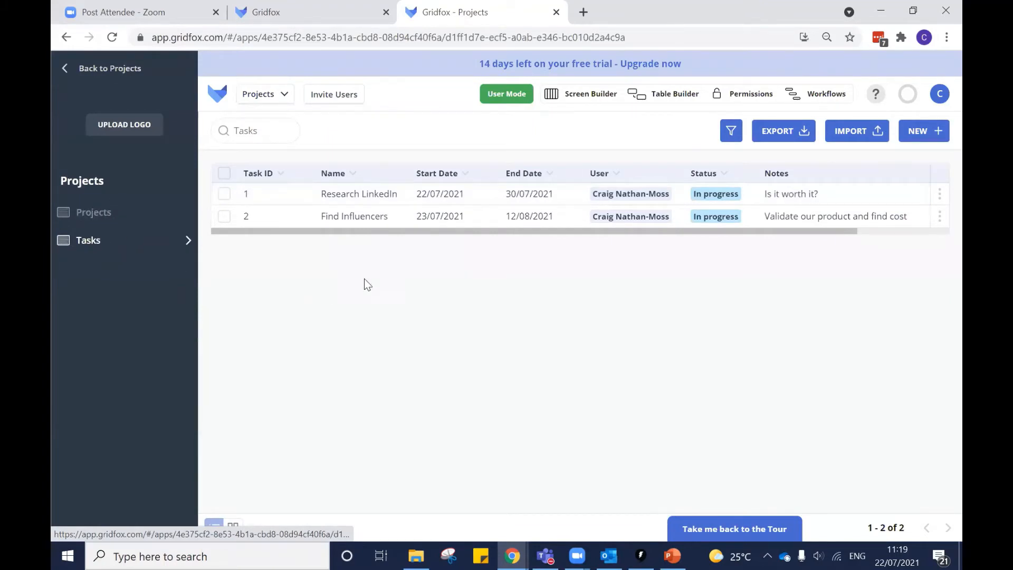
{"action": "left_click", "coordinate": [413, 194]}
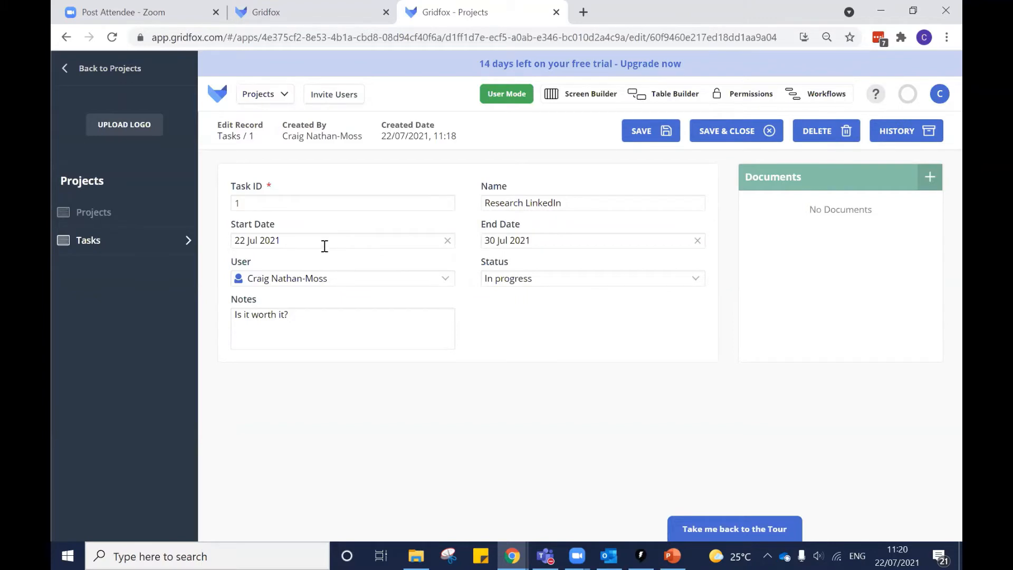
{"action": "left_click", "coordinate": [109, 214]}
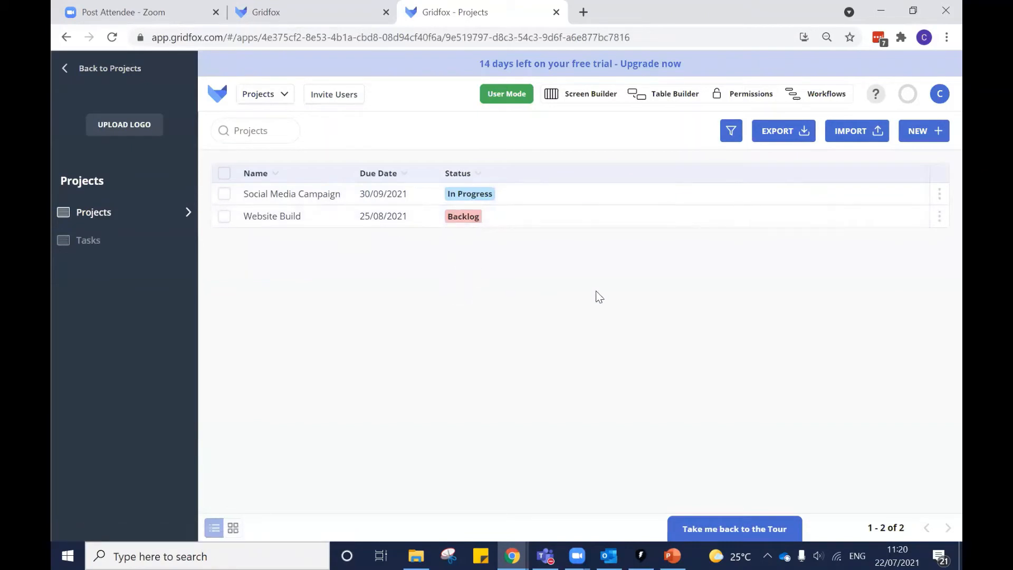
Step: In the Table Builder, link Projects to Tasks with the relationship "Projects can have multiple Tasks" and save the tables
{"action": "left_click", "coordinate": [651, 93]}
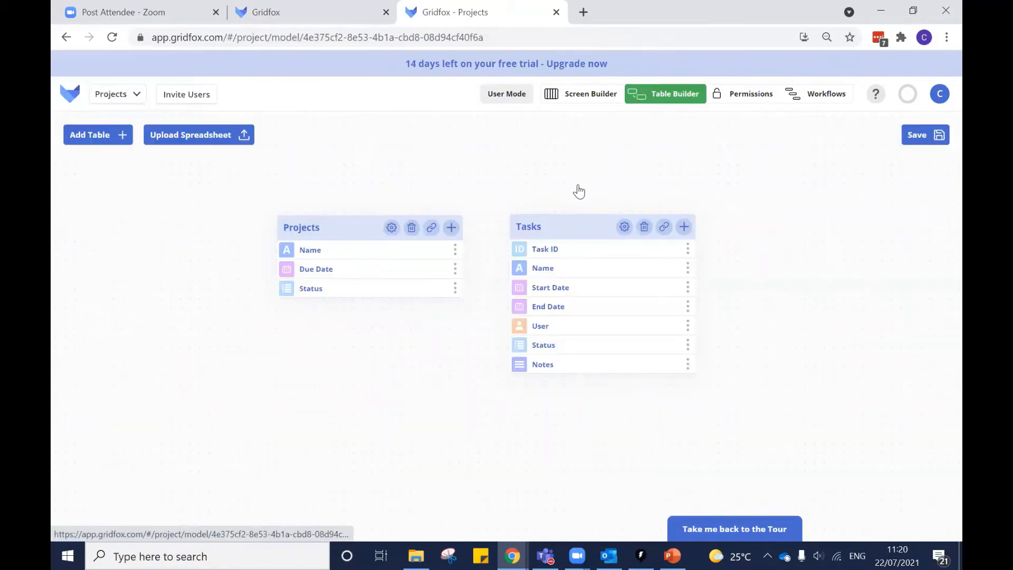
{"action": "left_click_drag", "start_coordinate": [575, 224], "coordinate": [585, 226]}
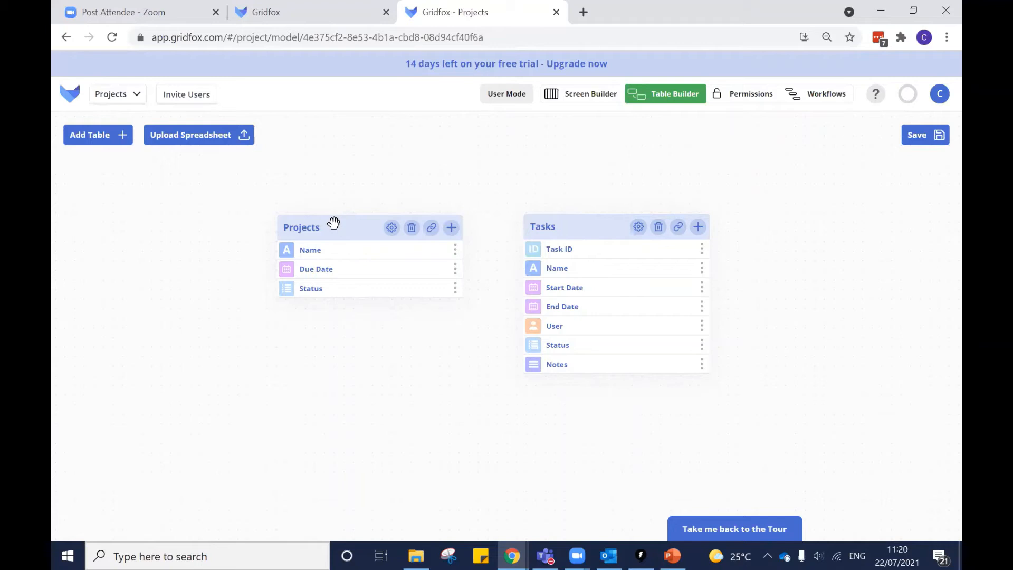
{"action": "left_click", "coordinate": [431, 229]}
{"action": "left_click_drag", "start_coordinate": [431, 232], "coordinate": [664, 258]}
{"action": "left_click", "coordinate": [677, 232]}
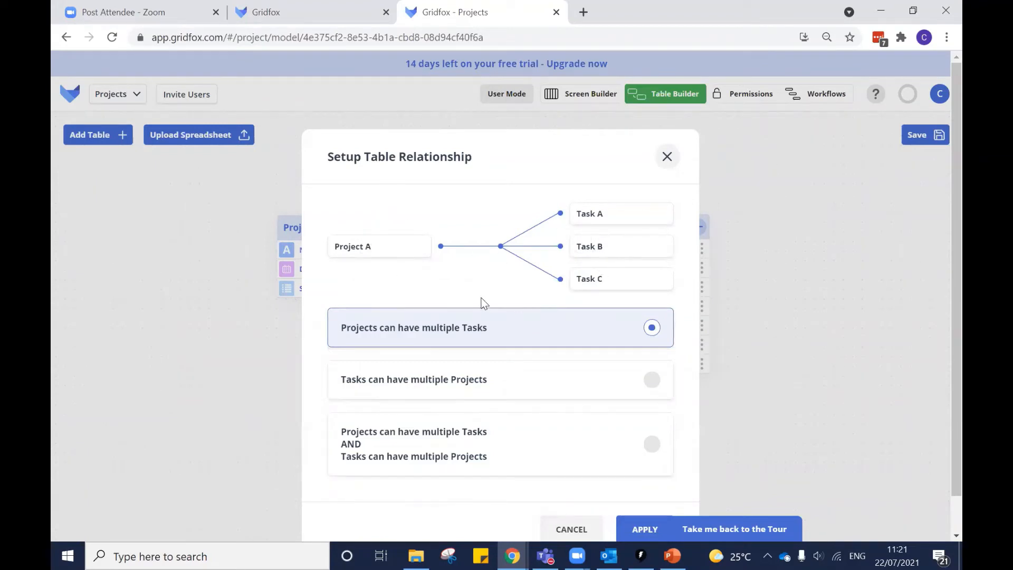
{"action": "scroll", "coordinate": [940, 264], "scroll_direction": "down", "scroll_amount": 1}
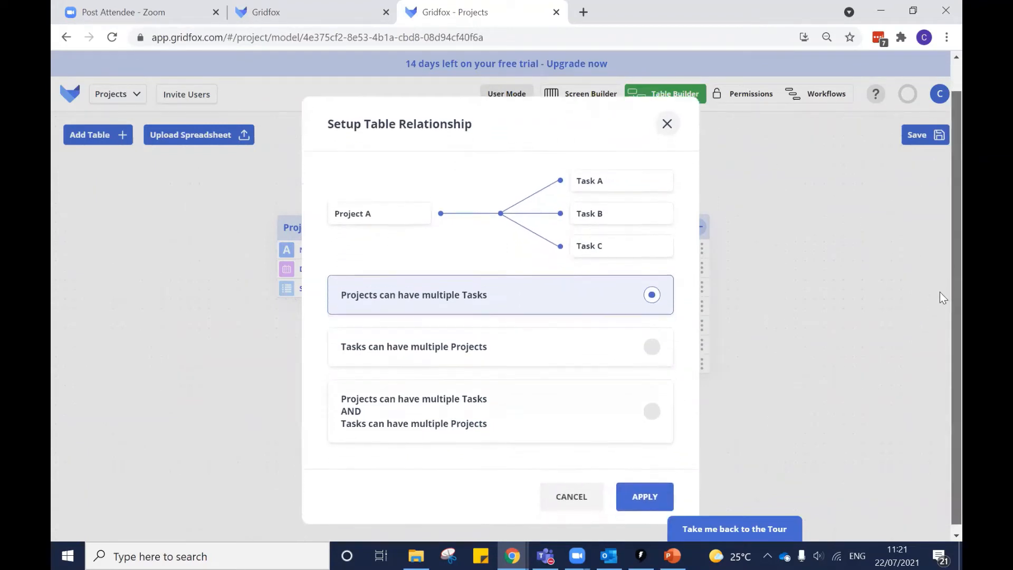
{"action": "left_click", "coordinate": [660, 482]}
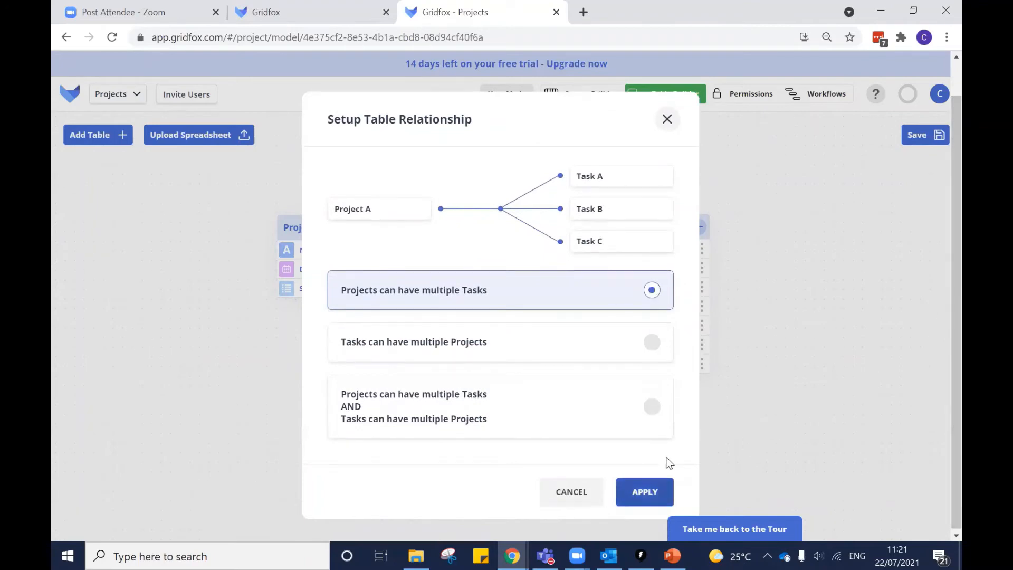
{"action": "left_click", "coordinate": [918, 135]}
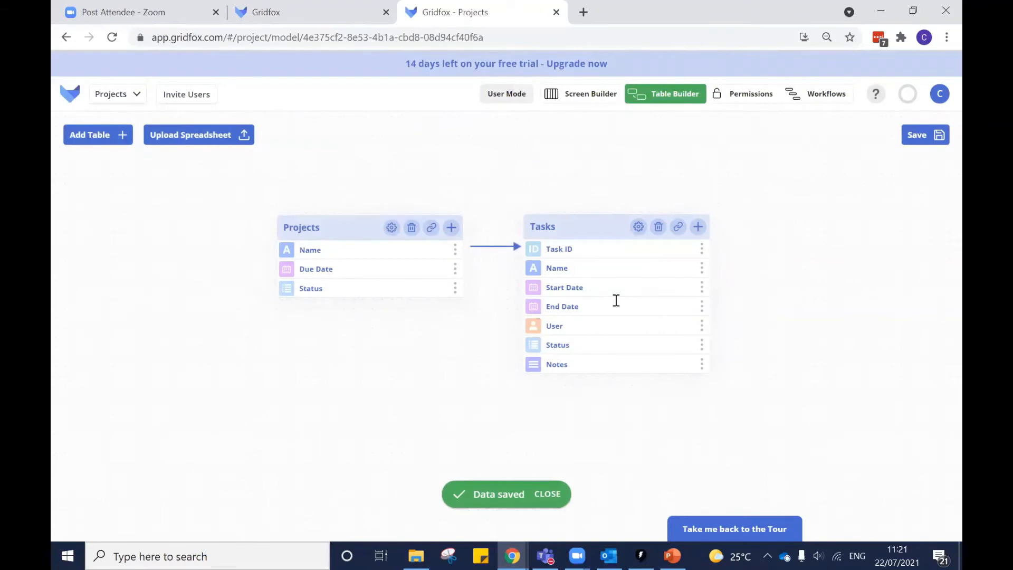
Step: In User Mode, open the Social Media Campaign project and add the existing tasks Research LinkedIn and Find Influencers to it
{"action": "left_click", "coordinate": [500, 95]}
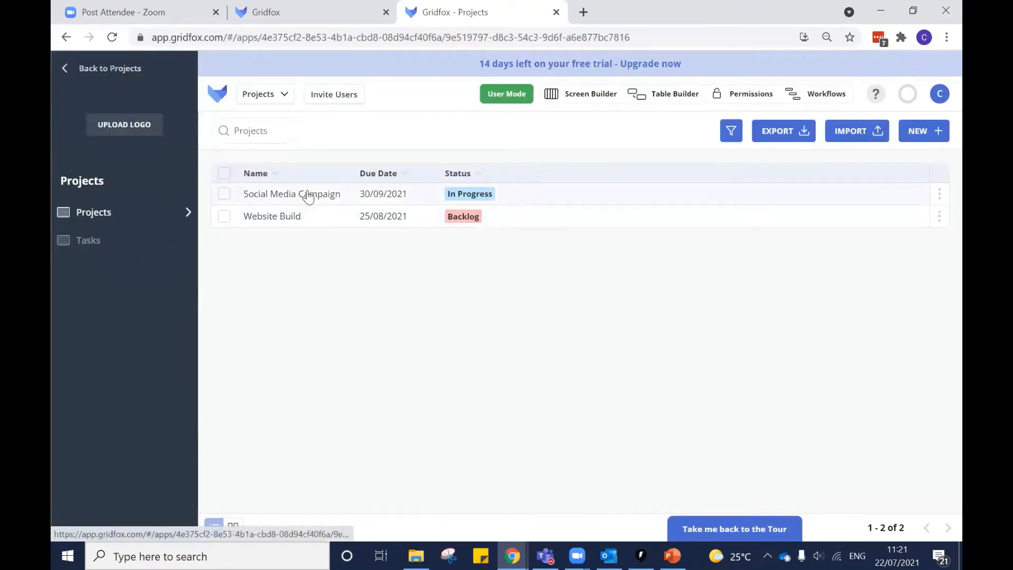
{"action": "left_click", "coordinate": [309, 195]}
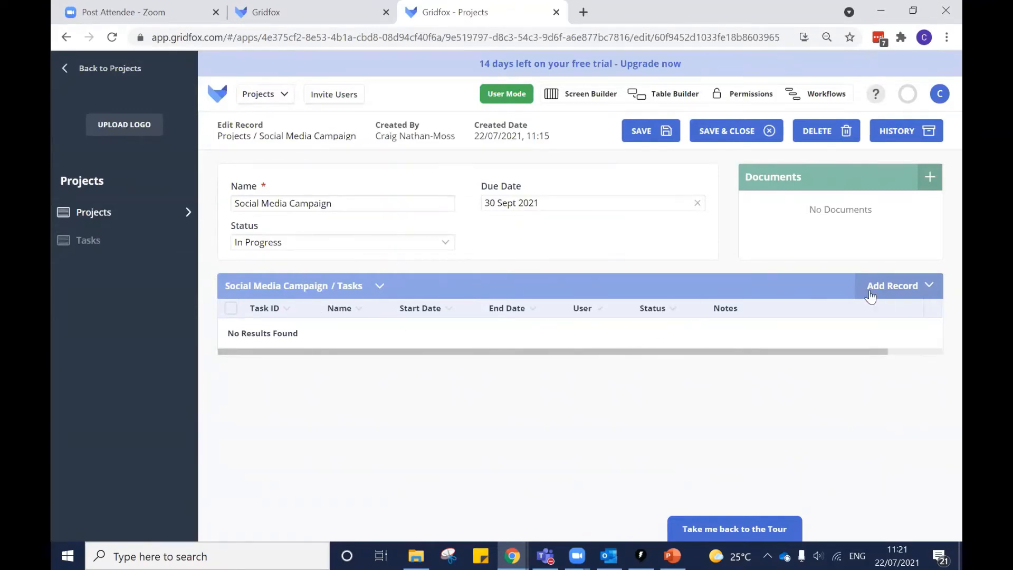
{"action": "left_click", "coordinate": [930, 292]}
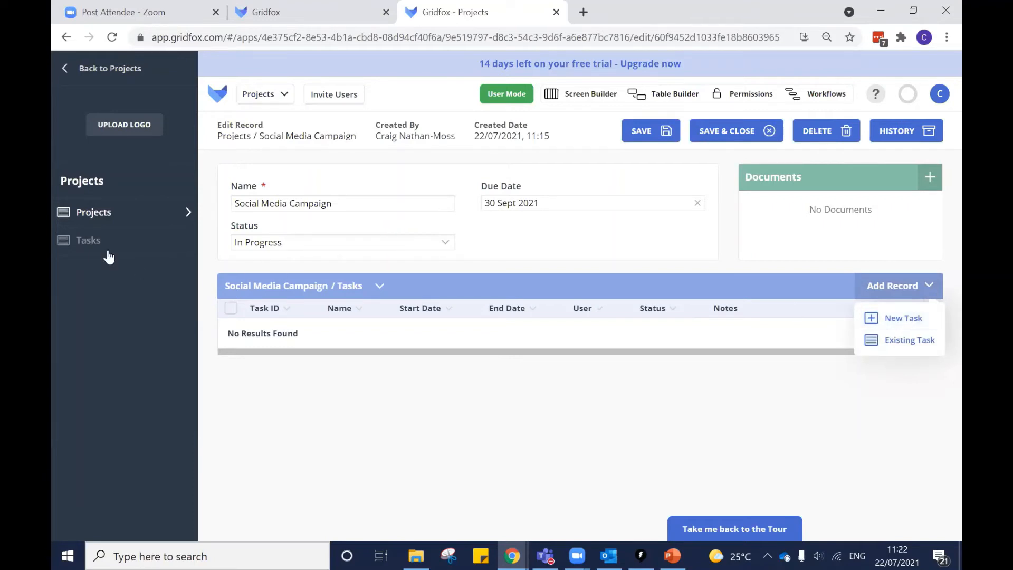
{"action": "key", "text": "ctrl"}
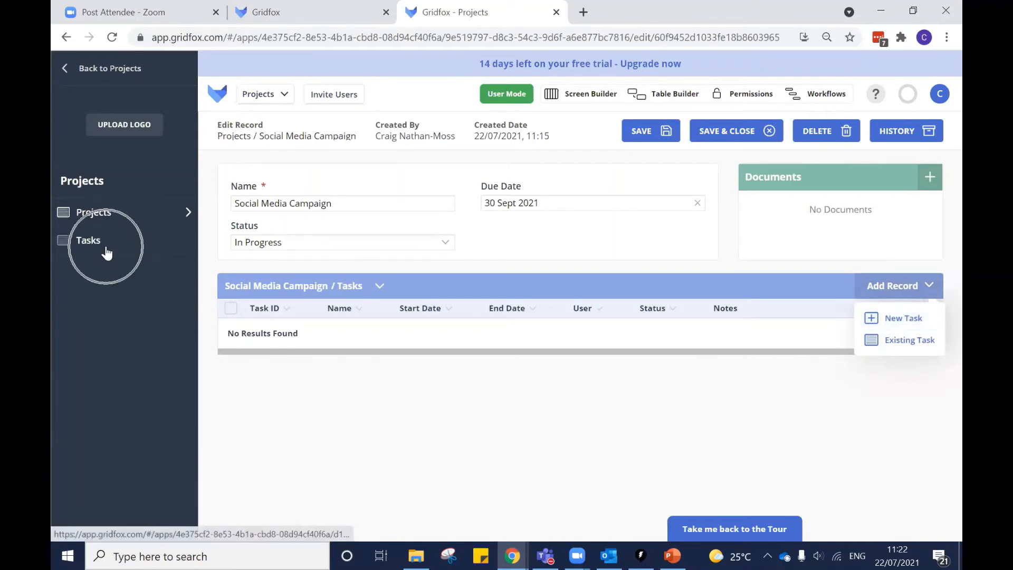
{"action": "left_click", "coordinate": [893, 344]}
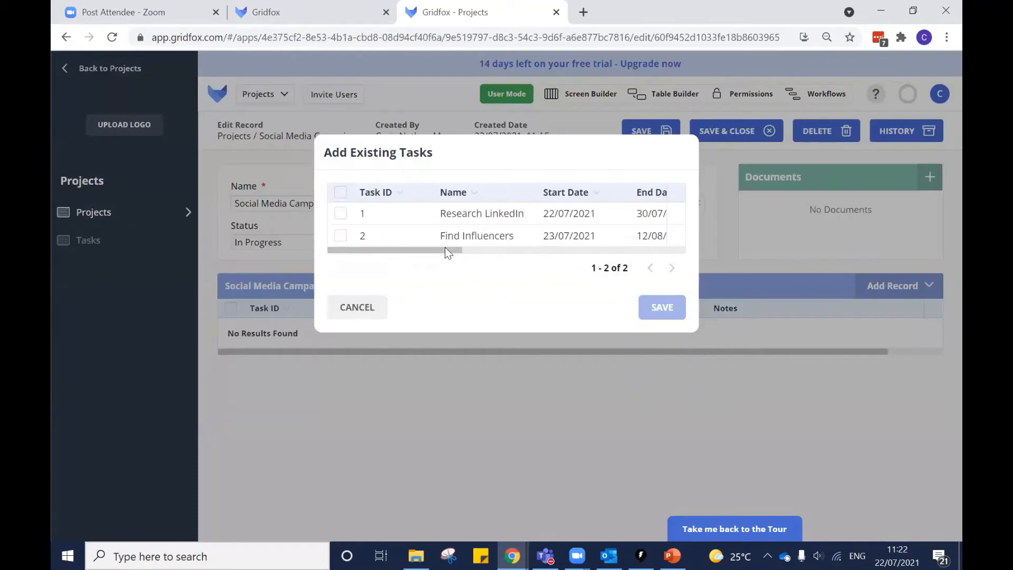
{"action": "left_click_drag", "start_coordinate": [445, 248], "coordinate": [441, 274]}
{"action": "left_click", "coordinate": [340, 193]}
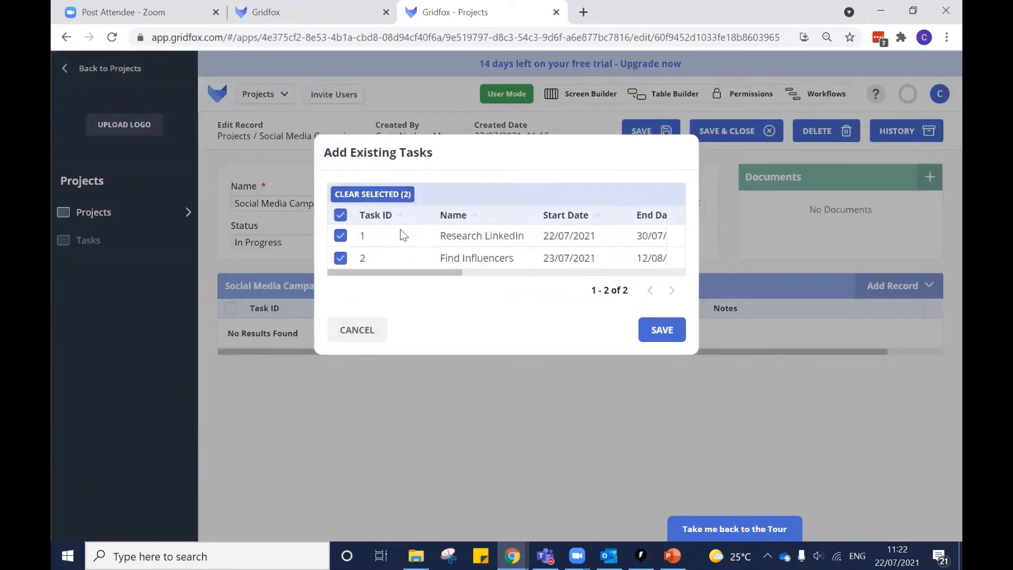
{"action": "left_click", "coordinate": [663, 330]}
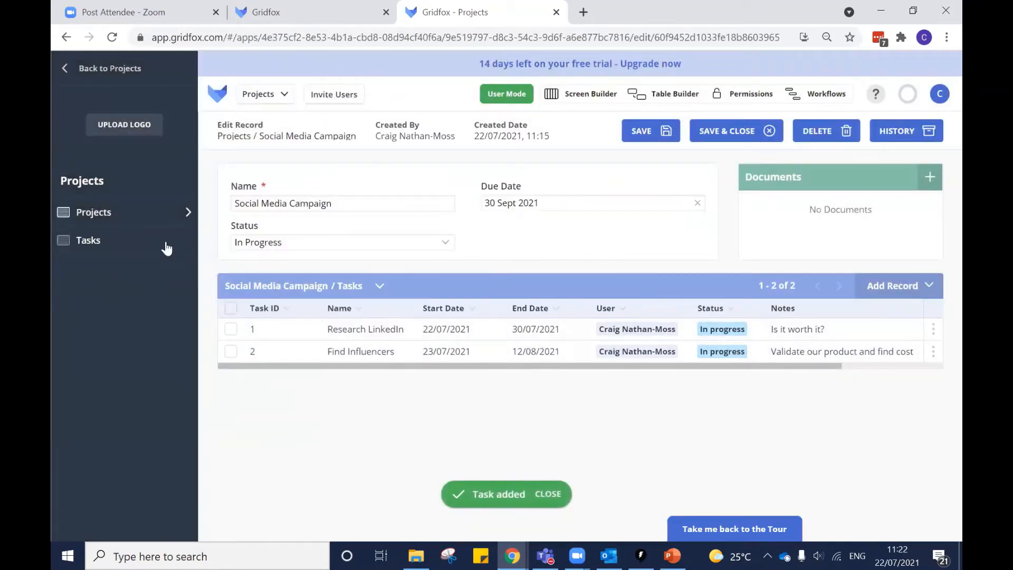
Step: Reopen the Social Media Campaign project from the Projects list to review its linked tasks, and return to the list
{"action": "left_click", "coordinate": [126, 217]}
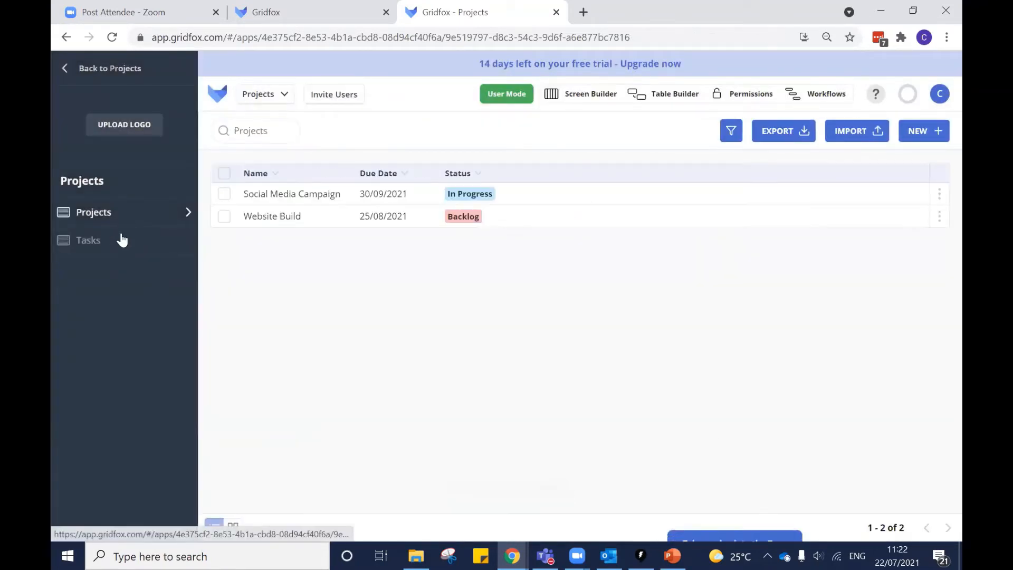
{"action": "left_click", "coordinate": [302, 199]}
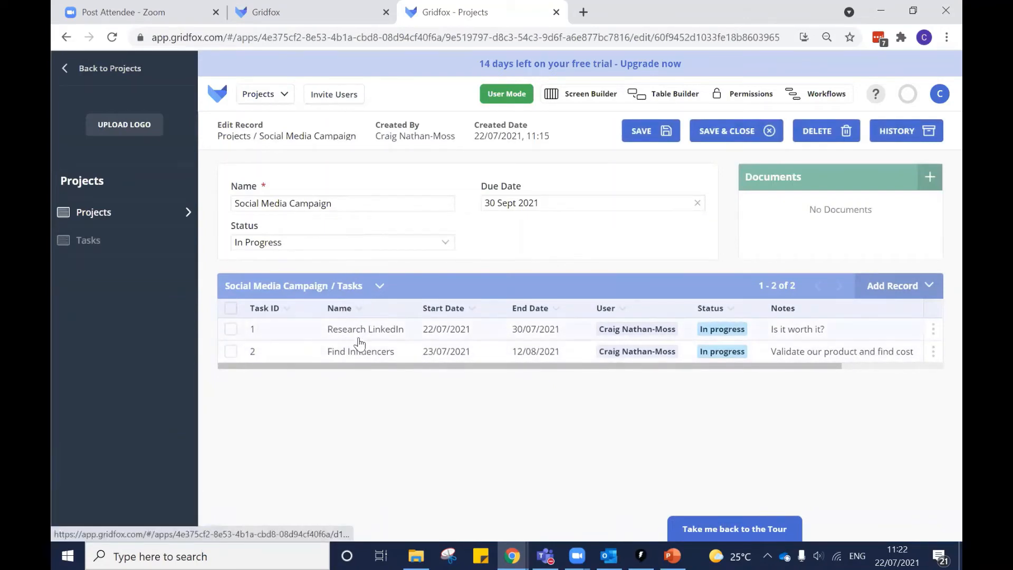
{"action": "left_click", "coordinate": [141, 213]}
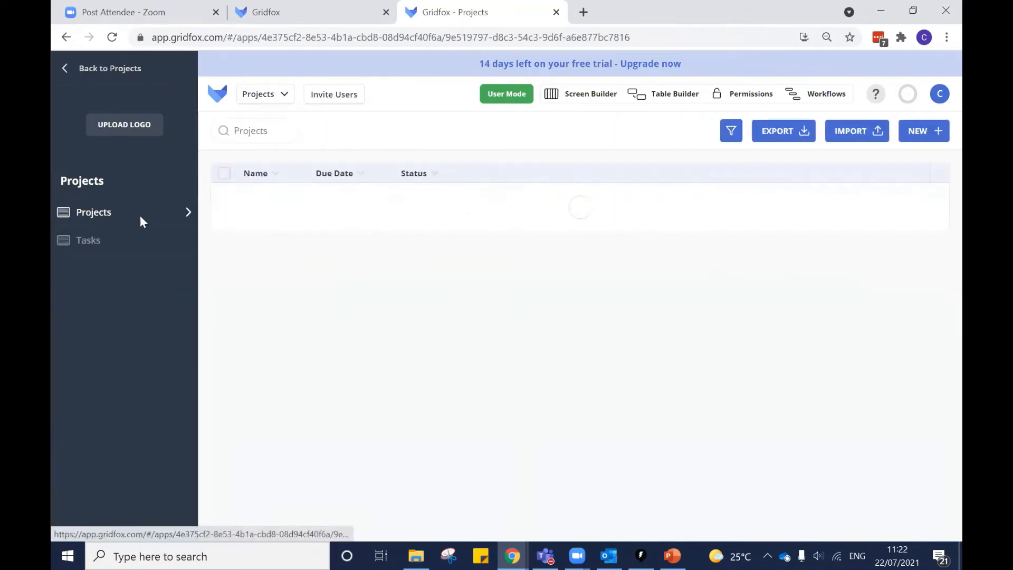
Step: Open the Website Build project and start a new linked task named Research Host with start date 22 Jul 2021
{"action": "left_click", "coordinate": [343, 217]}
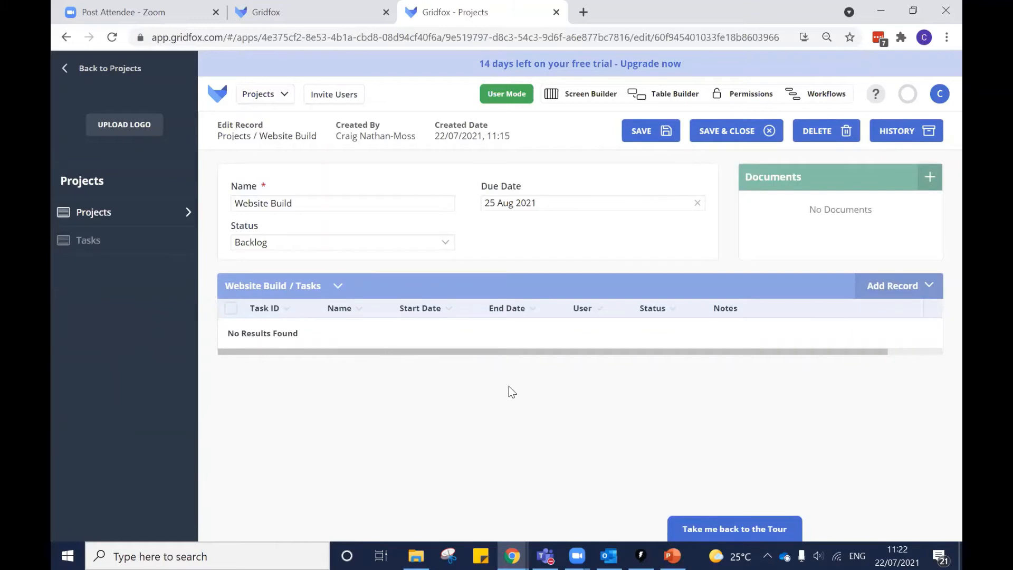
{"action": "left_click", "coordinate": [884, 287]}
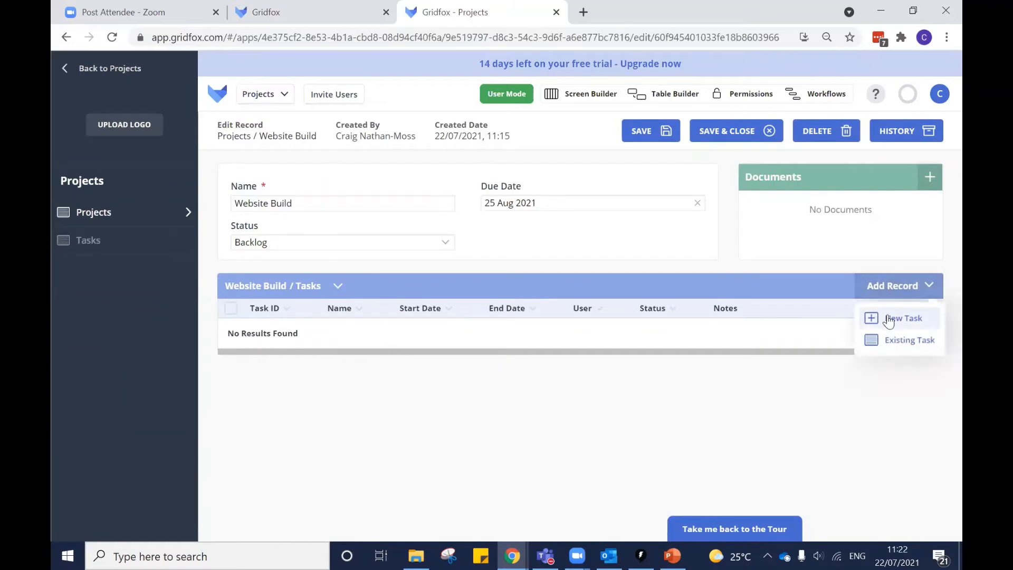
{"action": "left_click", "coordinate": [889, 320]}
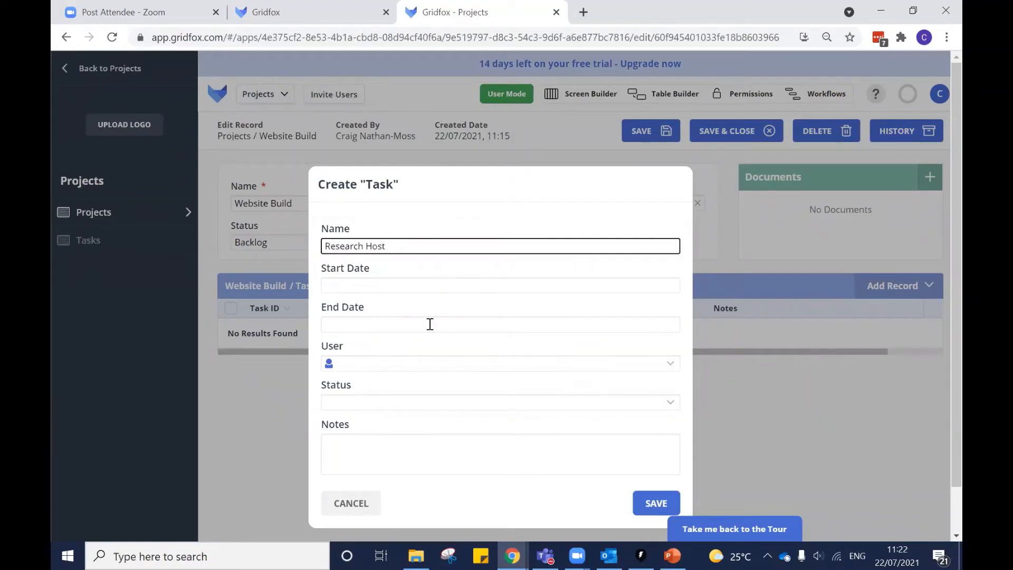
{"action": "left_click", "coordinate": [375, 288]}
{"action": "left_click", "coordinate": [394, 421]}
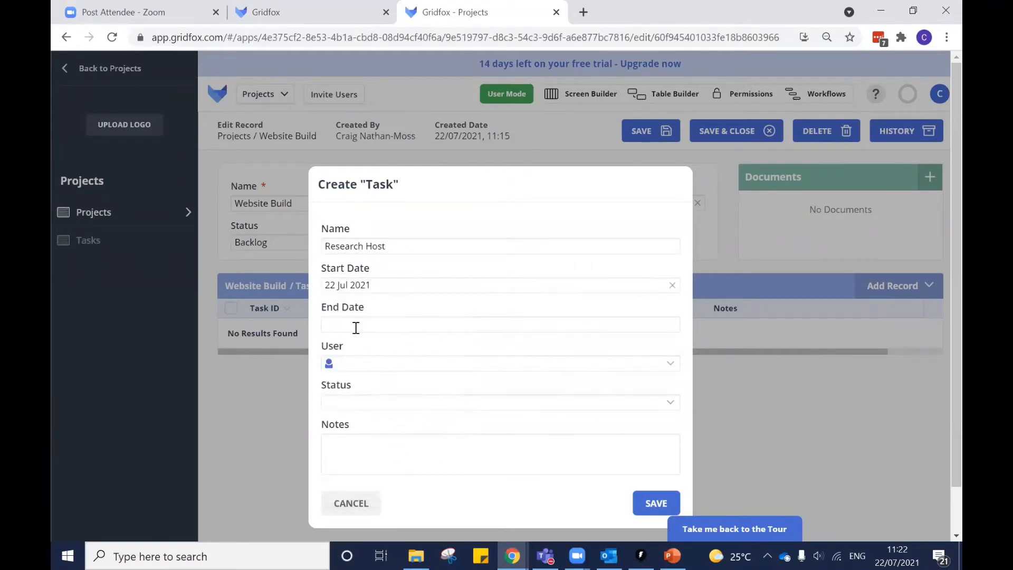
Step: Set the Research Host task's end date to 22 Jul 2021, assign the user, set status In progress and save the task
{"action": "left_click", "coordinate": [355, 325]}
{"action": "left_click", "coordinate": [395, 460]}
{"action": "left_click", "coordinate": [370, 366]}
{"action": "left_click", "coordinate": [373, 410]}
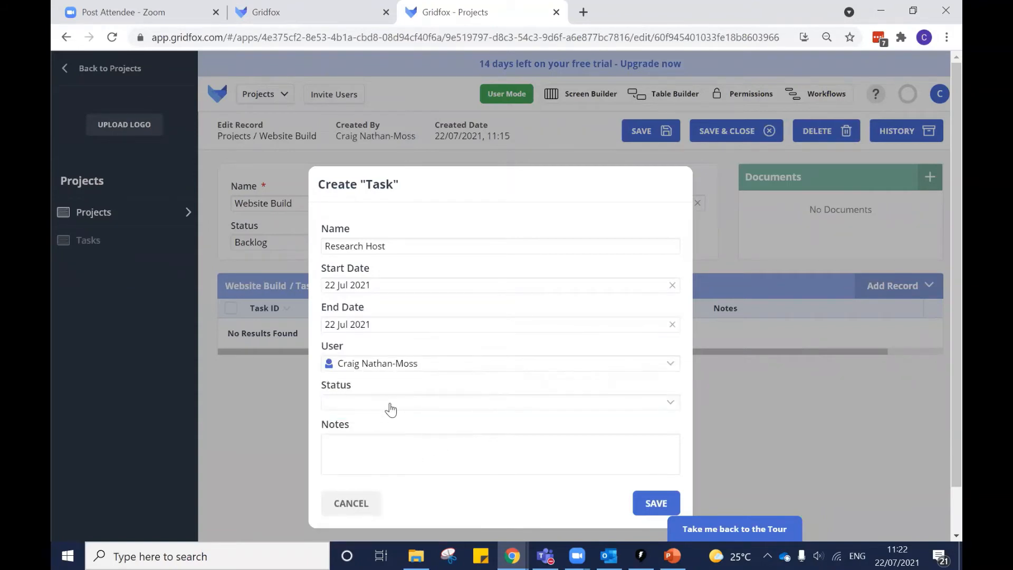
{"action": "left_click", "coordinate": [388, 404]}
{"action": "left_click", "coordinate": [373, 467]}
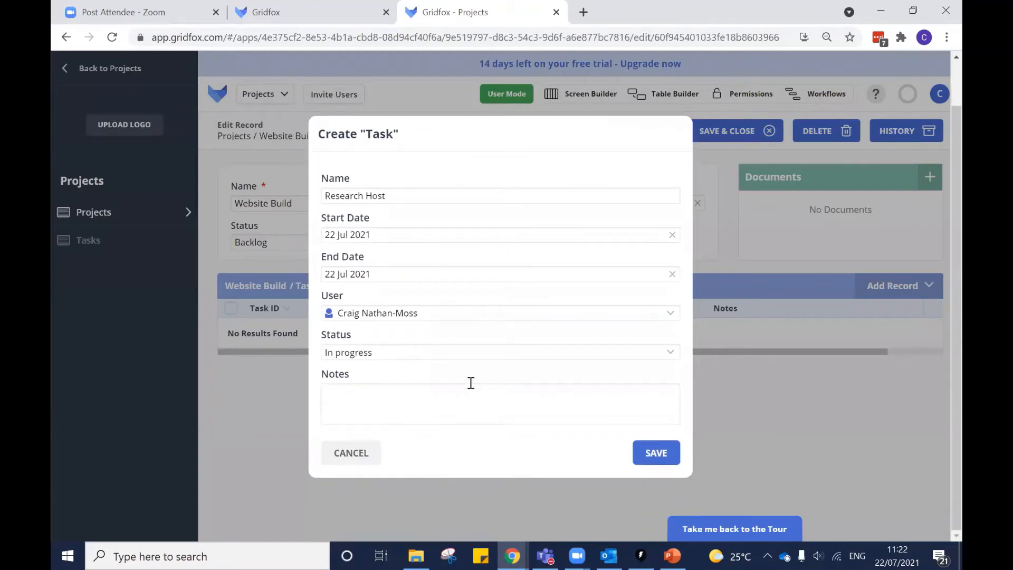
{"action": "left_click", "coordinate": [430, 313]}
{"action": "left_click", "coordinate": [379, 293]}
{"action": "left_click", "coordinate": [413, 318]}
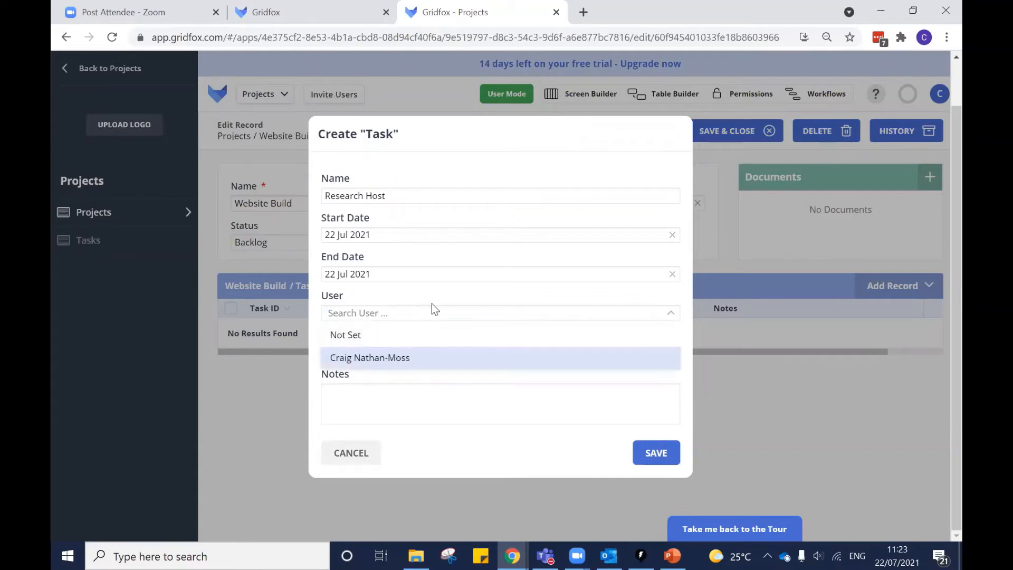
{"action": "left_click", "coordinate": [432, 312]}
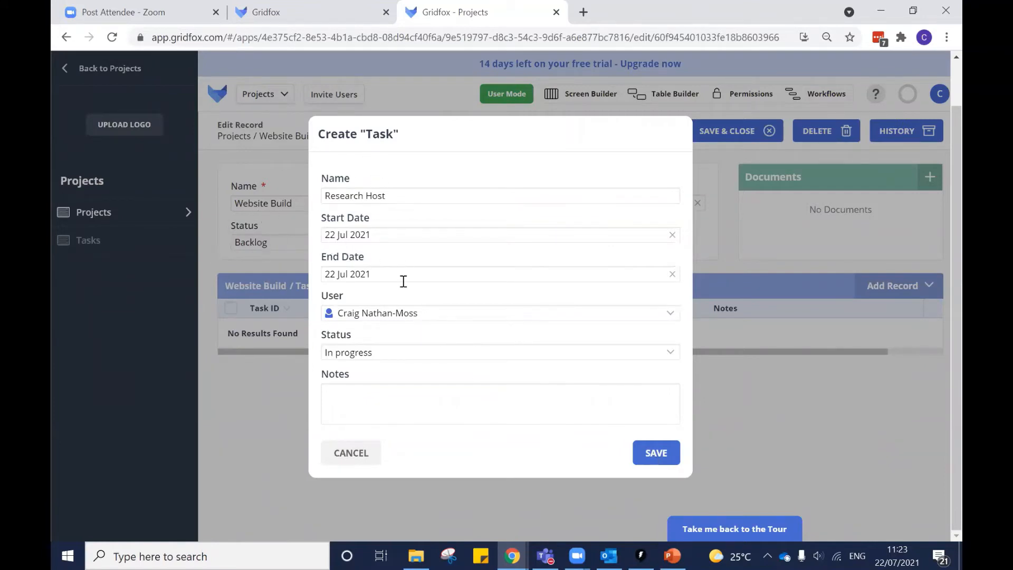
{"action": "left_click", "coordinate": [656, 453]}
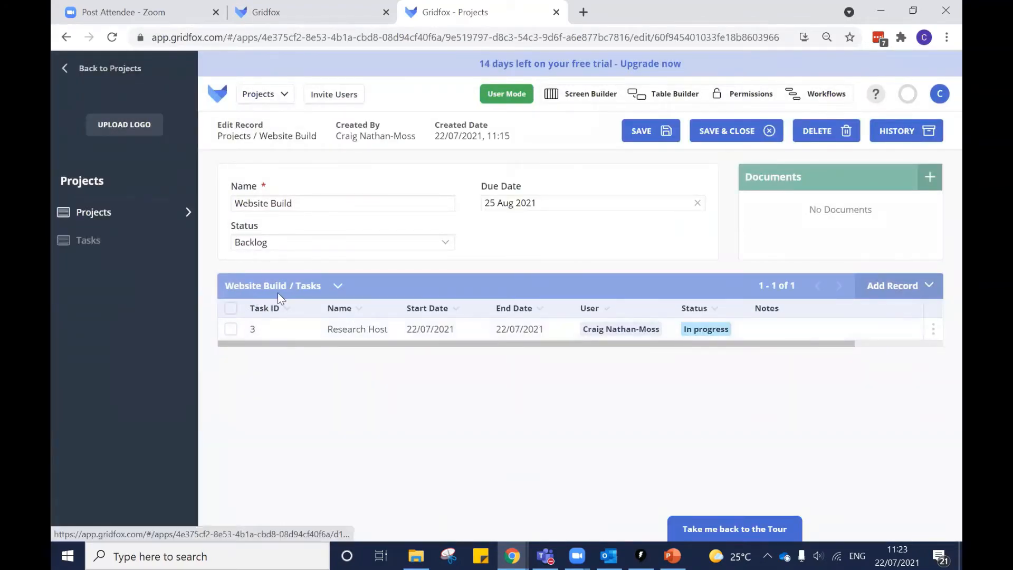
Step: Review the Task ID column in the Tasks list, and open the Social Media Campaign project to view its linked tasks
{"action": "left_click", "coordinate": [108, 246]}
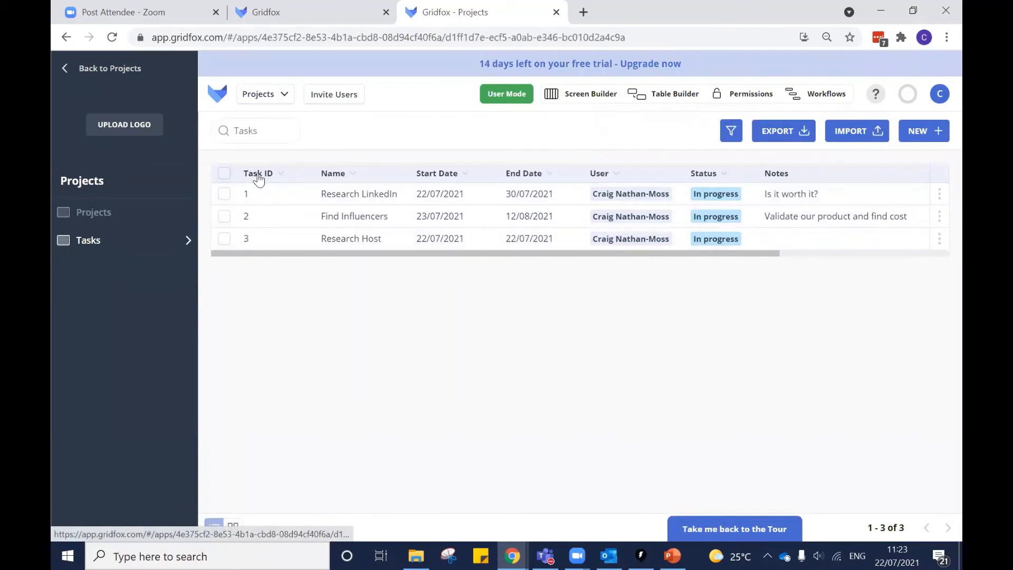
{"action": "left_click", "coordinate": [136, 210]}
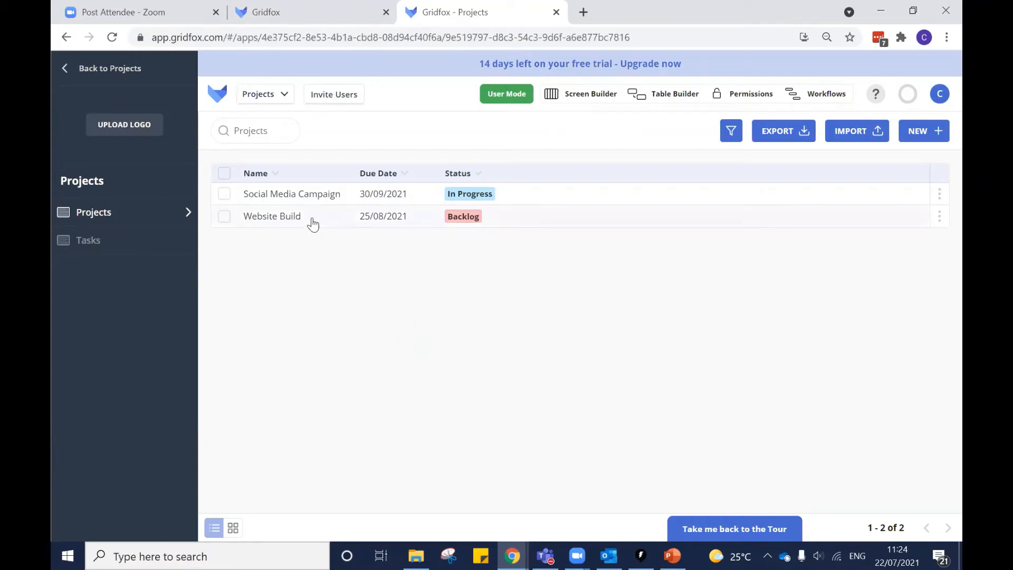
{"action": "left_click", "coordinate": [324, 194]}
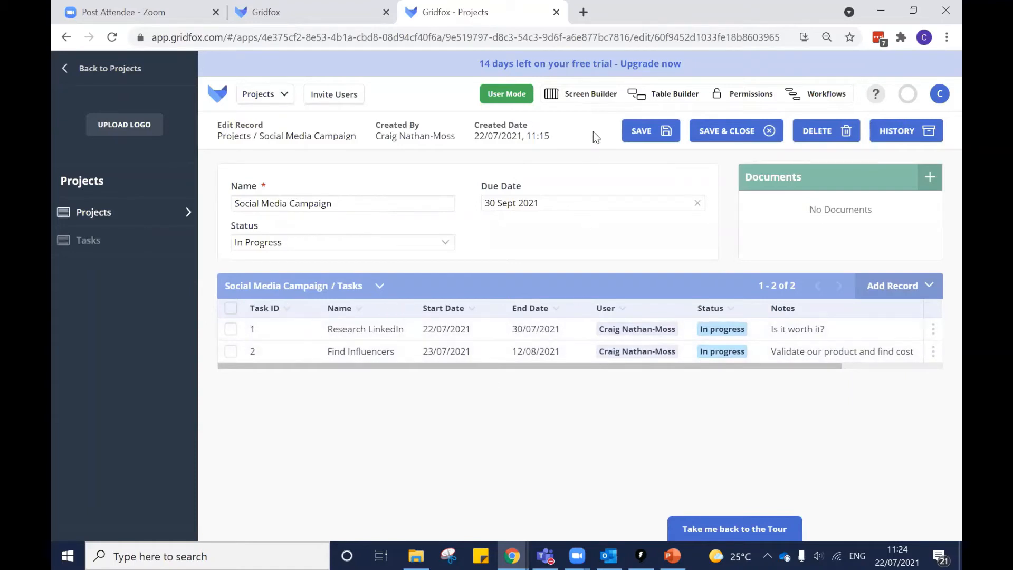
Step: In the Screen Builder, move the Task ID column of the Tasks table to the hidden fields and save the screen
{"action": "left_click", "coordinate": [576, 102]}
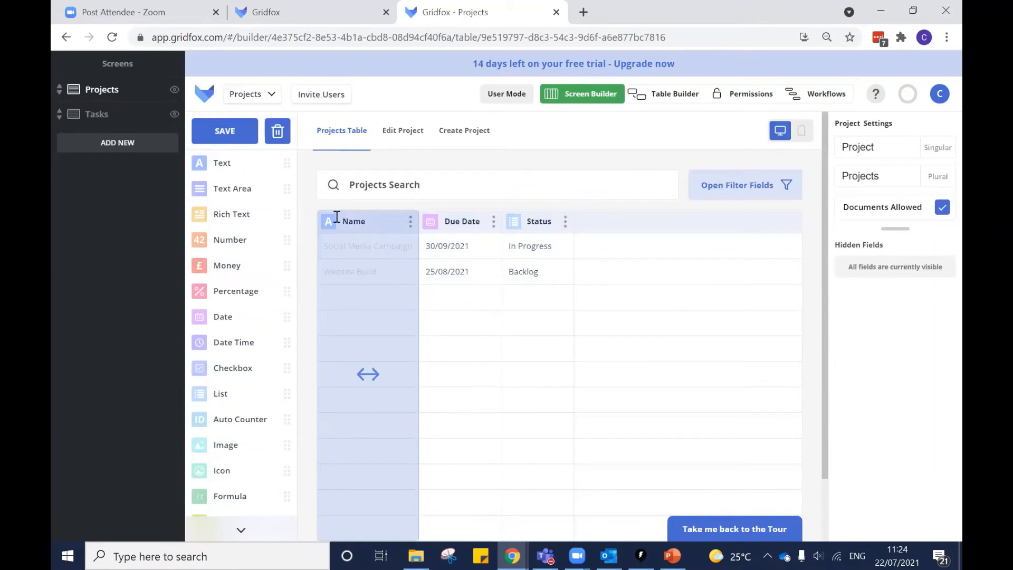
{"action": "key", "text": "ctrl"}
{"action": "key", "text": "ctrl"}
{"action": "key", "text": "ctrl"}
{"action": "key", "text": "ctrl"}
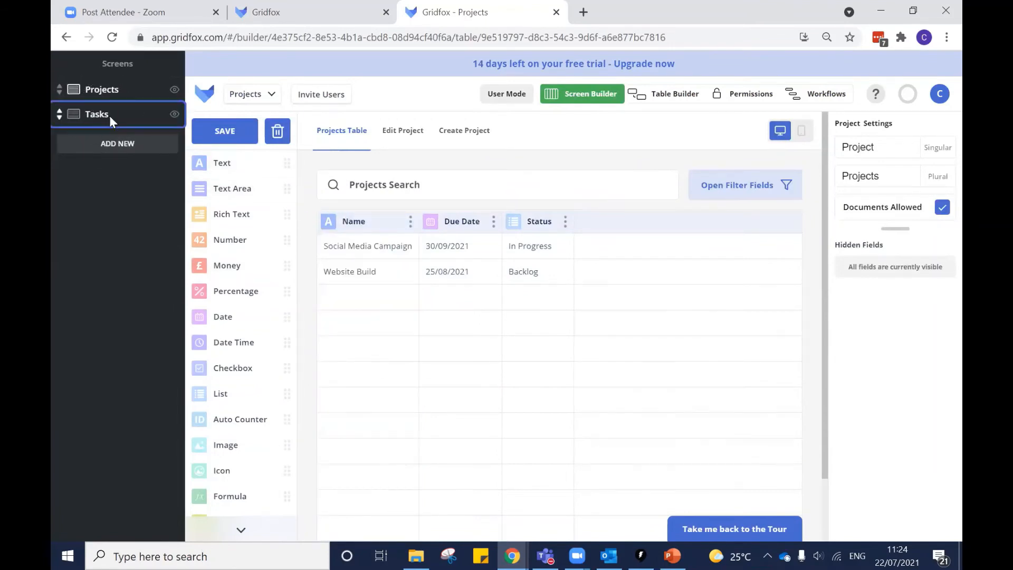
{"action": "left_click", "coordinate": [108, 116]}
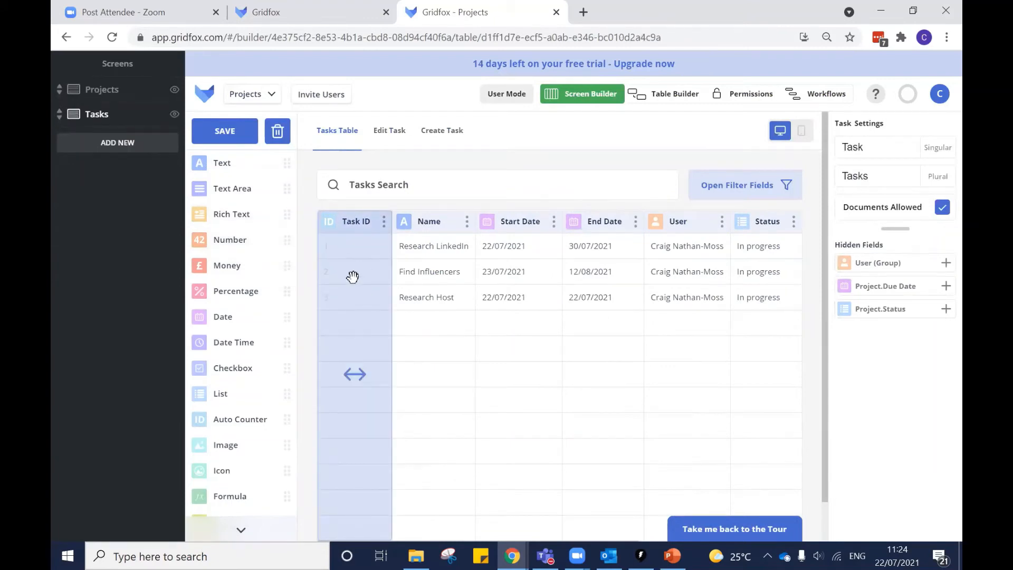
{"action": "left_click_drag", "start_coordinate": [348, 243], "coordinate": [898, 380]}
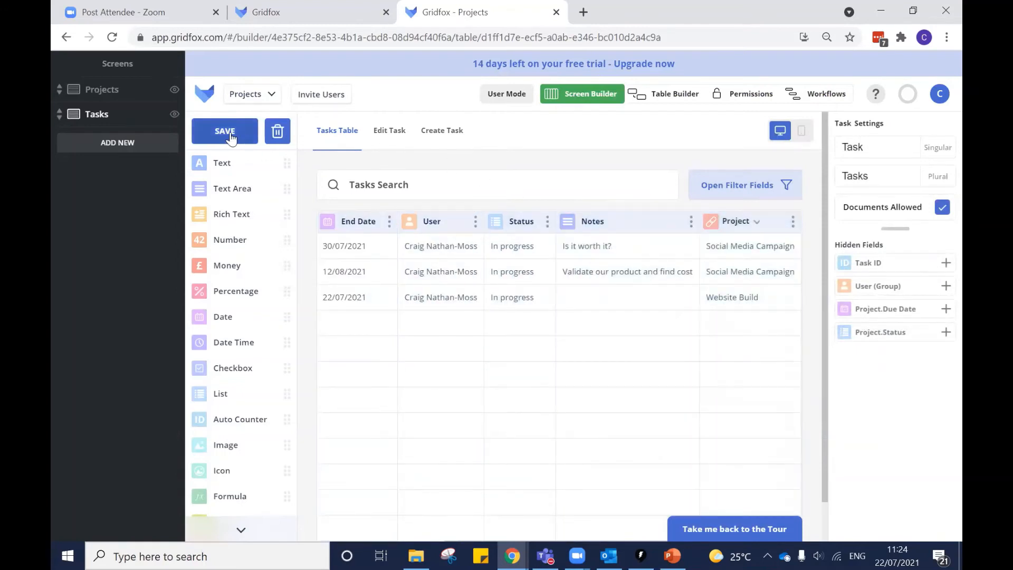
{"action": "left_click", "coordinate": [231, 135]}
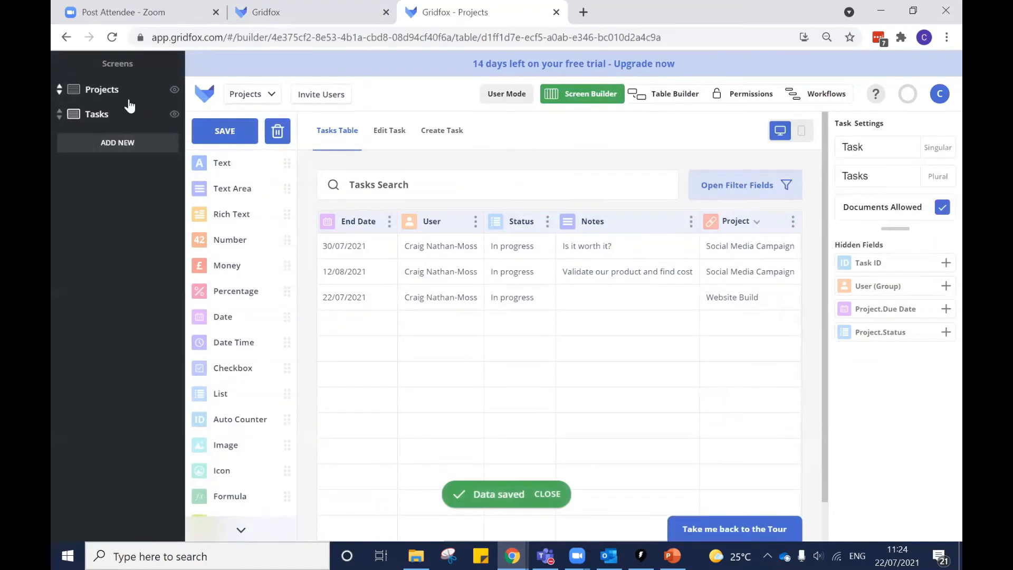
Step: In User Mode, open the Social Media Campaign project to check the columns of its linked tasks
{"action": "left_click", "coordinate": [505, 101]}
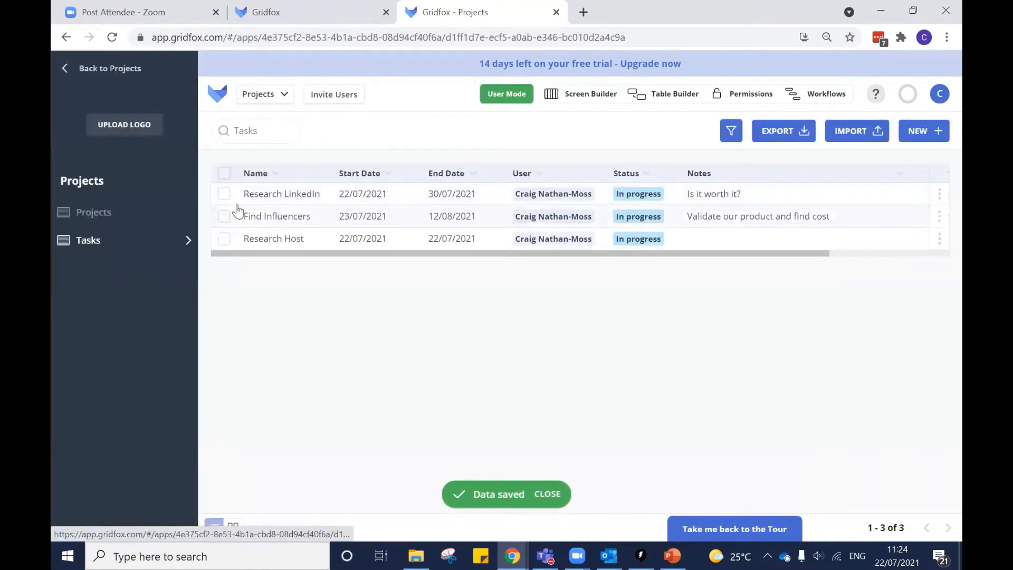
{"action": "left_click", "coordinate": [108, 217]}
{"action": "left_click", "coordinate": [339, 196]}
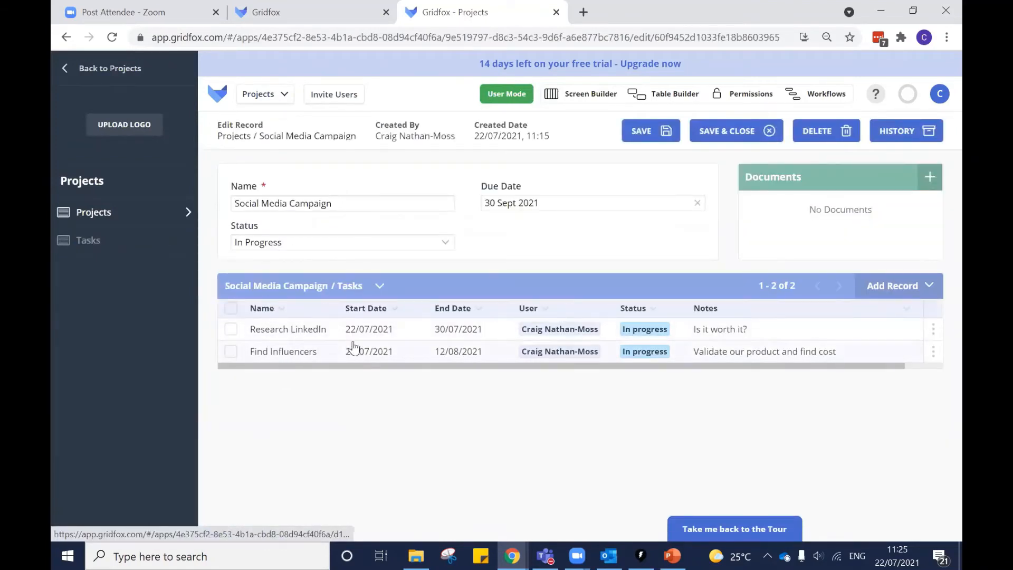
Step: In the Screen Builder, move the User column of the Tasks table directly after Name and save the layout
{"action": "left_click", "coordinate": [585, 95]}
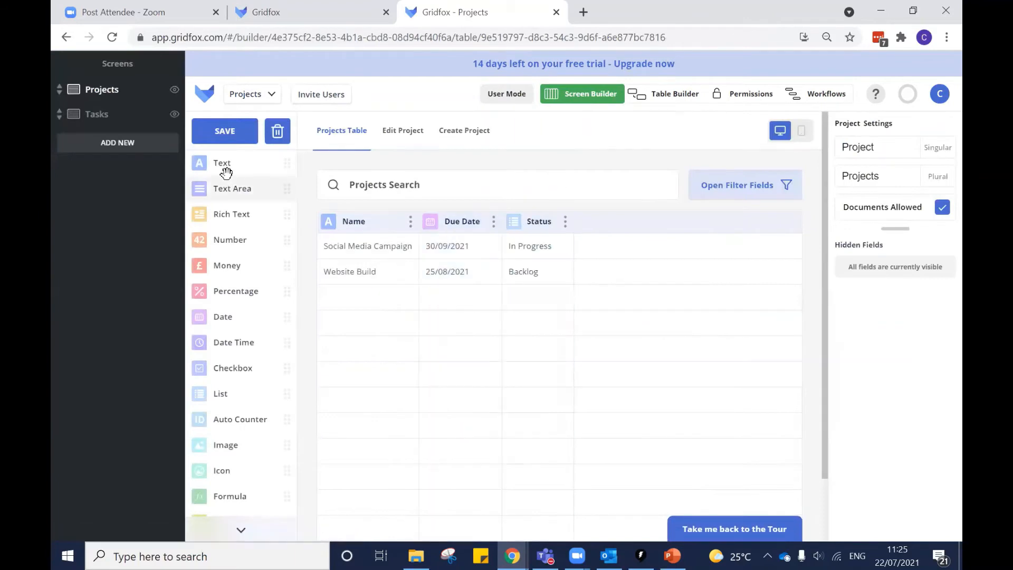
{"action": "left_click", "coordinate": [124, 115]}
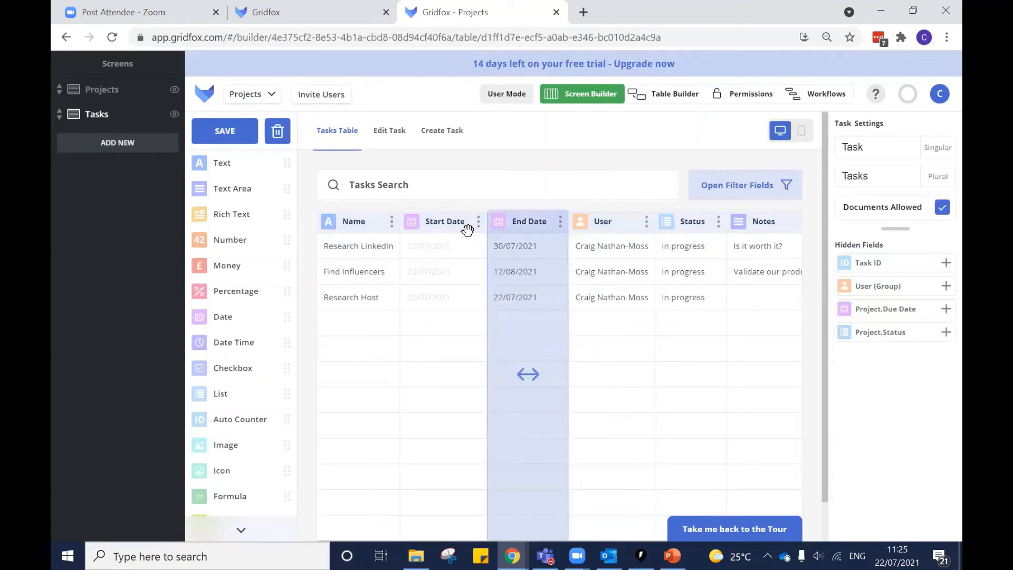
{"action": "left_click_drag", "start_coordinate": [624, 264], "coordinate": [498, 345]}
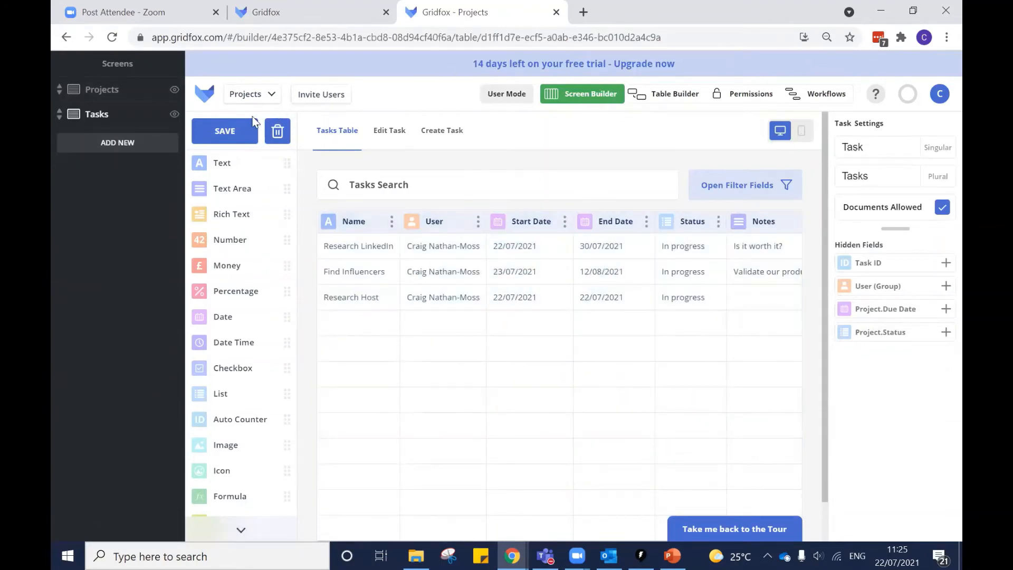
Step: Check the column order in User Mode in both the Tasks list and the Social Media Campaign project's linked tasks
{"action": "left_click", "coordinate": [507, 94]}
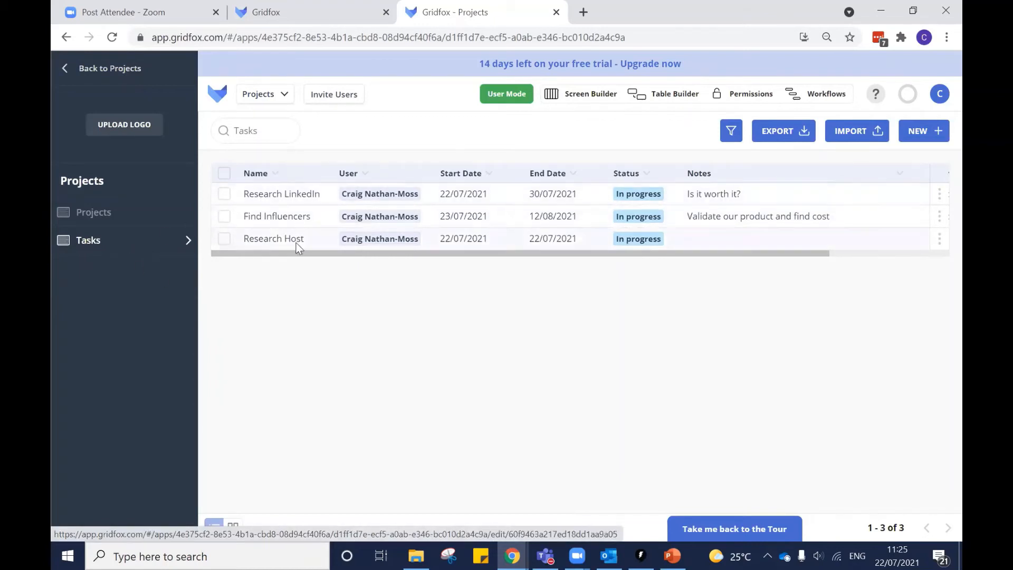
{"action": "left_click", "coordinate": [154, 216]}
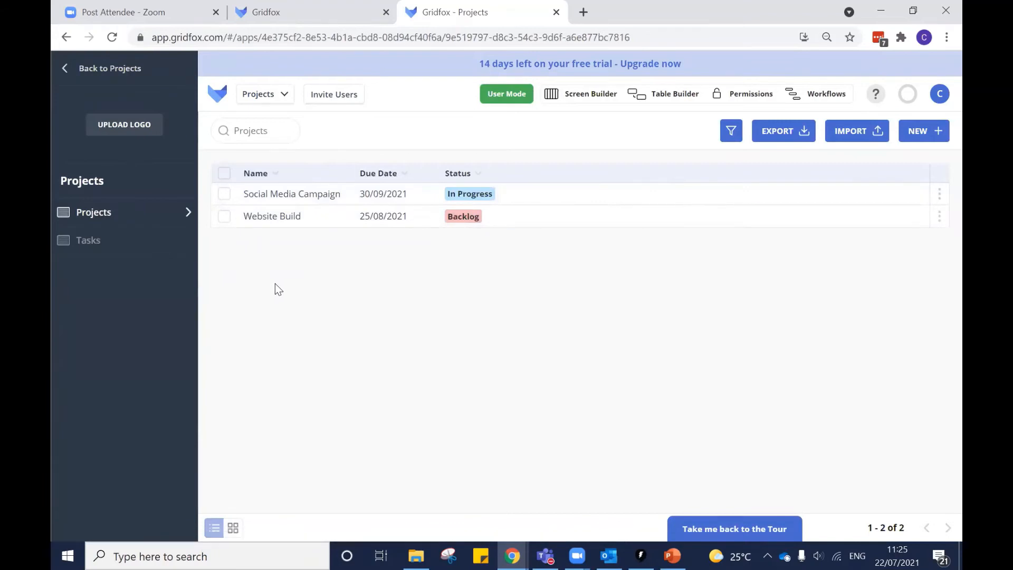
{"action": "left_click", "coordinate": [309, 199]}
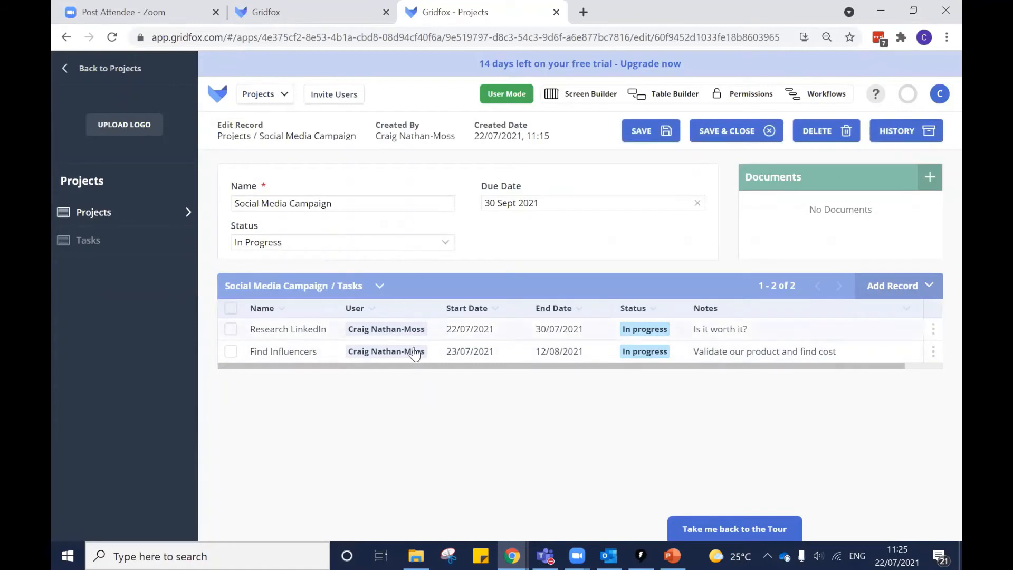
{"action": "left_click", "coordinate": [120, 240]}
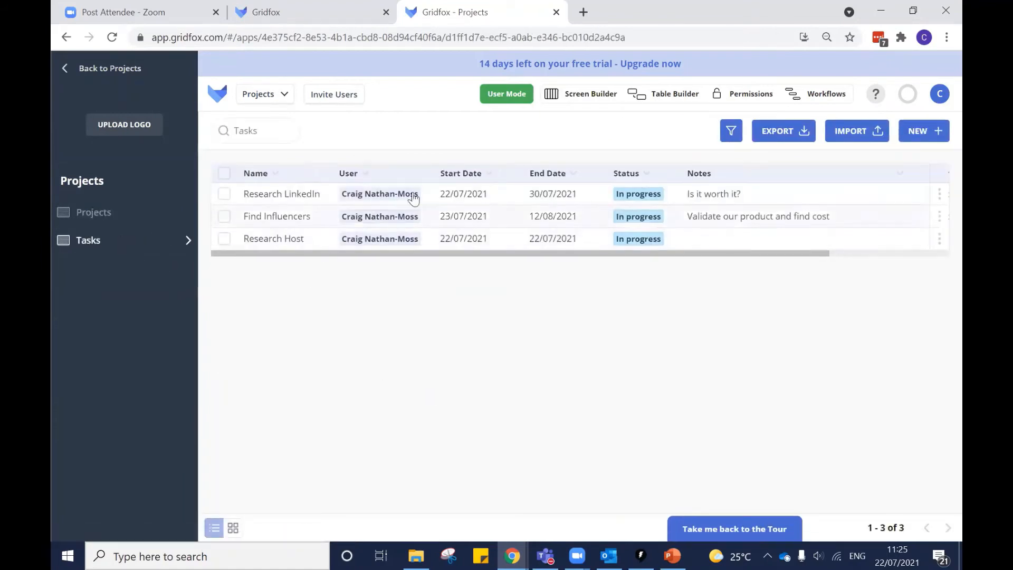
Step: Hide the Tasks screen in the Screen Builder and return to User Mode
{"action": "left_click", "coordinate": [575, 101]}
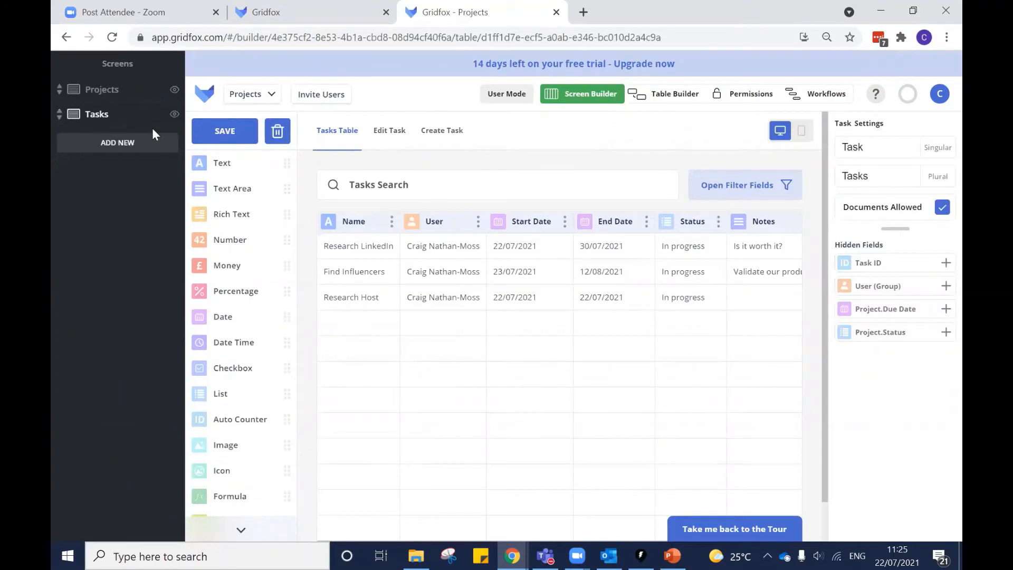
{"action": "left_click", "coordinate": [174, 116]}
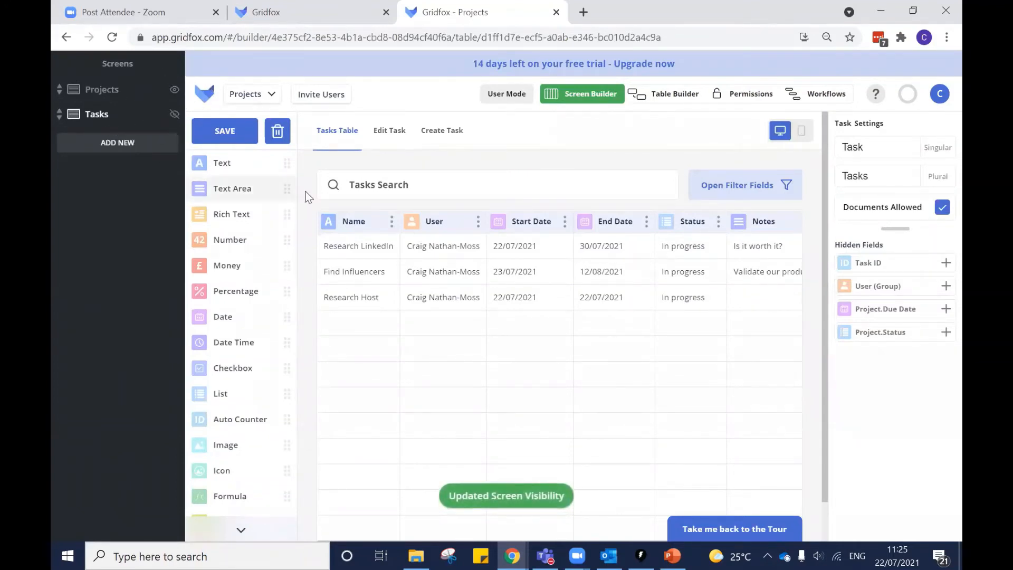
{"action": "left_click", "coordinate": [504, 96]}
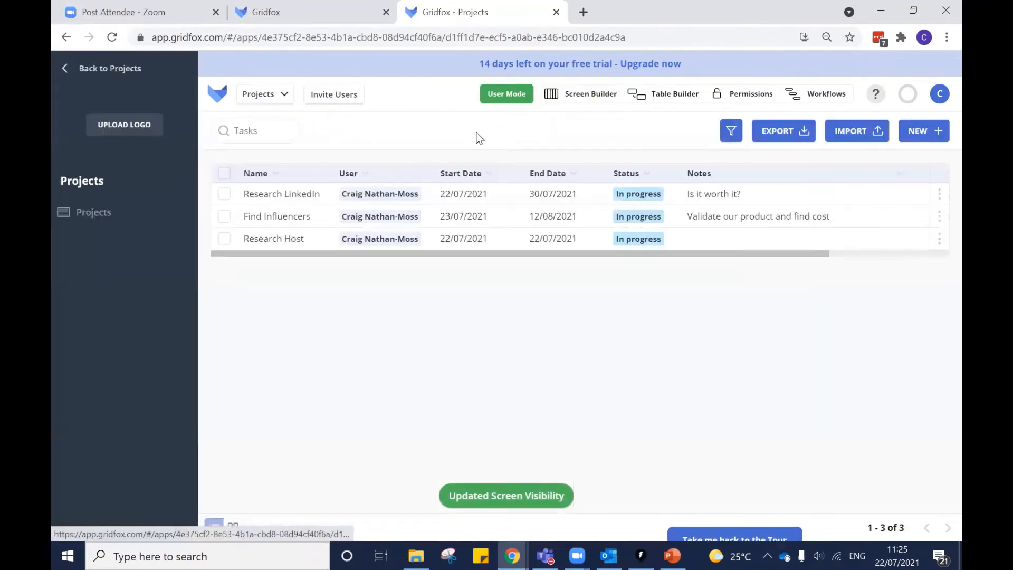
Step: Check the linked tasks inside the Social Media Campaign project, and return to the Screen Builder
{"action": "left_click", "coordinate": [101, 216]}
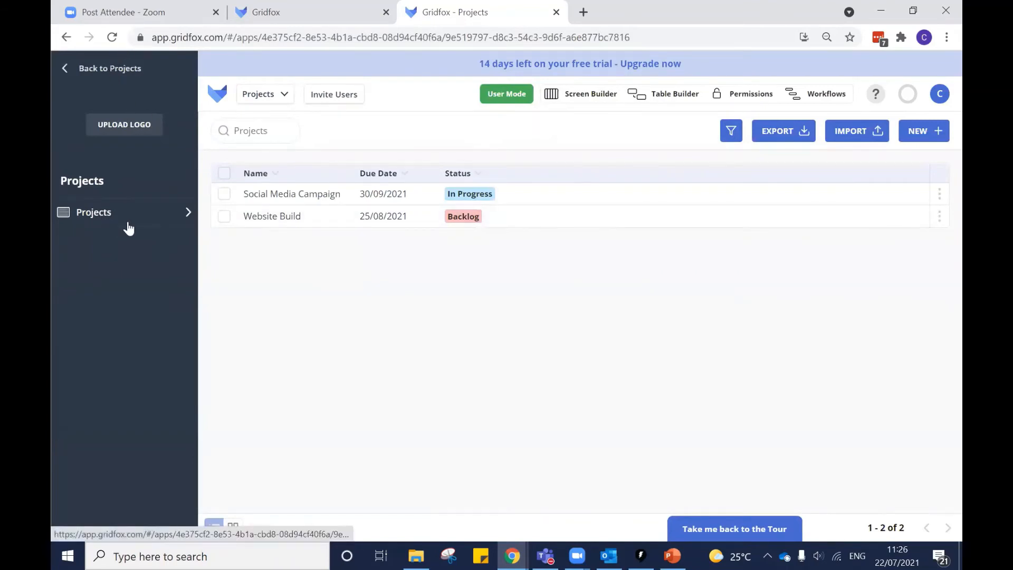
{"action": "left_click", "coordinate": [295, 195]}
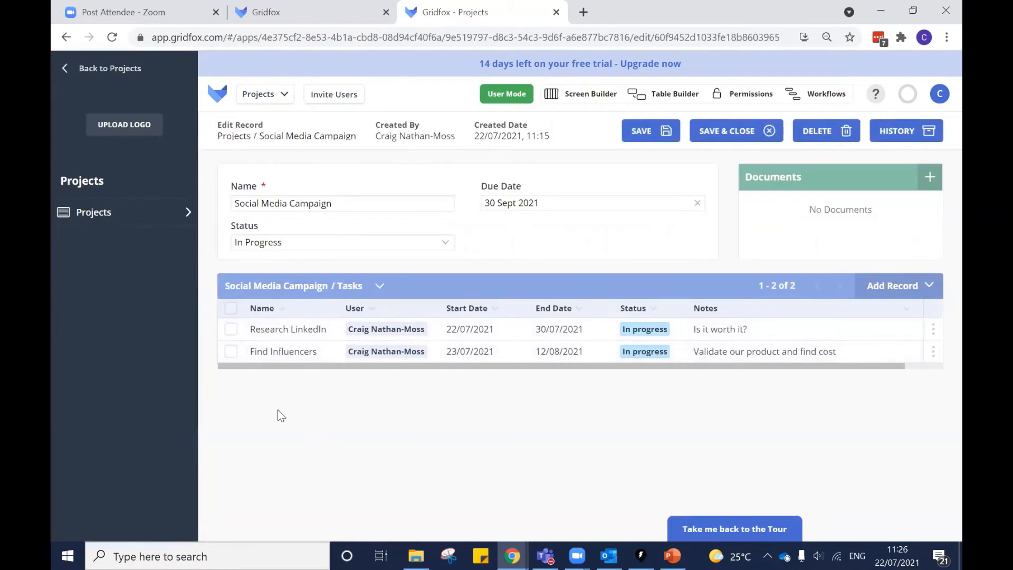
{"action": "left_click", "coordinate": [560, 98]}
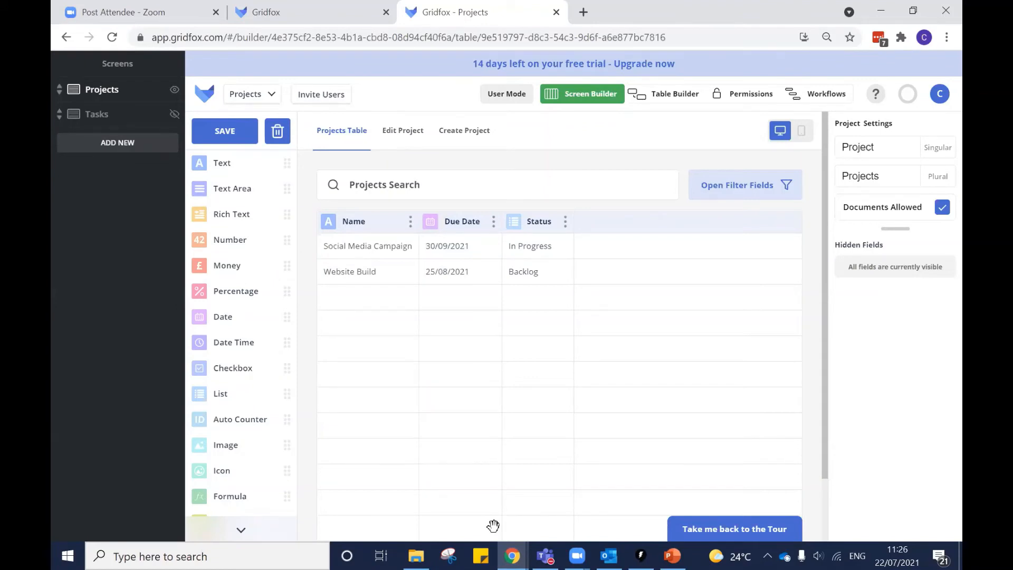
Step: Switch to the browser page with the Gridfox free-trial sign-up form and look through its fields
{"action": "left_click", "coordinate": [327, 14]}
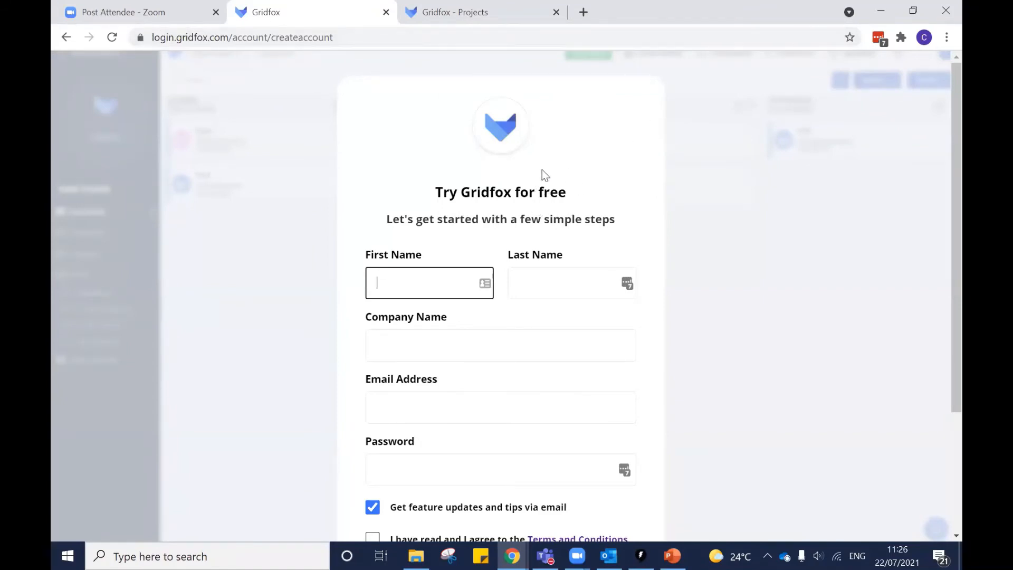
{"action": "scroll", "coordinate": [515, 174], "scroll_direction": "down", "scroll_amount": 1}
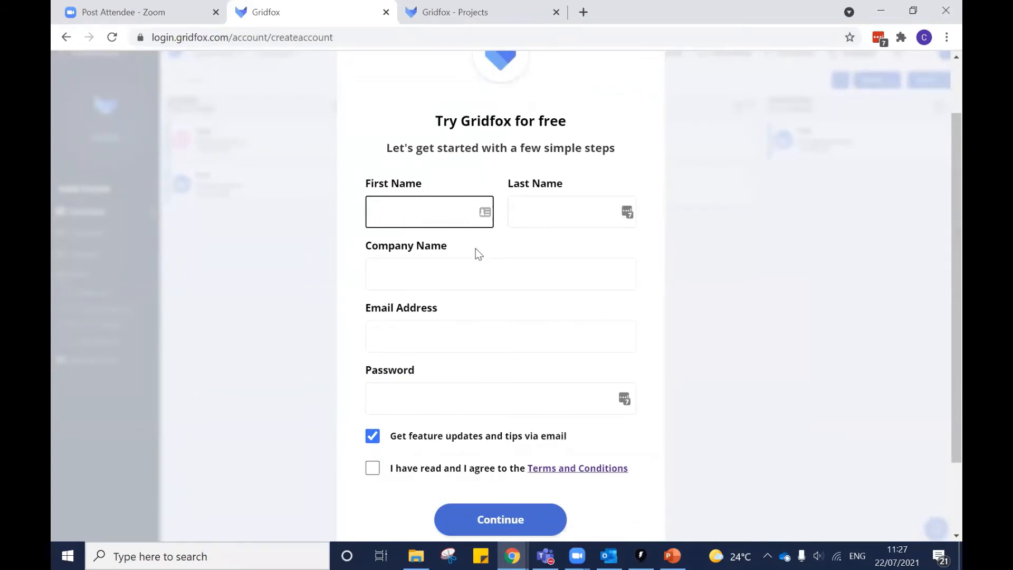
{"action": "scroll", "coordinate": [391, 271], "scroll_direction": "down", "scroll_amount": 1}
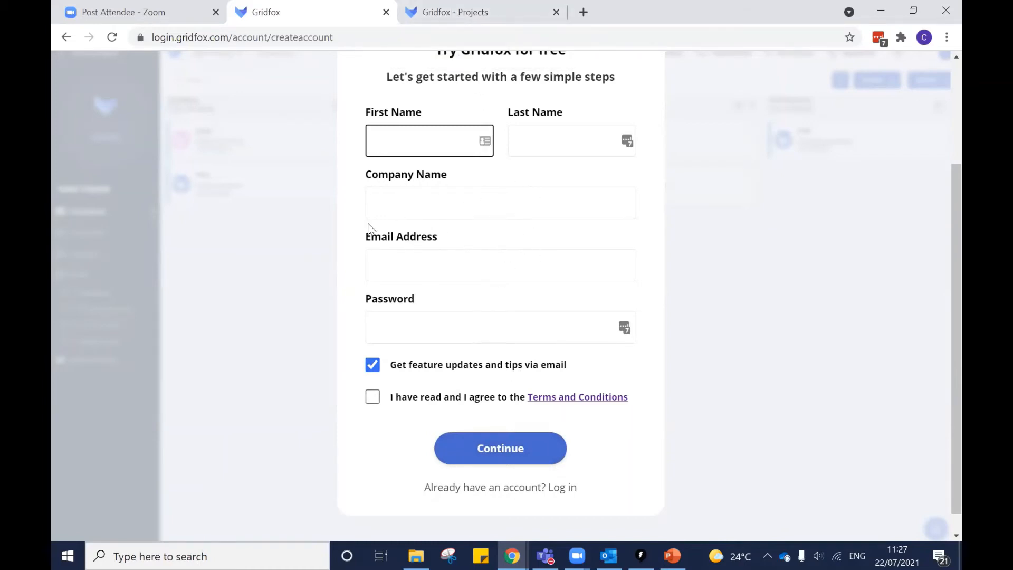
Step: Switch back to the Gridfox app page, open its home page, reload it and start the welcome tour
{"action": "left_click", "coordinate": [464, 11]}
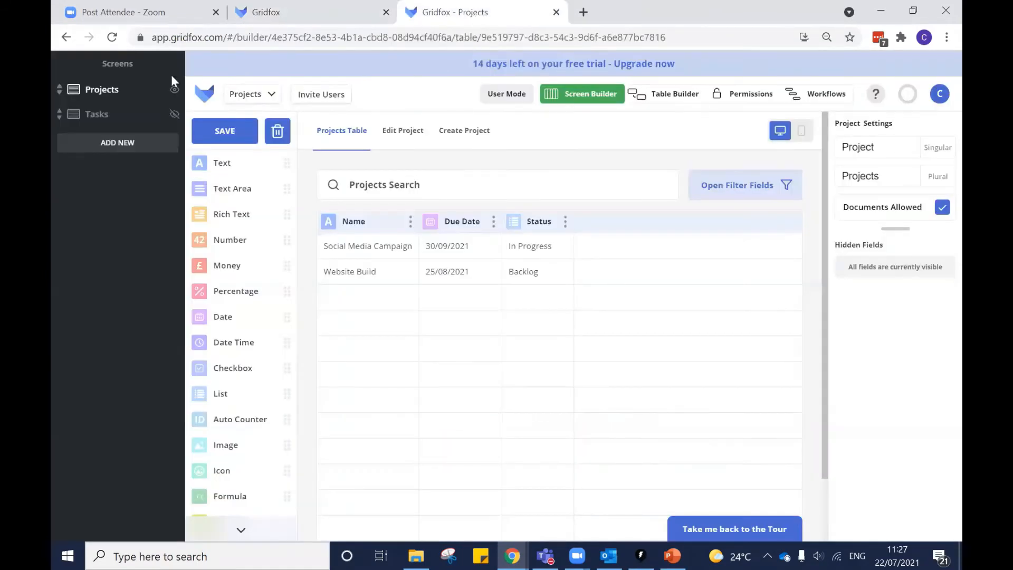
{"action": "left_click", "coordinate": [201, 96]}
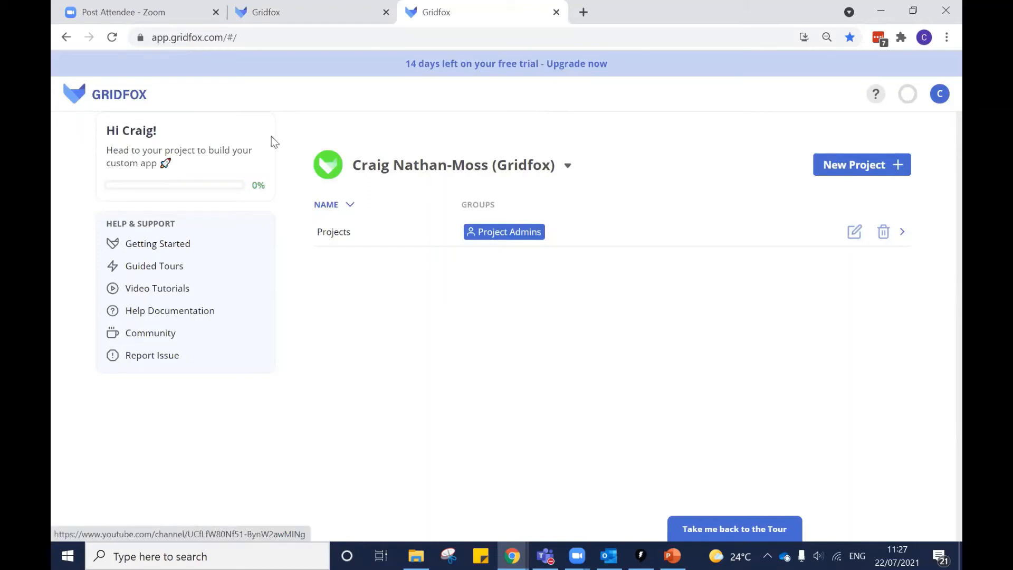
{"action": "left_click", "coordinate": [113, 38]}
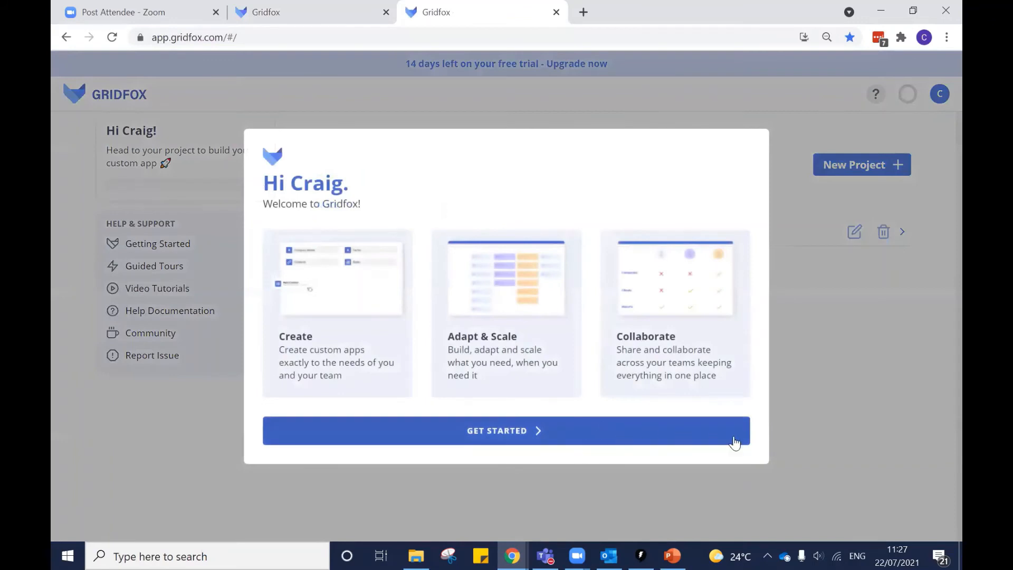
{"action": "left_click", "coordinate": [703, 436]}
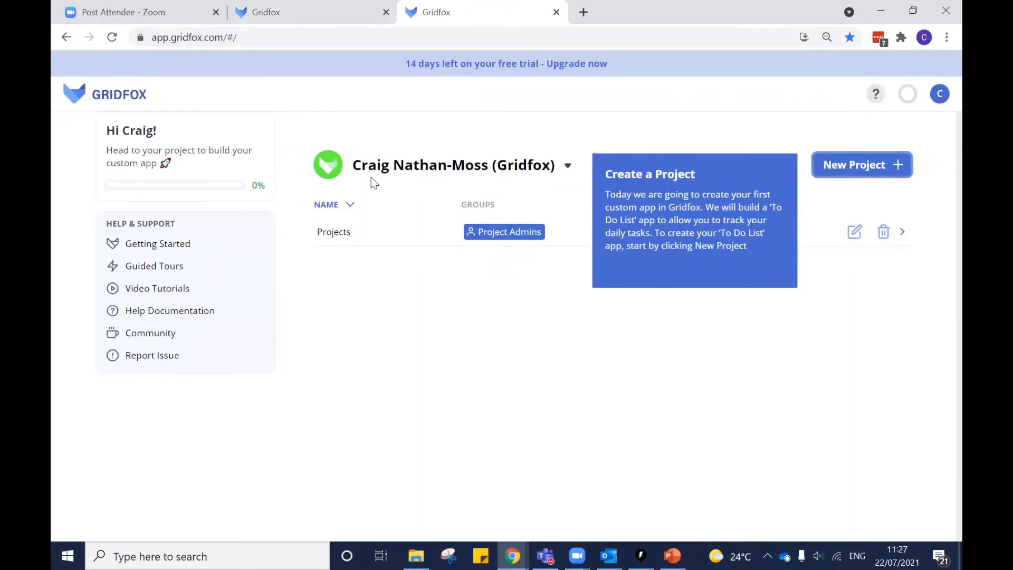
Step: Open the New Project page and look through the blank project options and the available templates
{"action": "left_click", "coordinate": [839, 167]}
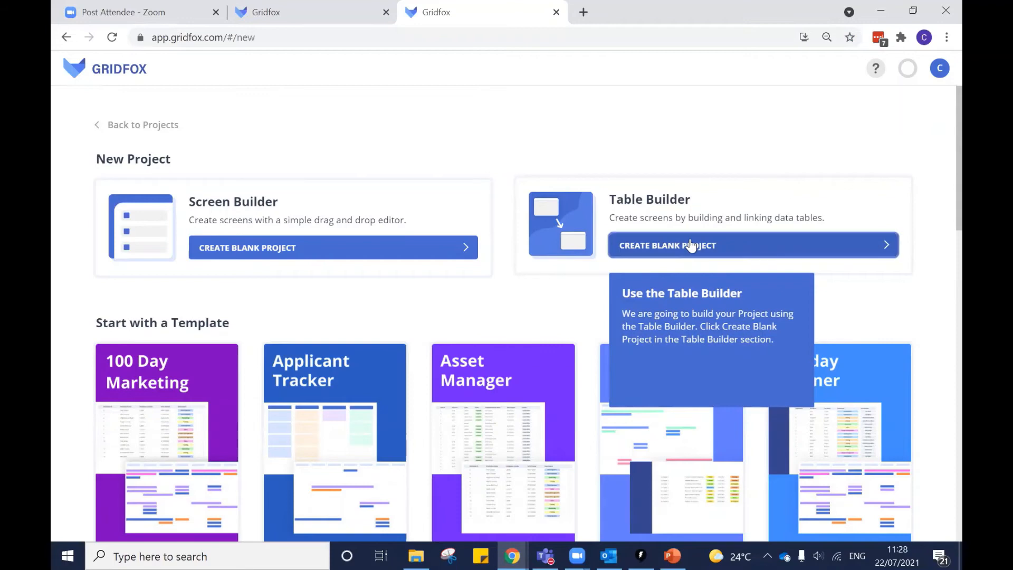
{"action": "scroll", "coordinate": [355, 228], "scroll_direction": "down", "scroll_amount": 1}
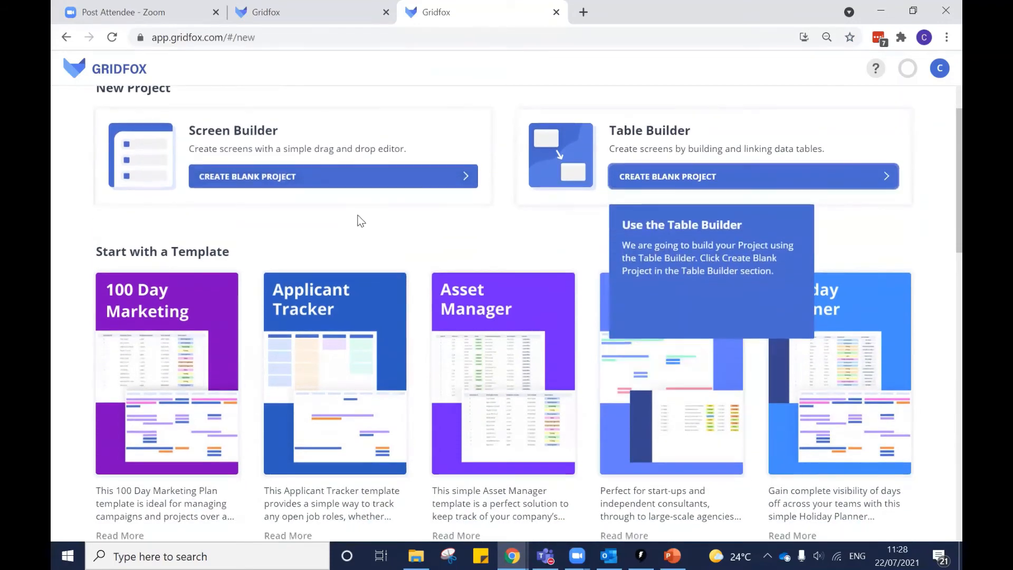
{"action": "scroll", "coordinate": [357, 211], "scroll_direction": "down", "scroll_amount": 1}
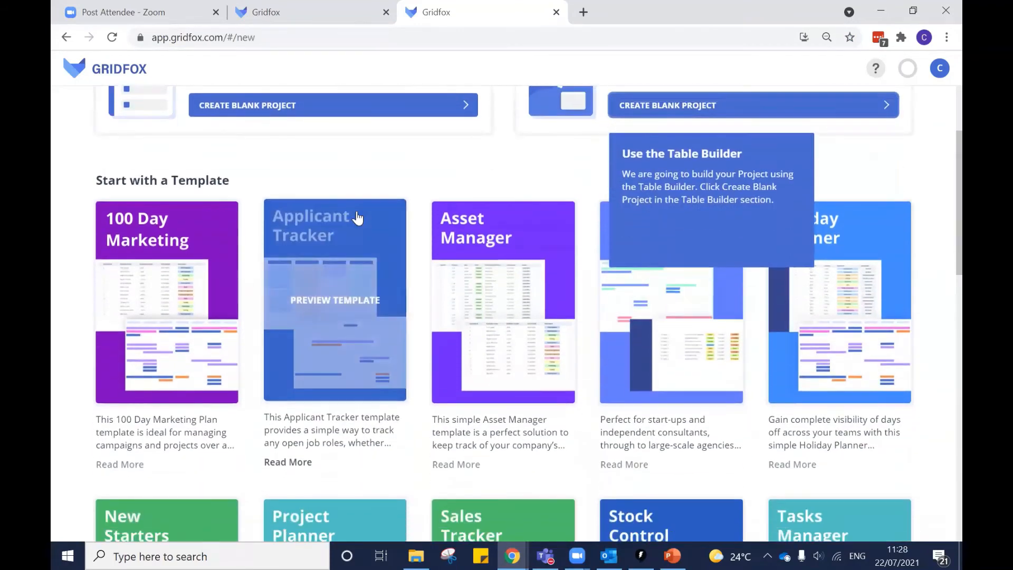
{"action": "scroll", "coordinate": [450, 220], "scroll_direction": "down", "scroll_amount": 1}
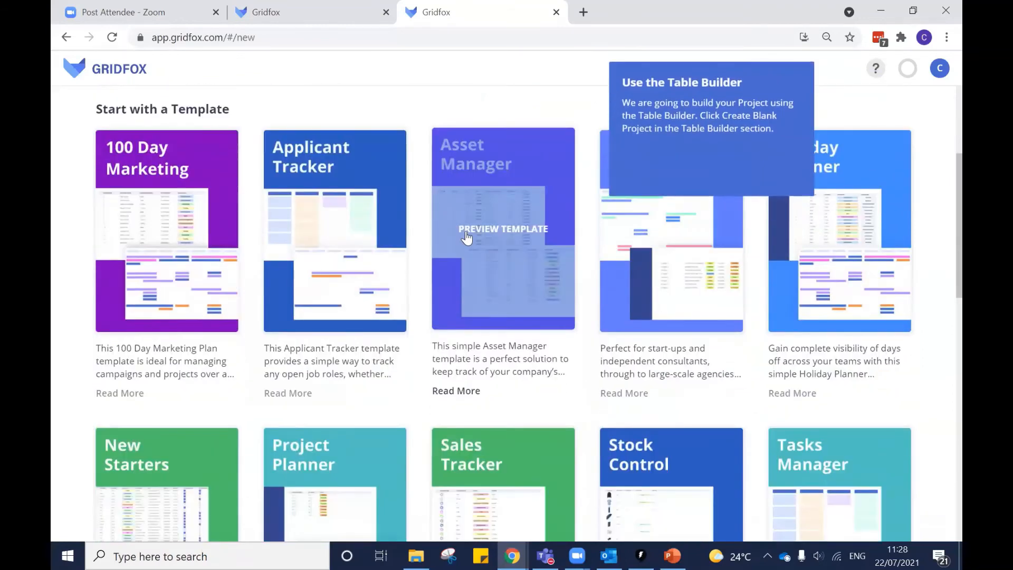
{"action": "scroll", "coordinate": [464, 235], "scroll_direction": "up", "scroll_amount": 2}
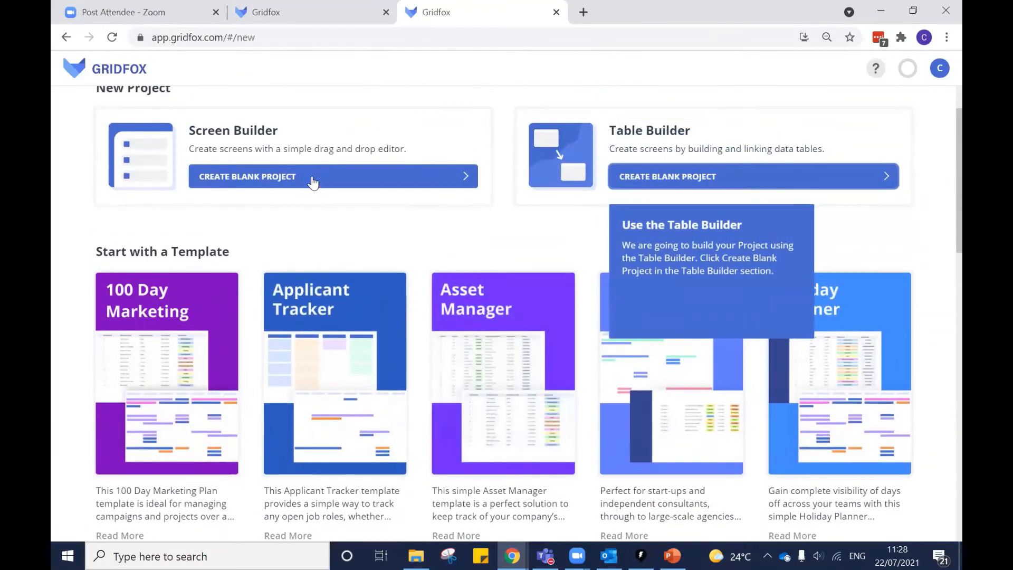
{"action": "scroll", "coordinate": [353, 247], "scroll_direction": "down", "scroll_amount": 1}
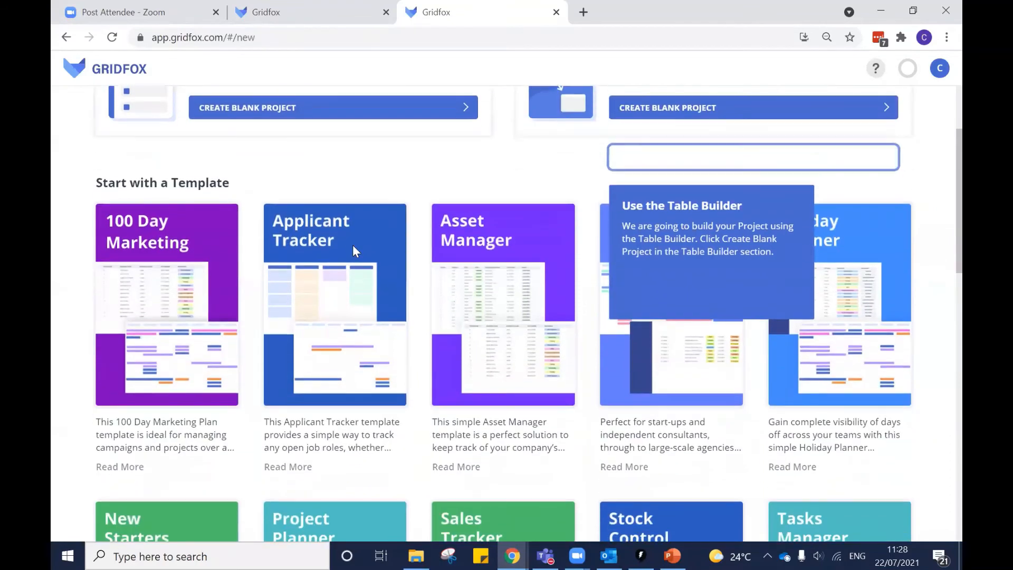
{"action": "scroll", "coordinate": [353, 252], "scroll_direction": "down", "scroll_amount": 3}
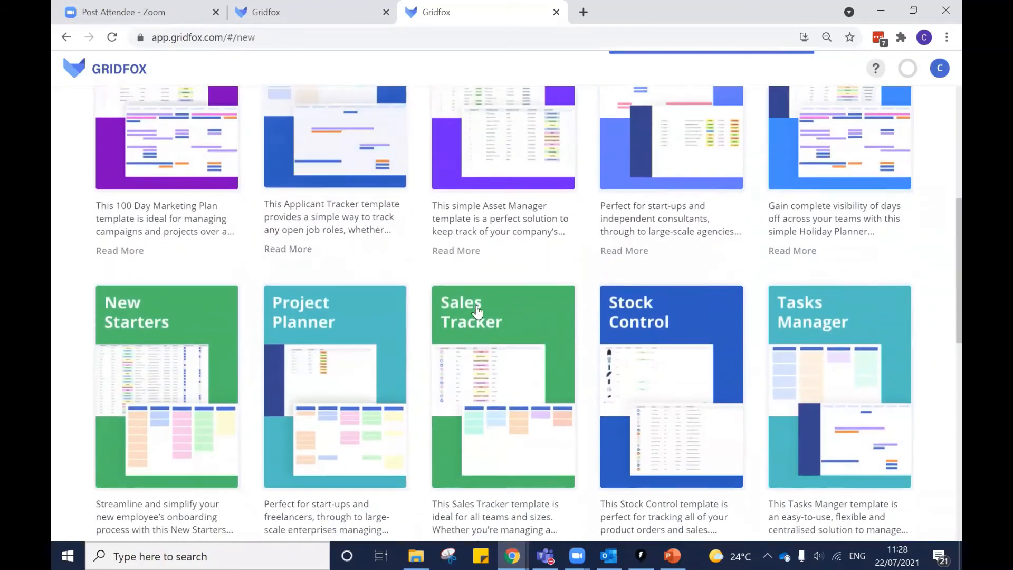
{"action": "mouse_move", "coordinate": [483, 324]}
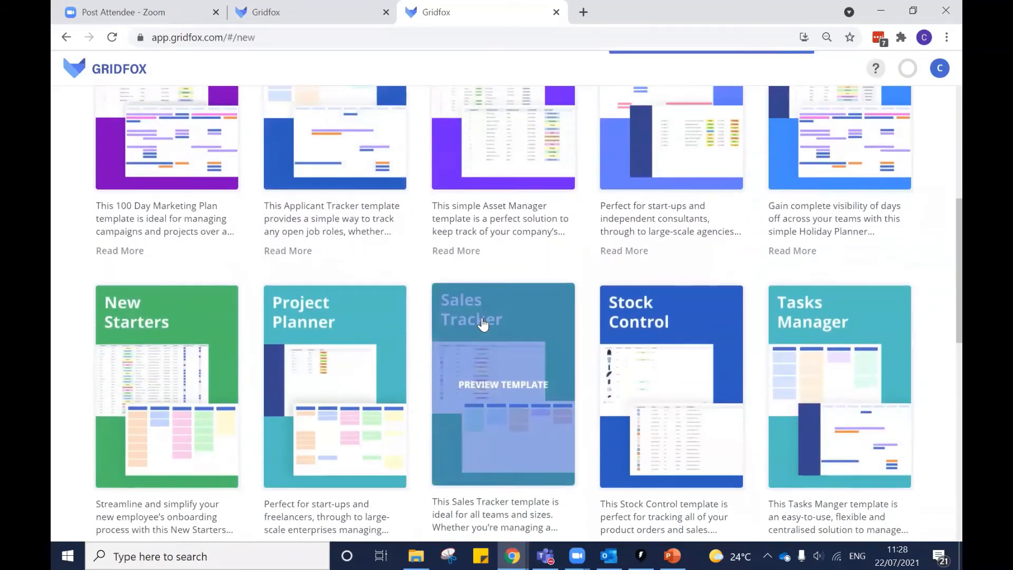
{"action": "scroll", "coordinate": [483, 301], "scroll_direction": "down", "scroll_amount": 1}
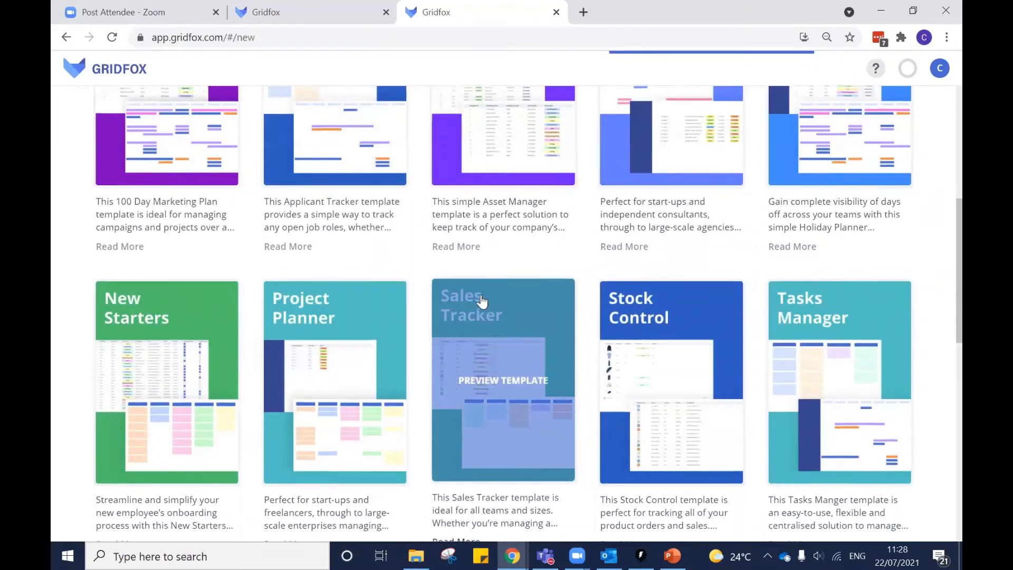
{"action": "scroll", "coordinate": [482, 302], "scroll_direction": "up", "scroll_amount": 1}
{"action": "scroll", "coordinate": [482, 301], "scroll_direction": "up", "scroll_amount": 1}
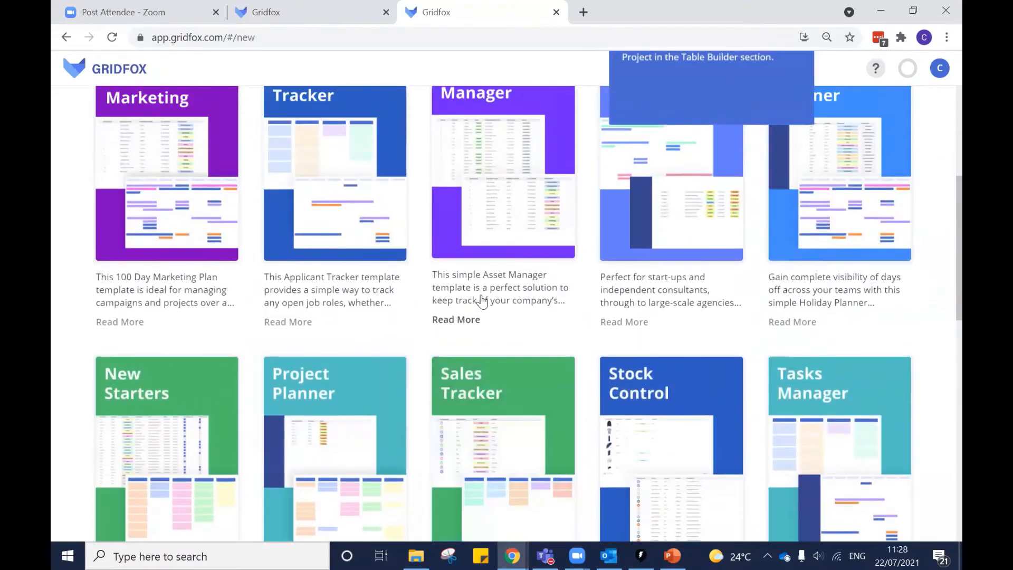
{"action": "mouse_move", "coordinate": [481, 384]}
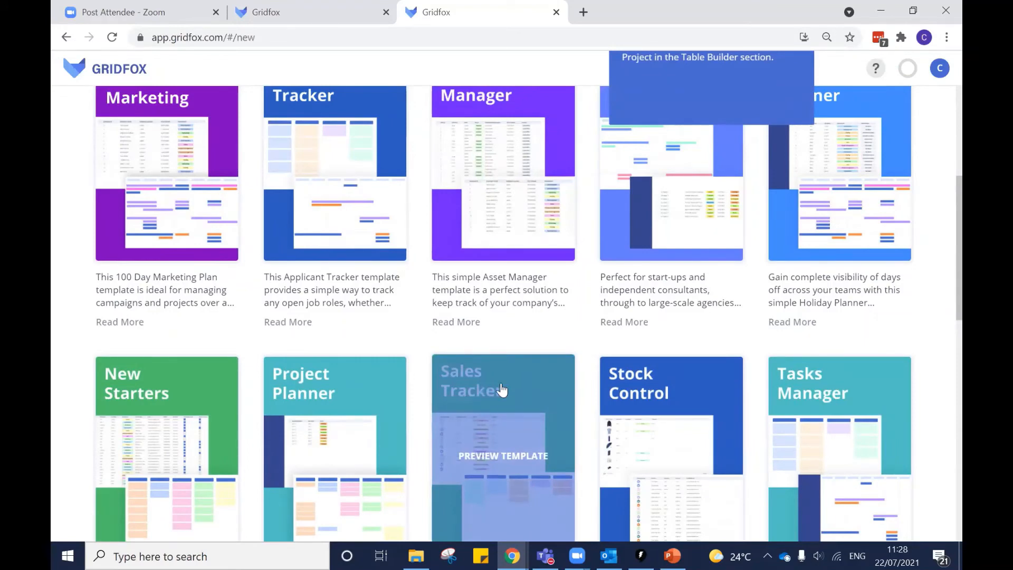
Step: Preview the Sales Tracker template with its Health & Safety Review deal, and create a project named Sales Tracker from it
{"action": "left_click", "coordinate": [502, 390]}
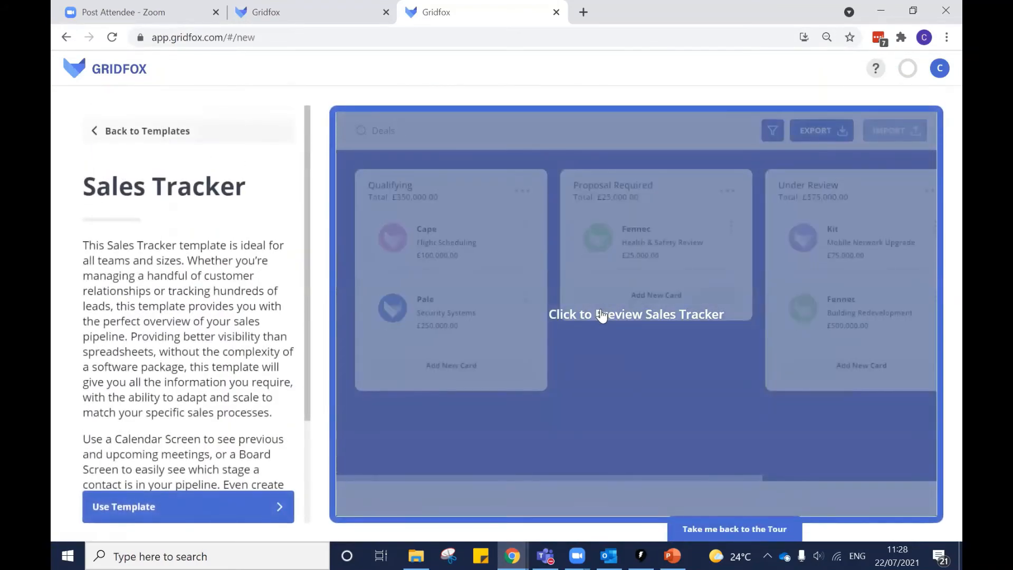
{"action": "left_click", "coordinate": [603, 315]}
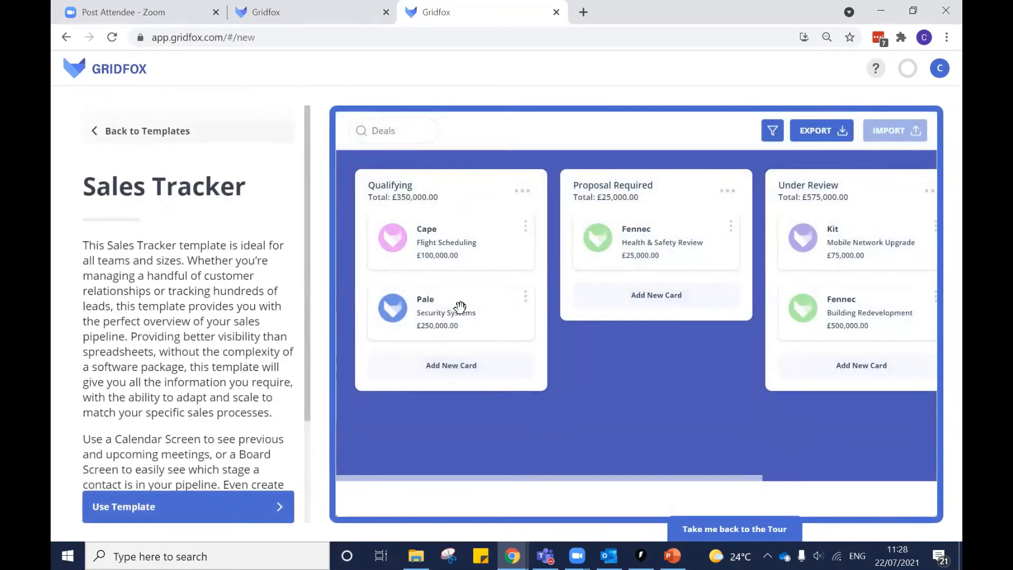
{"action": "left_click", "coordinate": [620, 237]}
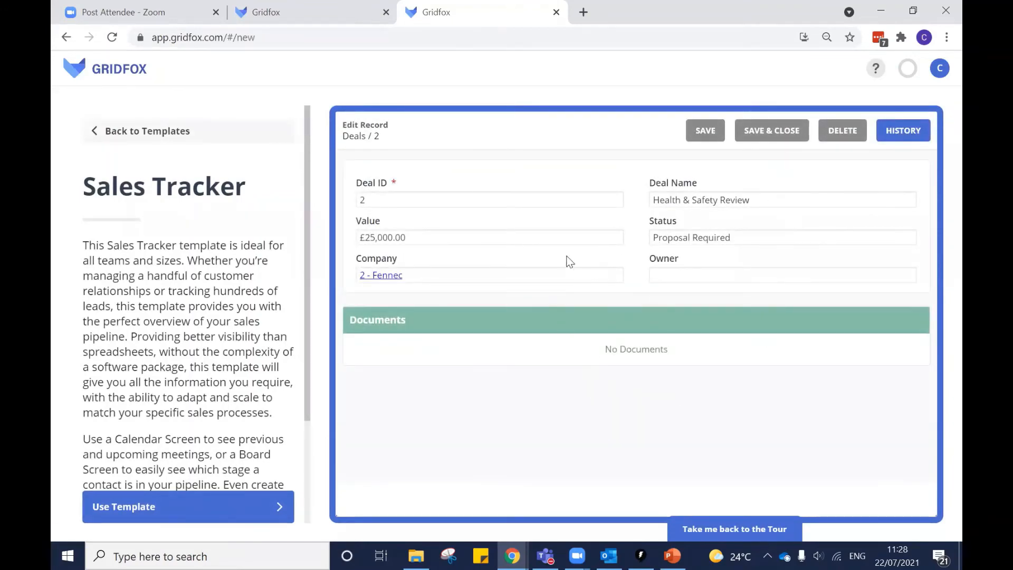
{"action": "left_click", "coordinate": [169, 505]}
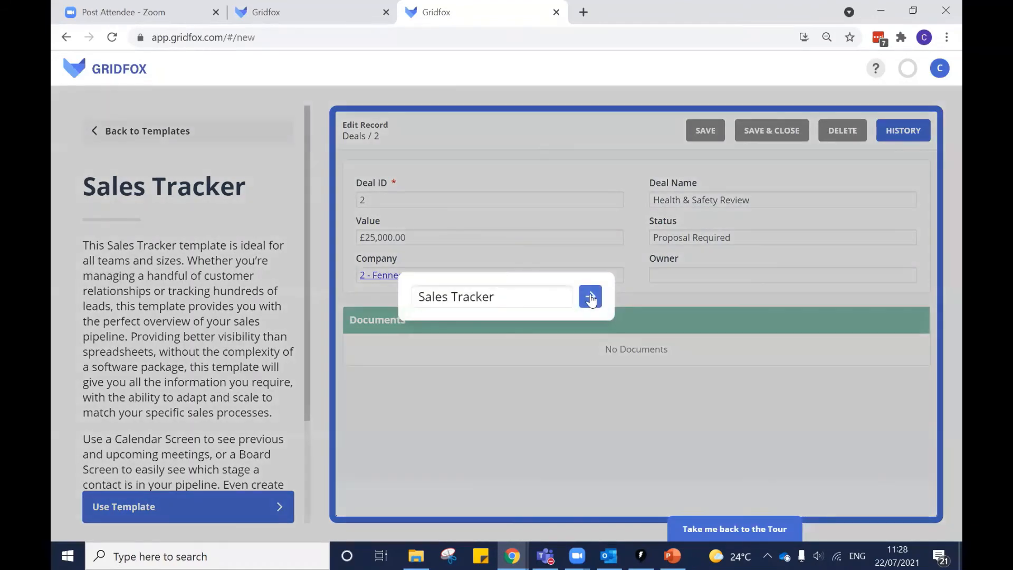
{"action": "left_click", "coordinate": [590, 297]}
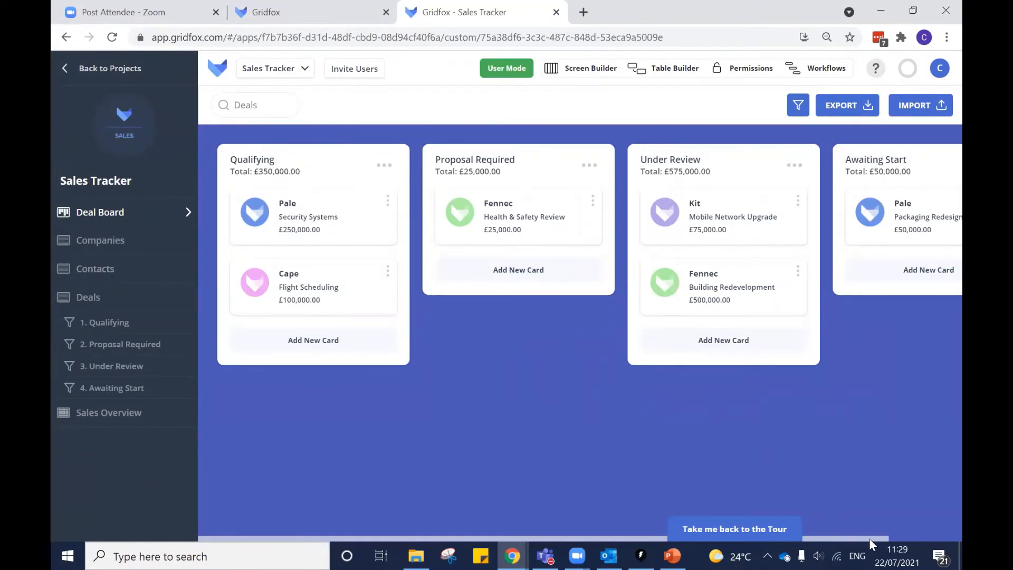
Step: Move the Pale Security Systems deal from Qualifying to Proposal Required on the Deal Board, and view the Sales Overview dashboard
{"action": "left_click_drag", "start_coordinate": [871, 539], "coordinate": [842, 536]}
{"action": "left_click_drag", "start_coordinate": [289, 203], "coordinate": [505, 259]}
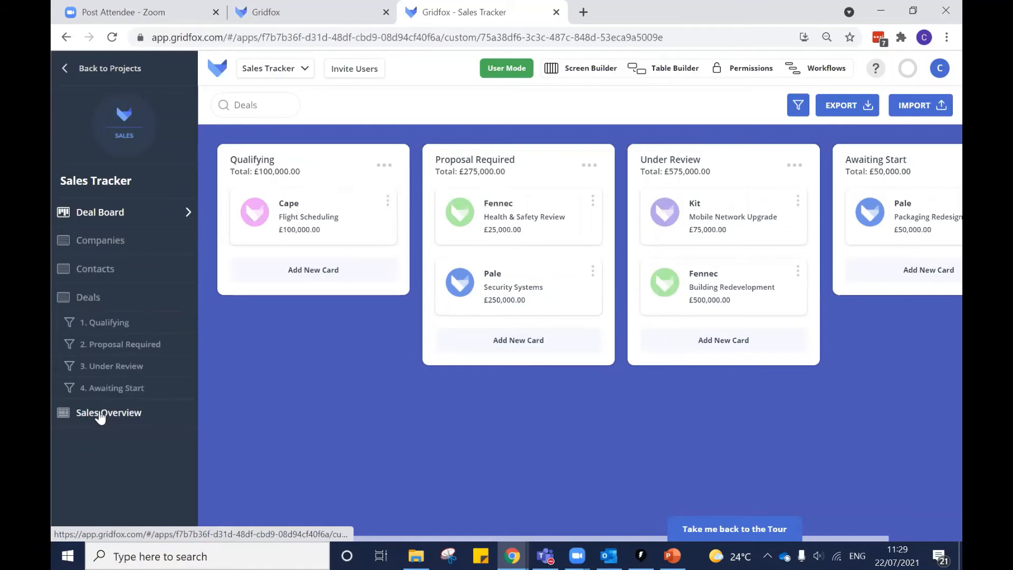
{"action": "left_click", "coordinate": [98, 415]}
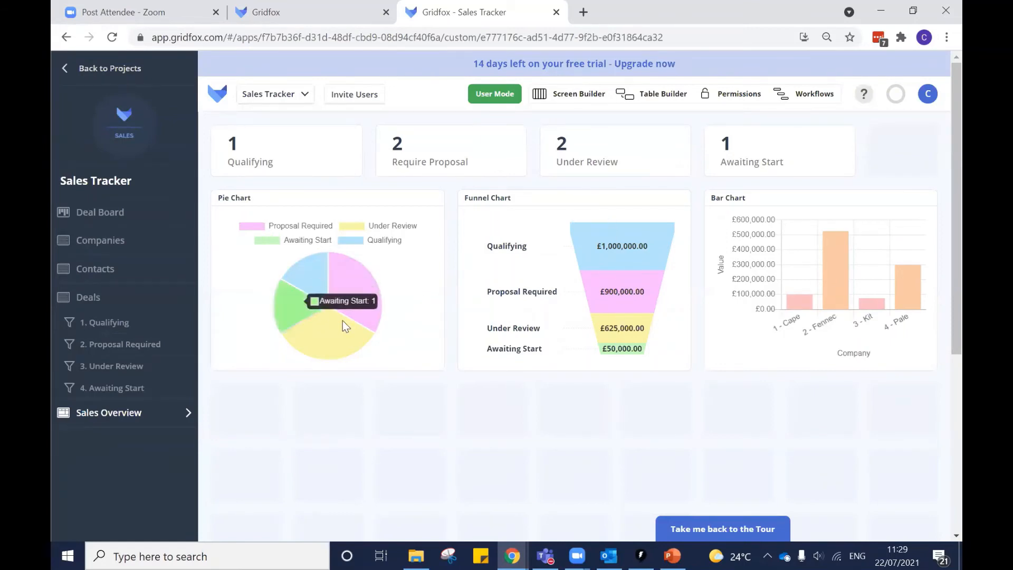
Step: Return to the project list, open the Projects project and review it in the Screen Builder, User Mode and Table Builder
{"action": "left_click", "coordinate": [96, 67]}
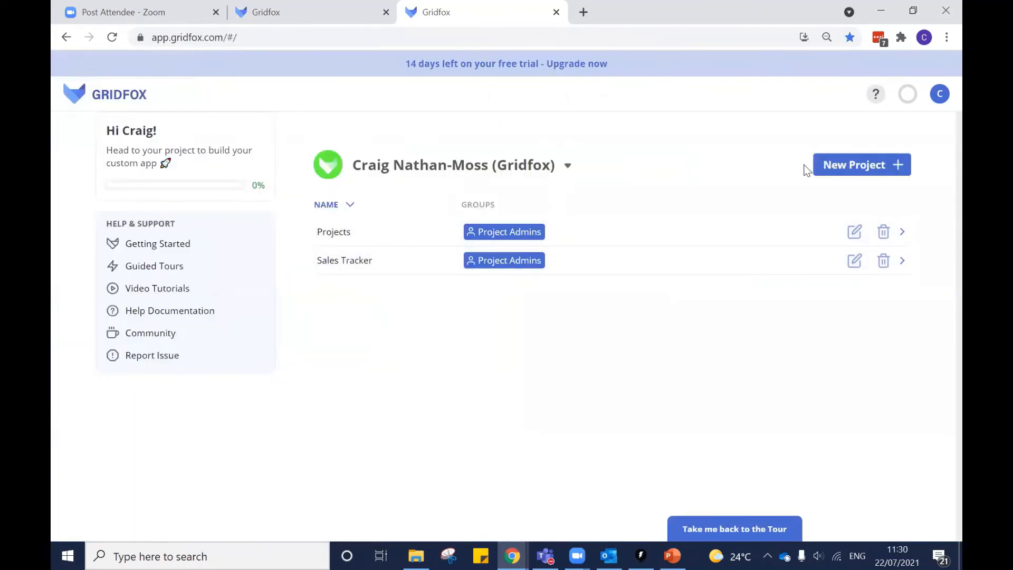
{"action": "left_click", "coordinate": [385, 235]}
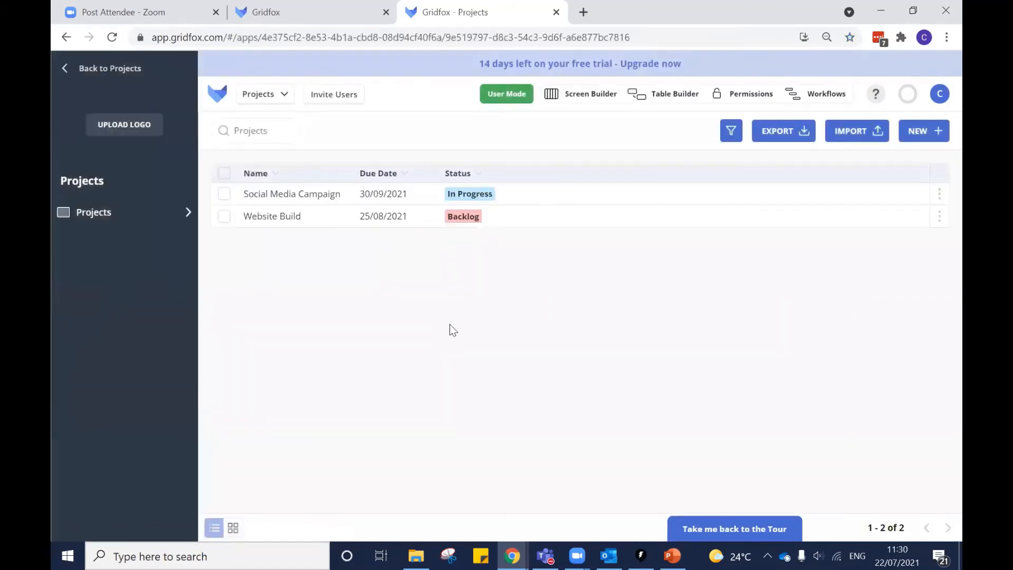
{"action": "left_click", "coordinate": [590, 94]}
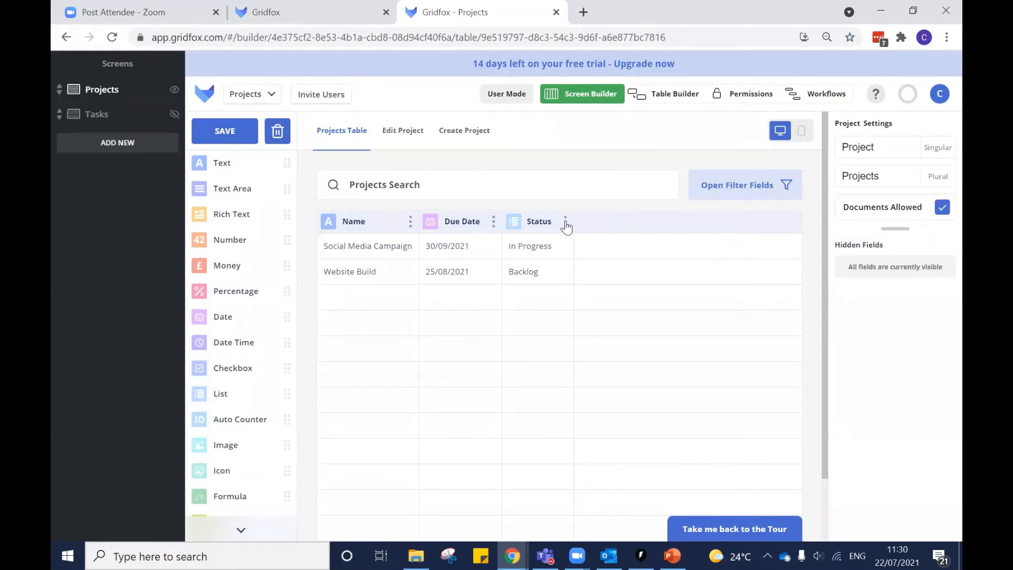
{"action": "left_click", "coordinate": [511, 98]}
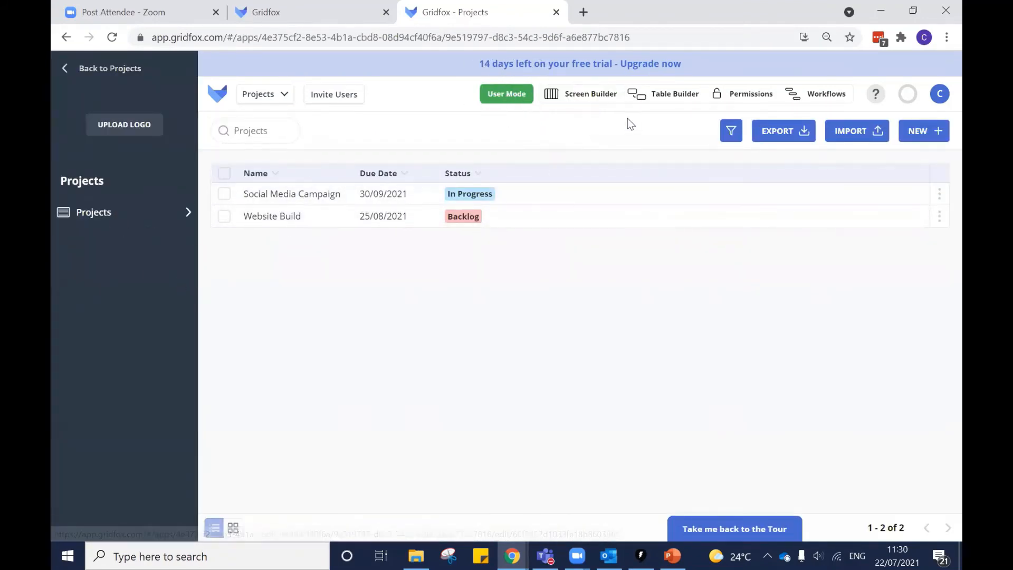
{"action": "left_click", "coordinate": [659, 99]}
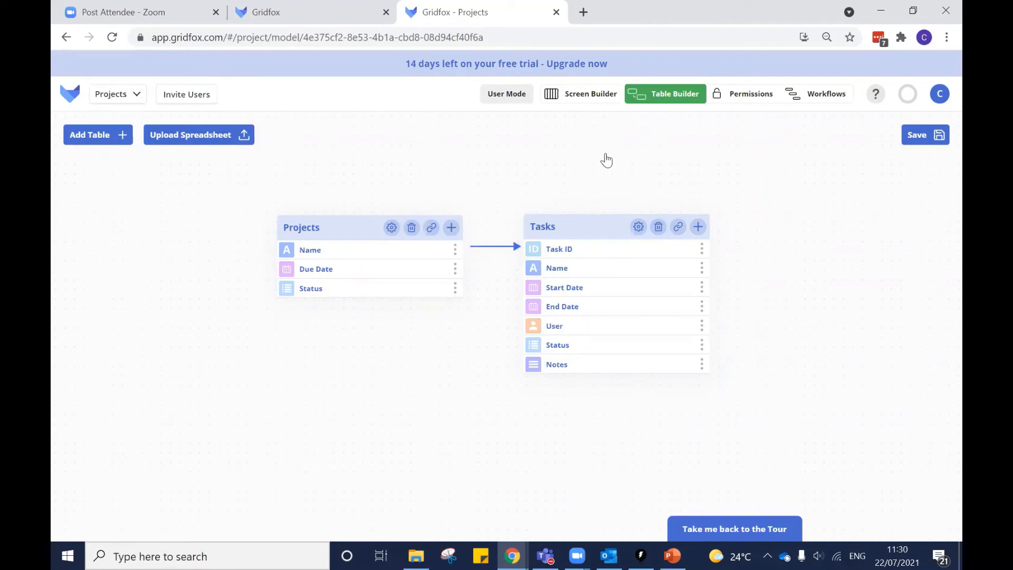
Step: Review the hidden Tasks screen in the Screen Builder, and view its task list in User Mode
{"action": "left_click", "coordinate": [556, 101]}
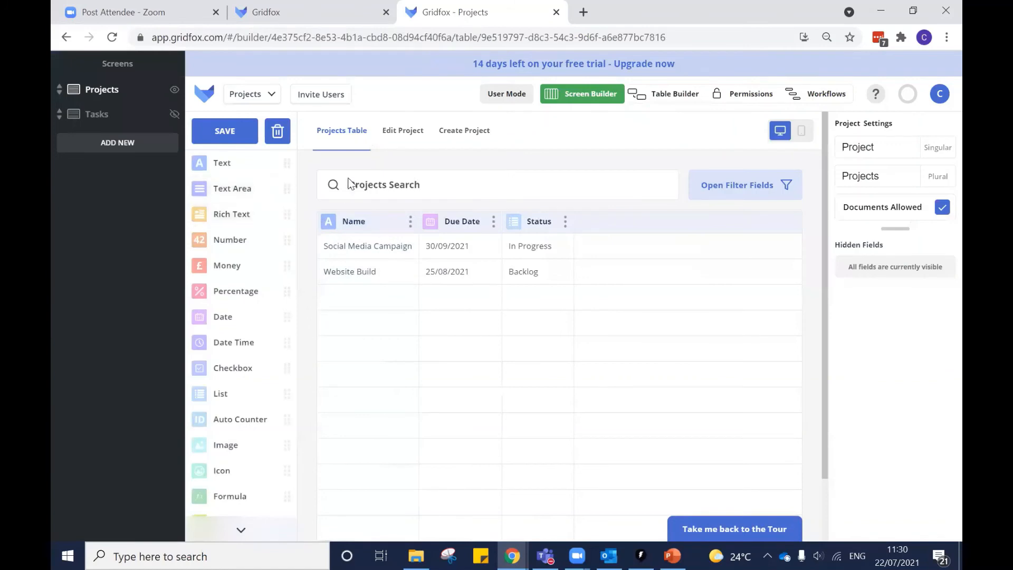
{"action": "left_click", "coordinate": [106, 115]}
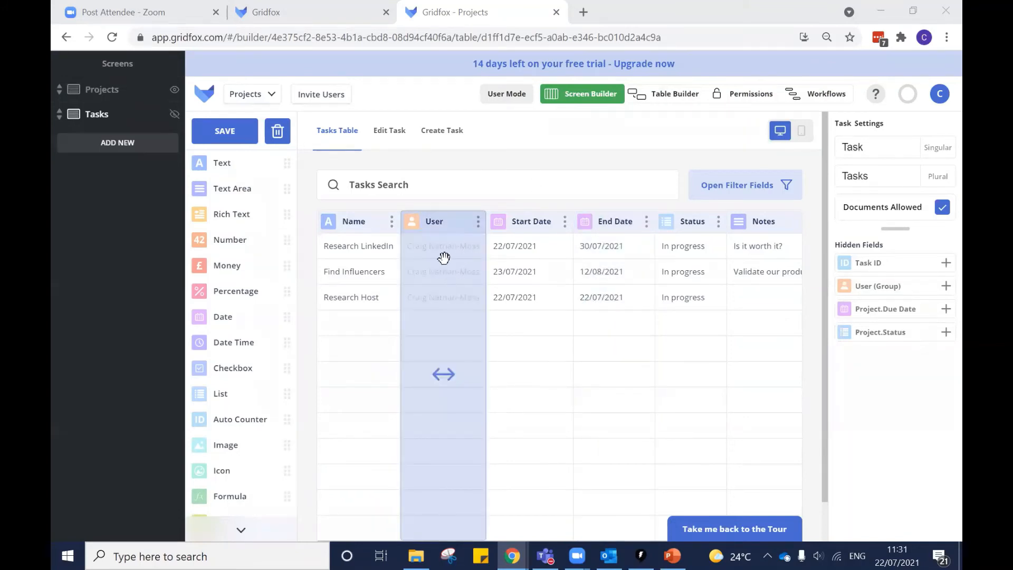
{"action": "left_click", "coordinate": [510, 99]}
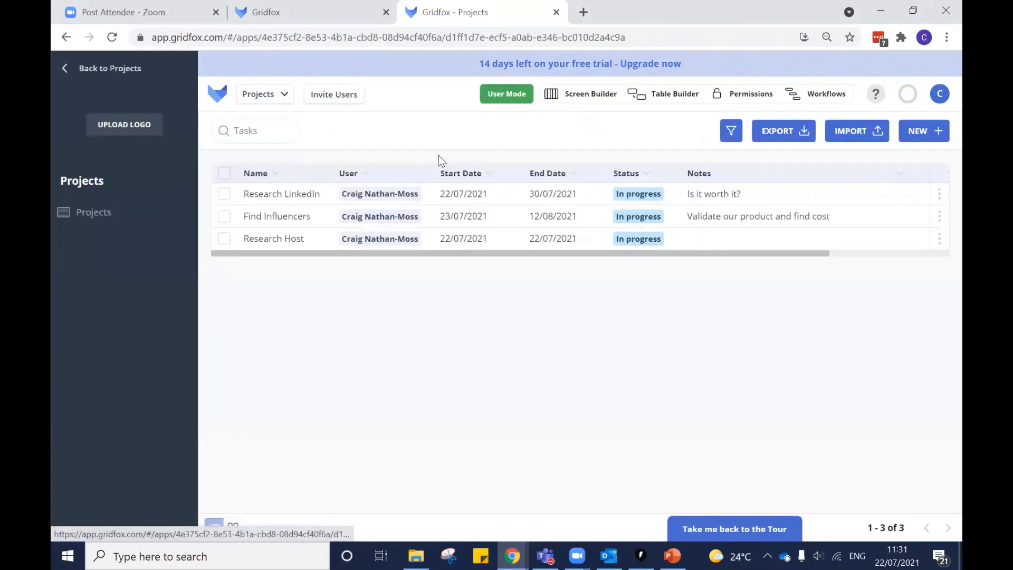
Step: Look through the Invite Users form and its choice of user groups, and close it without sending an invitation
{"action": "left_click", "coordinate": [338, 97]}
{"action": "left_click", "coordinate": [384, 117]}
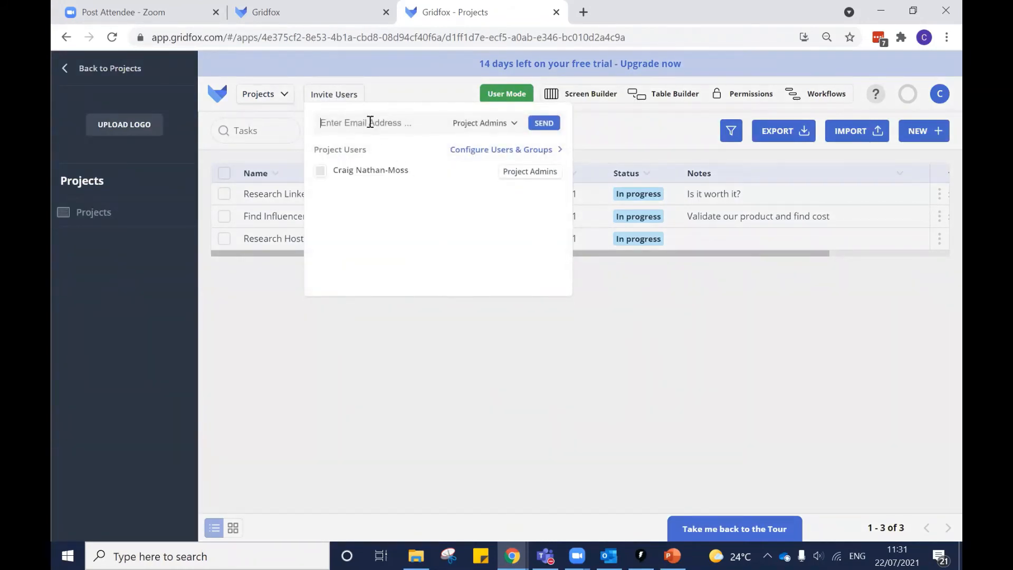
{"action": "left_click", "coordinate": [504, 125]}
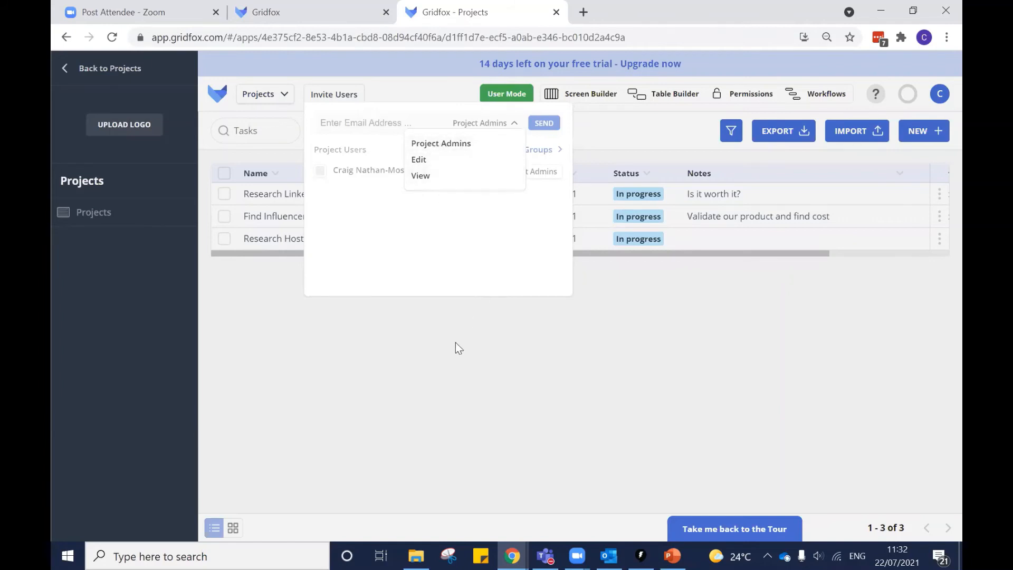
{"action": "left_click", "coordinate": [445, 353]}
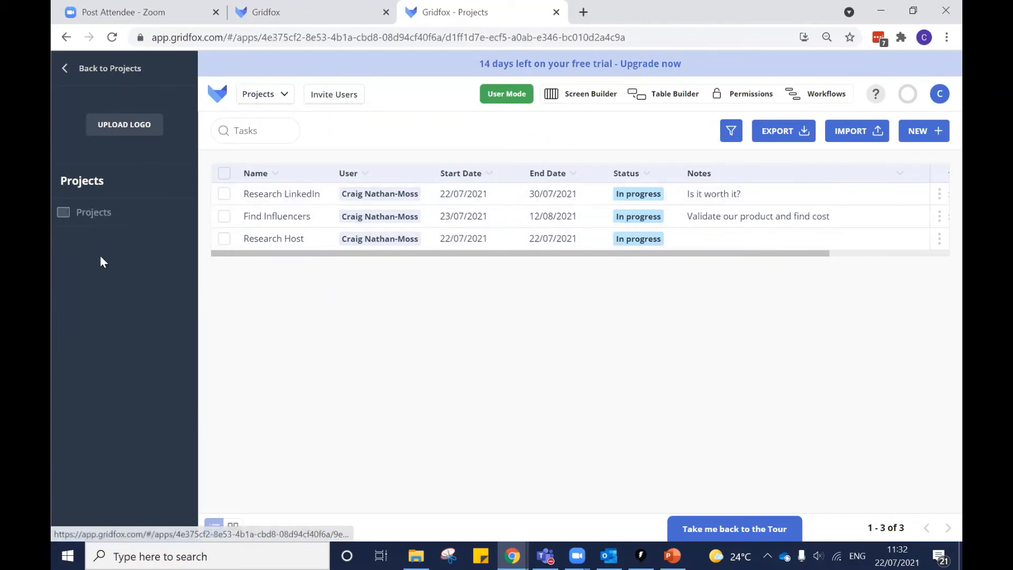
Step: Show the Tasks table in the Screen Builder once more and return to User Mode
{"action": "left_click", "coordinate": [573, 98]}
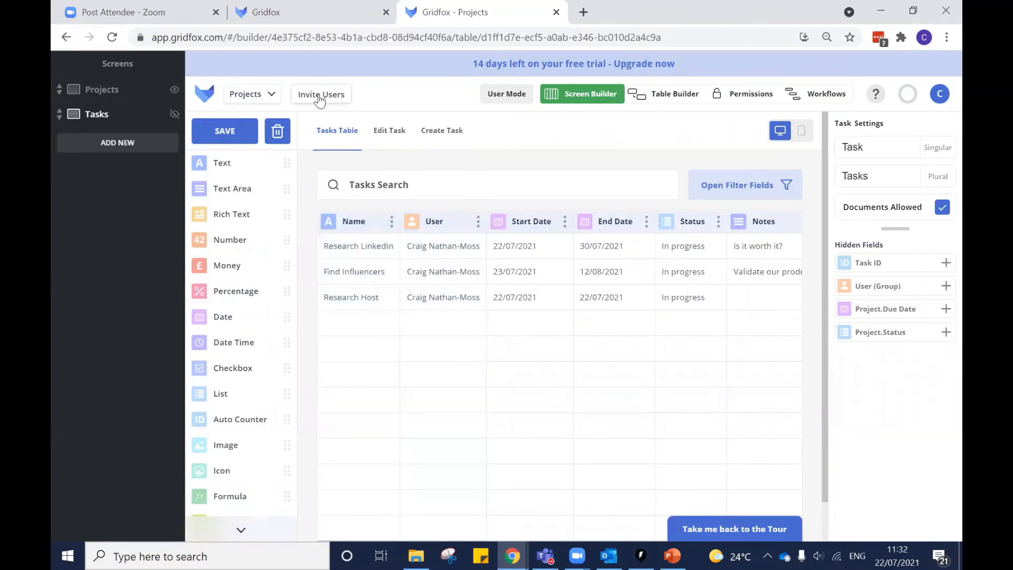
{"action": "left_click", "coordinate": [495, 95]}
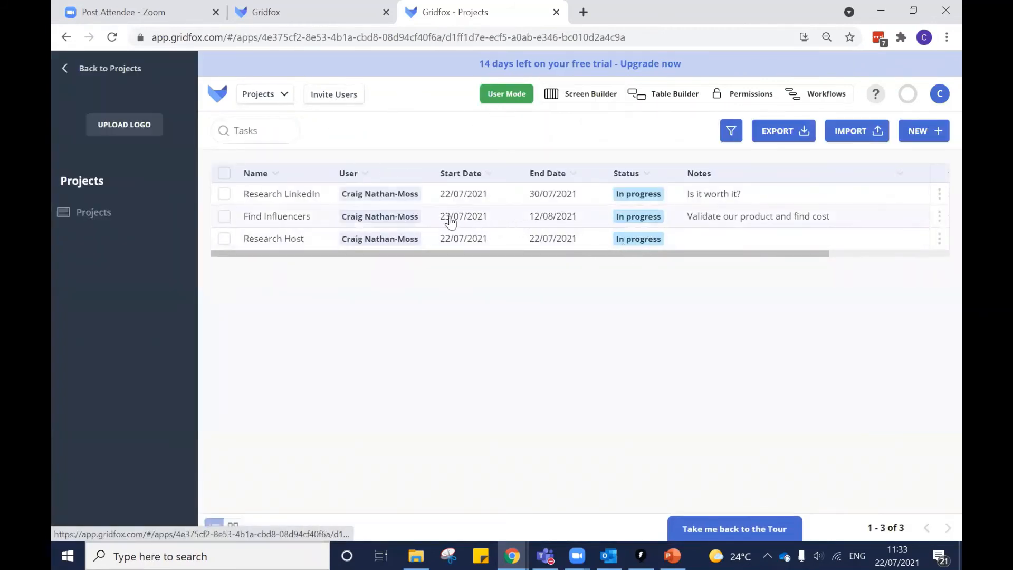
Step: View the Research LinkedIn task, the Social Media Campaign project record and its Find Influencers task, and return to the Projects list
{"action": "left_click", "coordinate": [493, 199]}
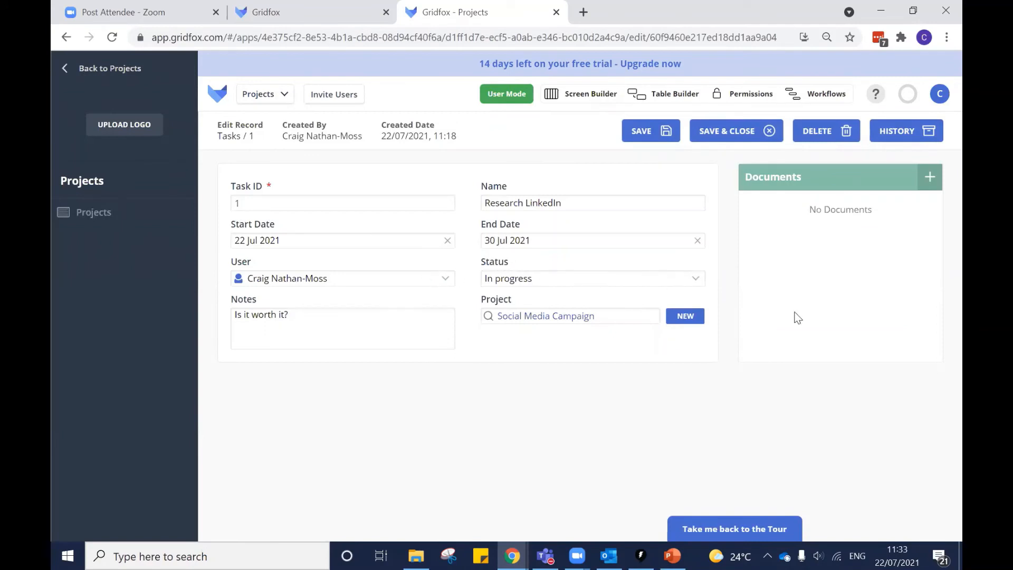
{"action": "left_click", "coordinate": [929, 177]}
{"action": "left_click", "coordinate": [96, 212]}
{"action": "left_click", "coordinate": [312, 195]}
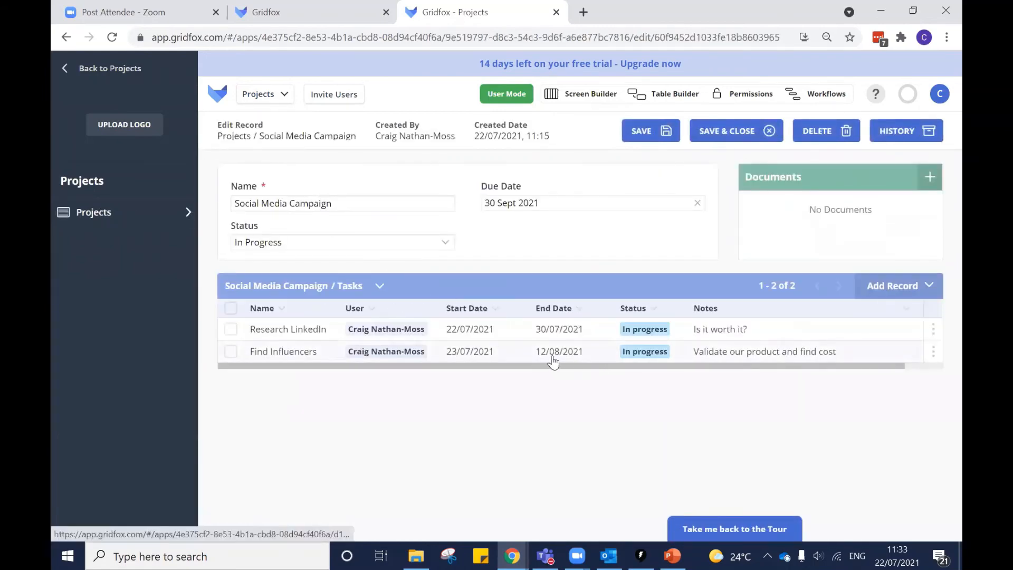
{"action": "left_click", "coordinate": [491, 349]}
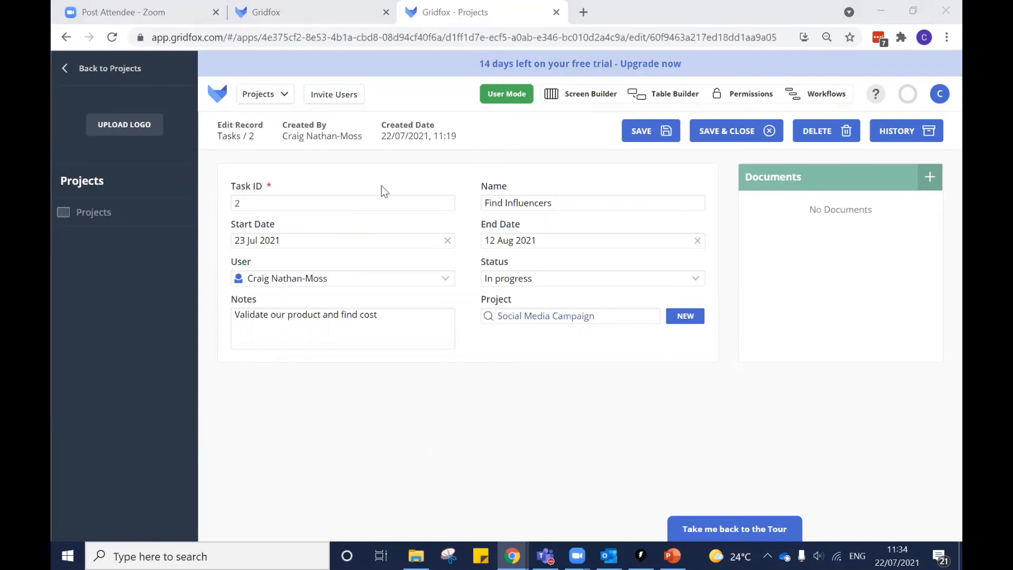
{"action": "left_click", "coordinate": [122, 221]}
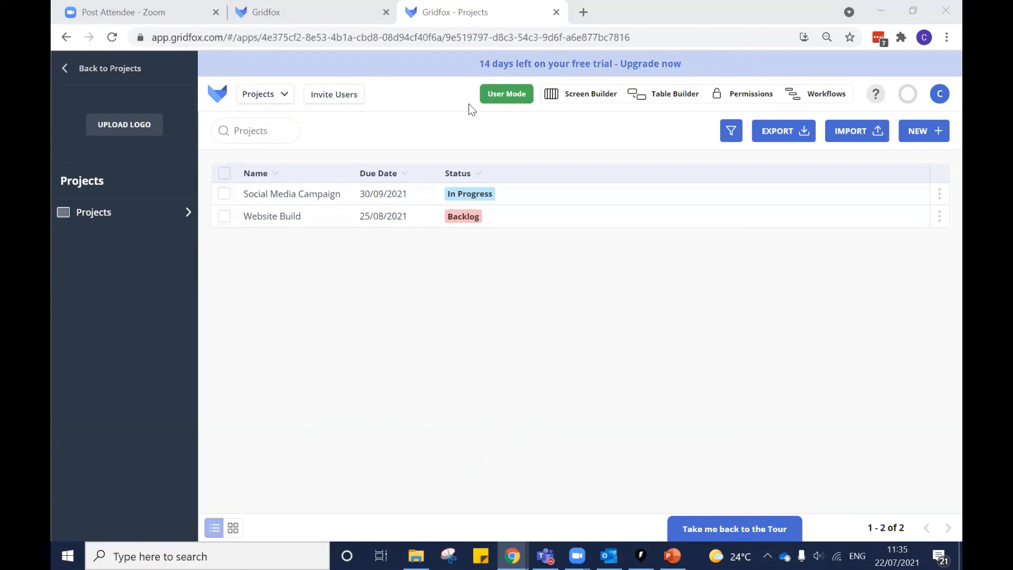
Step: Review the user group options for inviting users, and go back to the overview of all projects without inviting anyone
{"action": "left_click", "coordinate": [341, 97]}
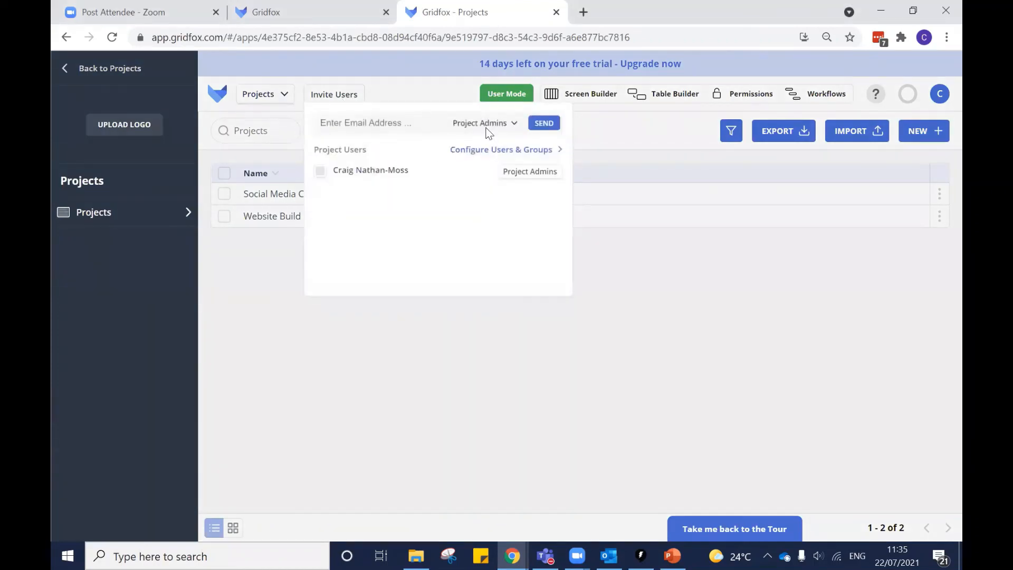
{"action": "left_click", "coordinate": [487, 129]}
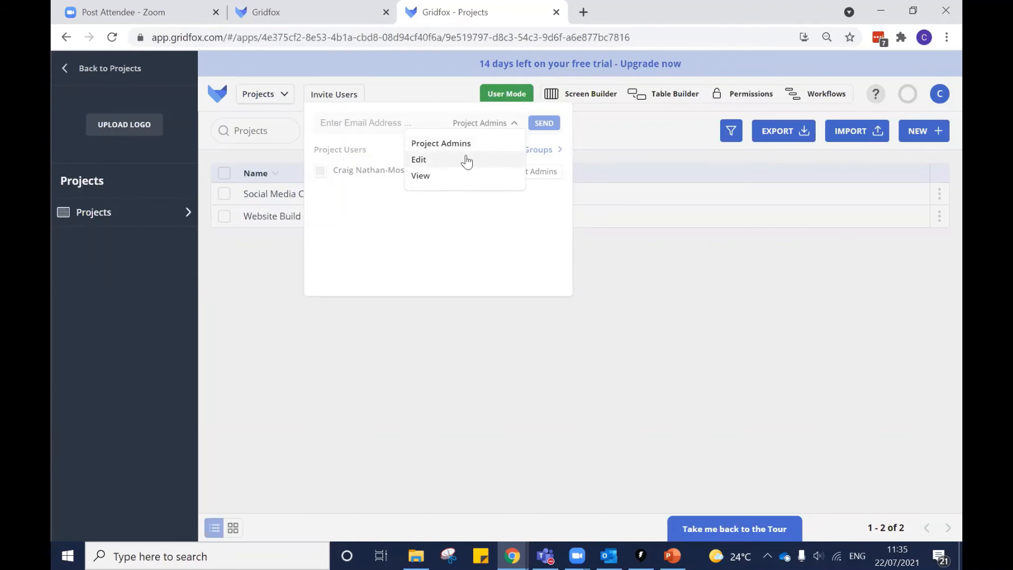
{"action": "left_click", "coordinate": [106, 68]}
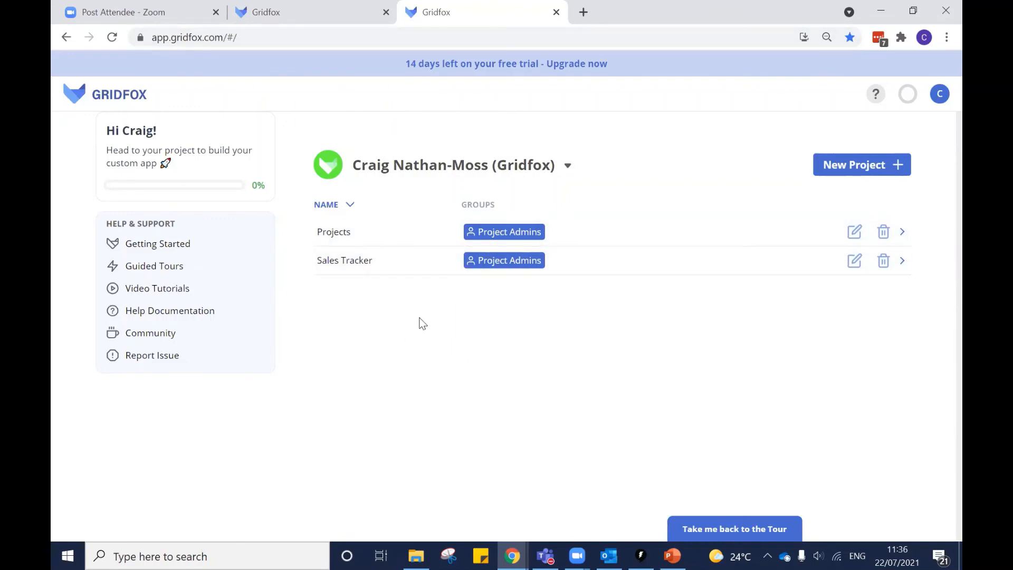
Step: Open the Projects project, shift the Projects and Tasks tables slightly in the Table Builder, and return to User Mode without saving
{"action": "left_click", "coordinate": [376, 233]}
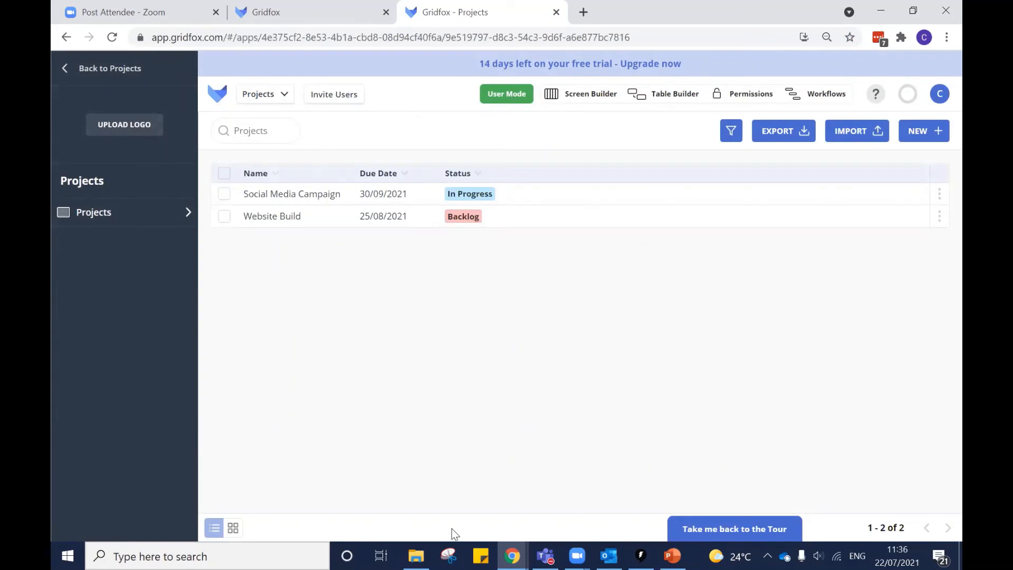
{"action": "left_click", "coordinate": [671, 98]}
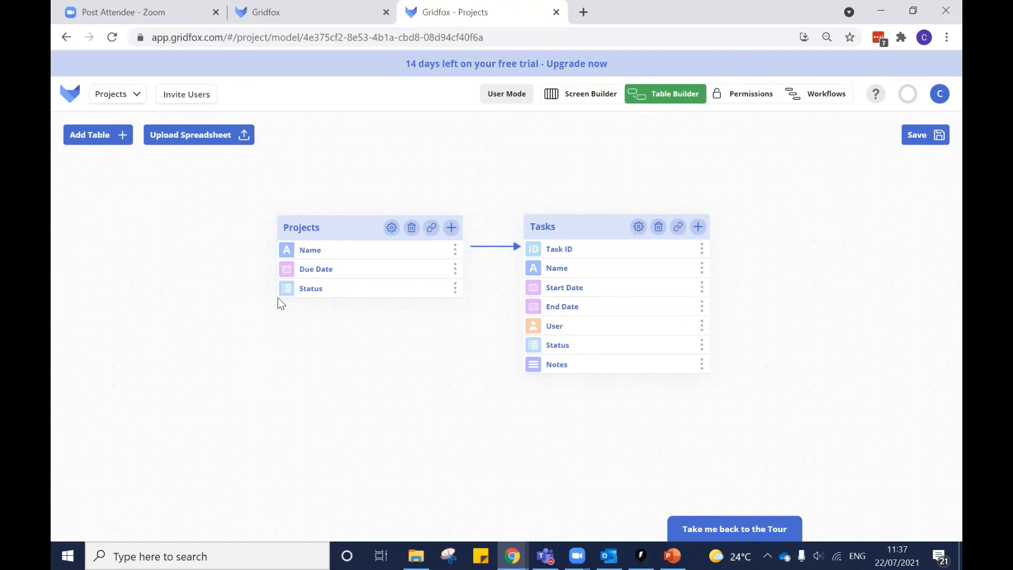
{"action": "left_click_drag", "start_coordinate": [359, 219], "coordinate": [353, 219]}
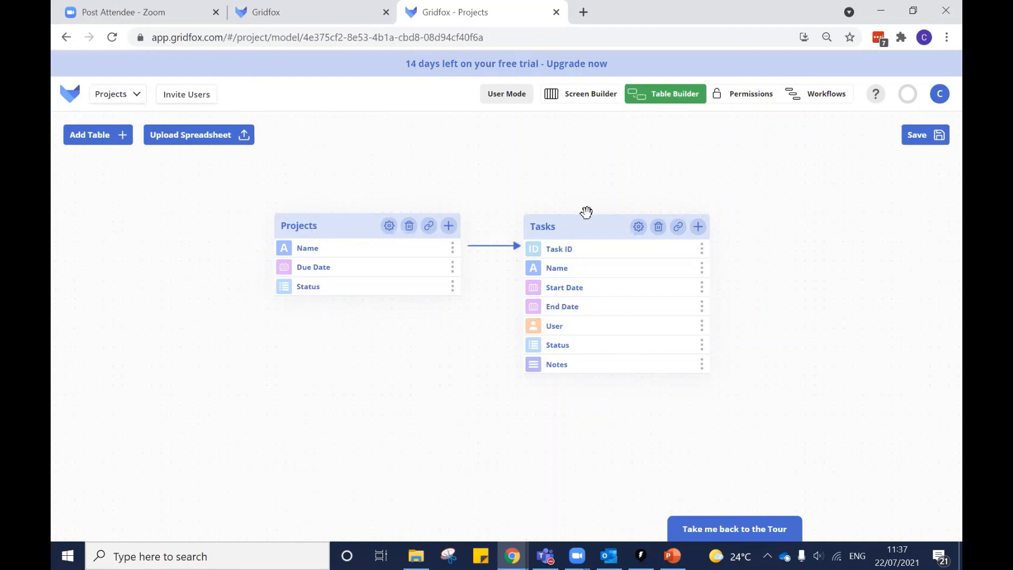
{"action": "left_click_drag", "start_coordinate": [576, 228], "coordinate": [573, 229]}
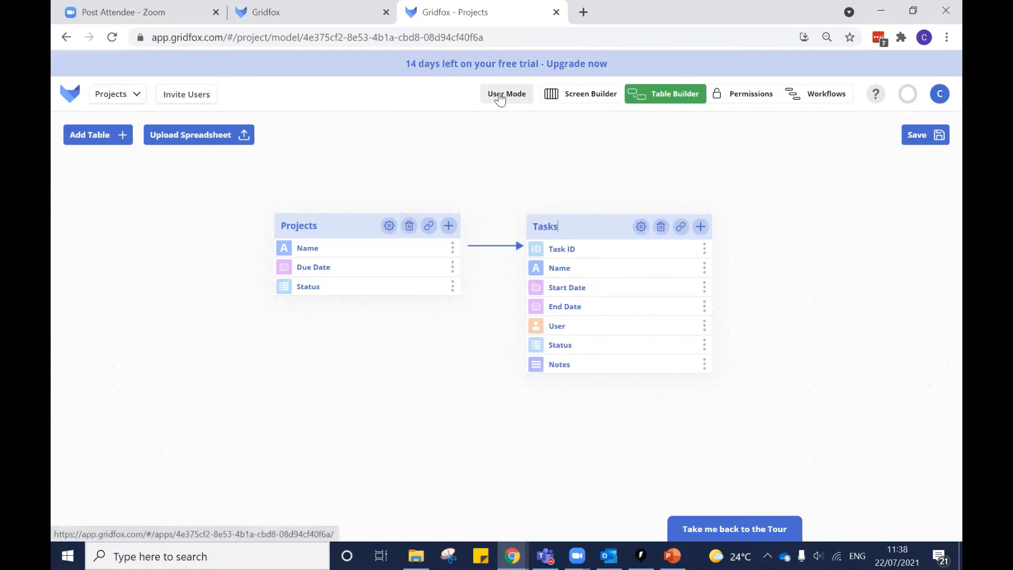
{"action": "left_click", "coordinate": [502, 98]}
{"action": "left_click", "coordinate": [548, 342]}
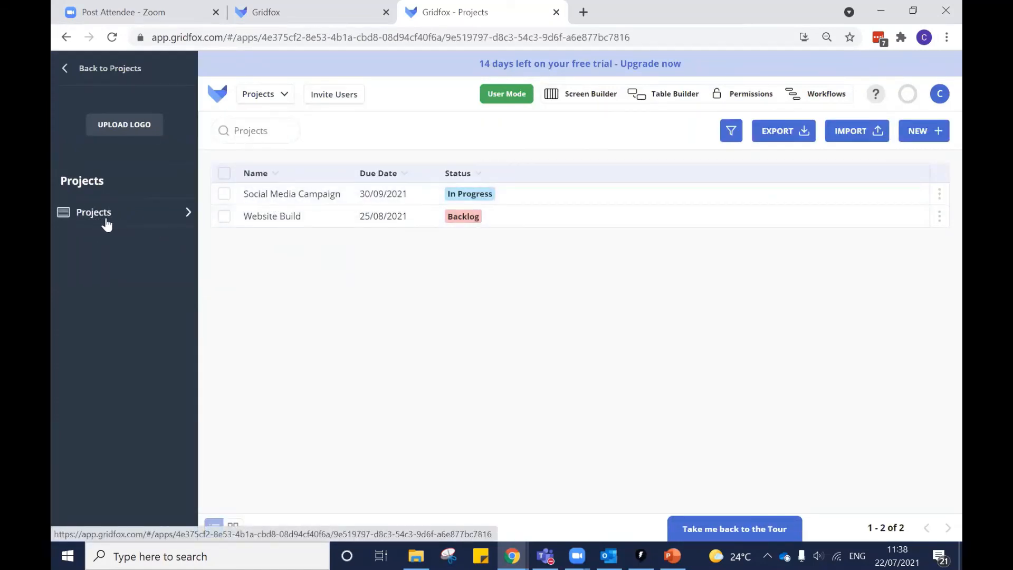
Step: View the Social Media Campaign project record, and show the Sales Overview charts of the Sales Tracker project
{"action": "left_click", "coordinate": [301, 198]}
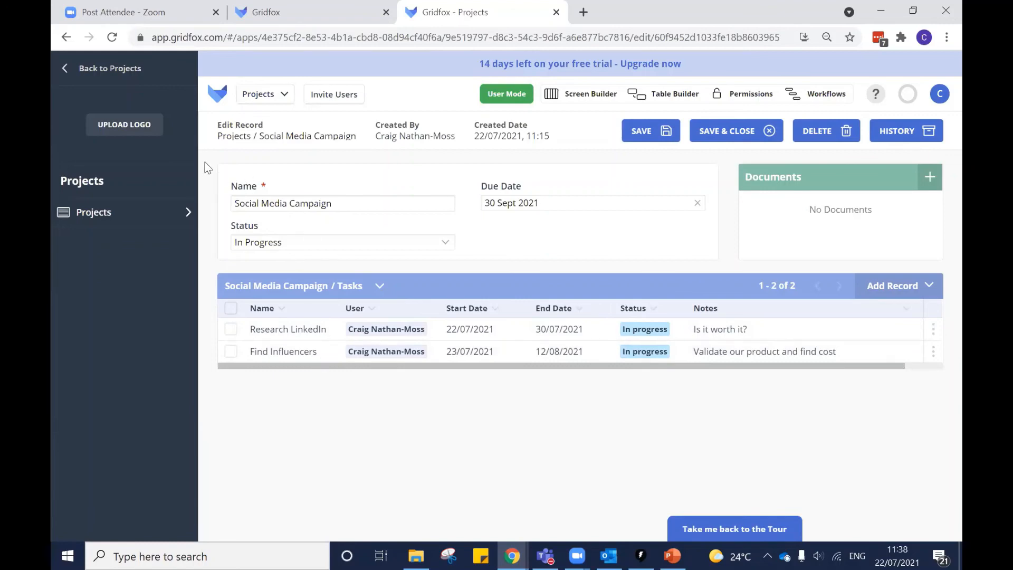
{"action": "left_click", "coordinate": [218, 95]}
{"action": "left_click", "coordinate": [368, 264]}
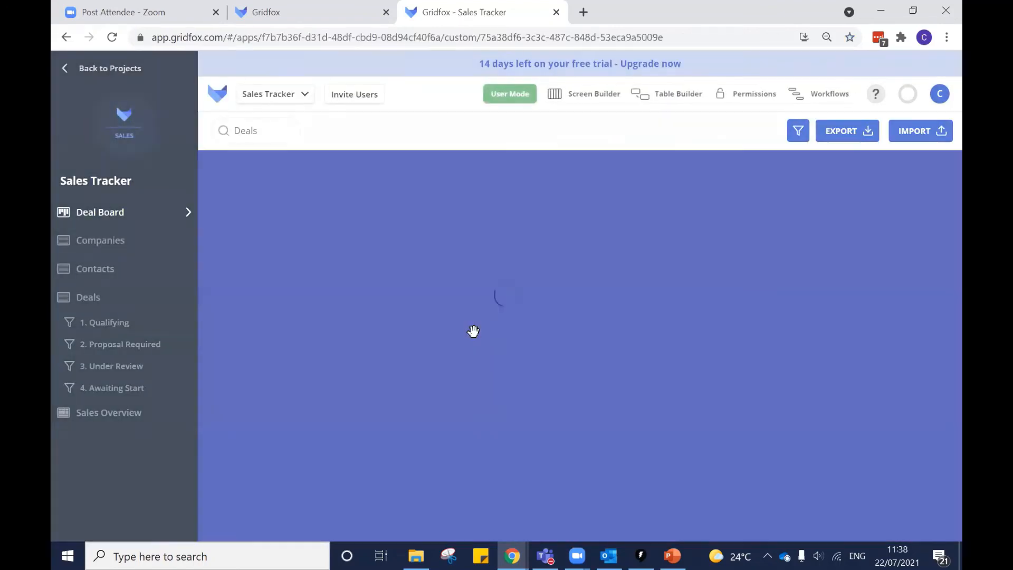
{"action": "left_click", "coordinate": [109, 414]}
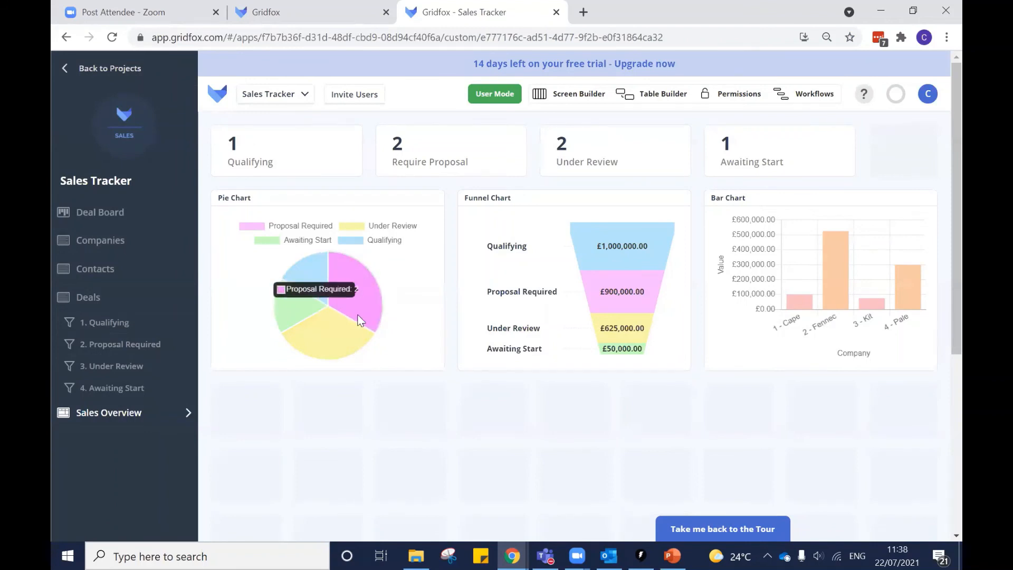
Step: Reopen the Projects project from the project overview and show its linked tables in the Table Builder
{"action": "left_click", "coordinate": [217, 94]}
{"action": "left_click", "coordinate": [348, 233]}
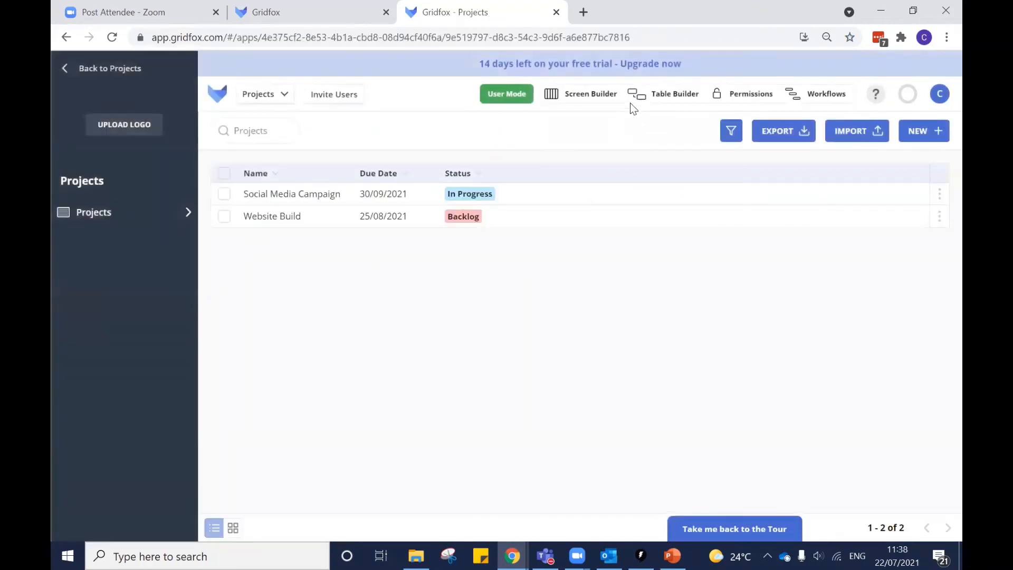
{"action": "left_click", "coordinate": [635, 96]}
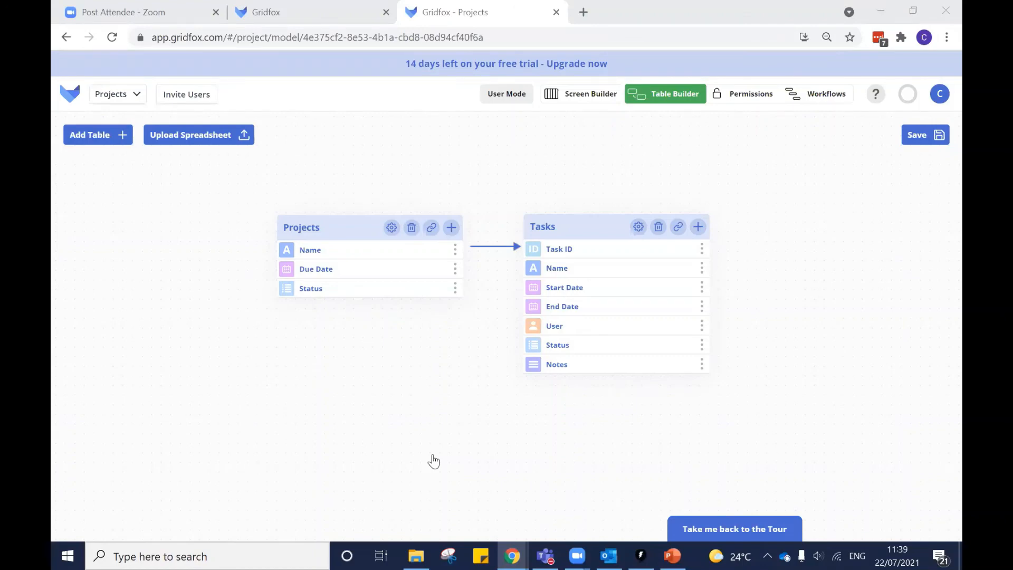
Step: Switch to PowerPoint, start the slide show from the Webinar Series slide and advance to the free trial and contact slide
{"action": "left_click", "coordinate": [672, 555]}
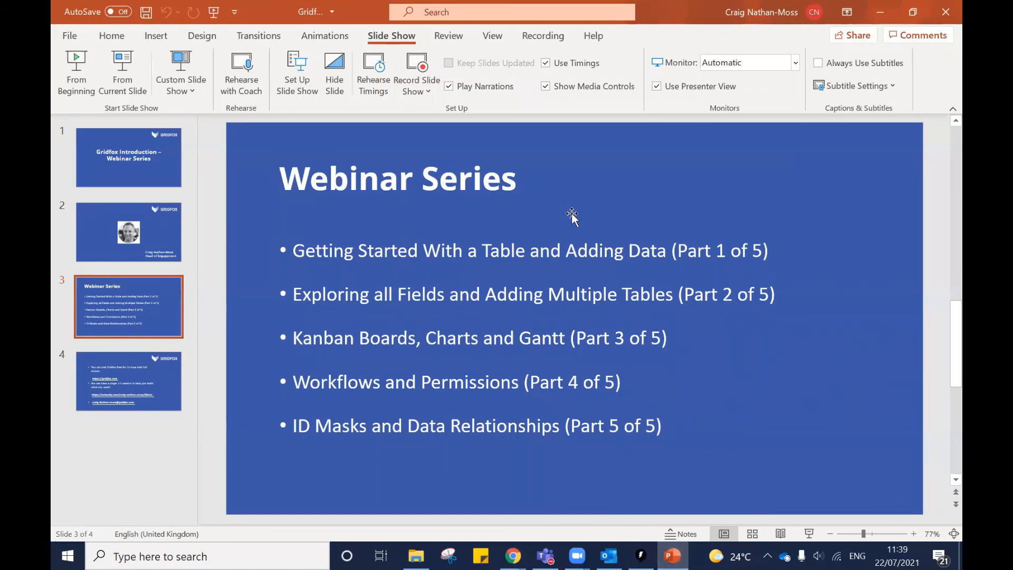
{"action": "left_click", "coordinate": [122, 74]}
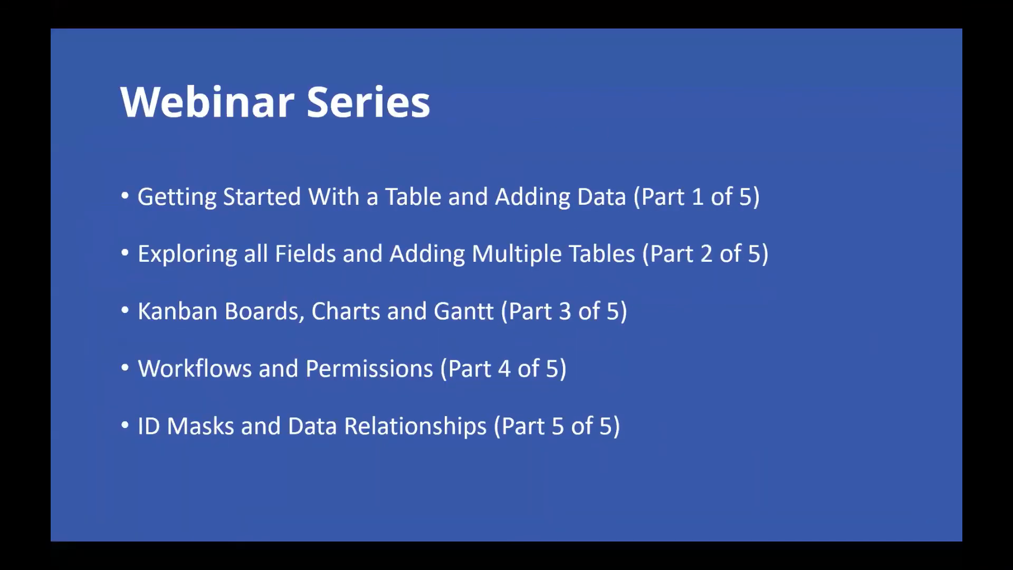
{"action": "left_click", "coordinate": [298, 315]}
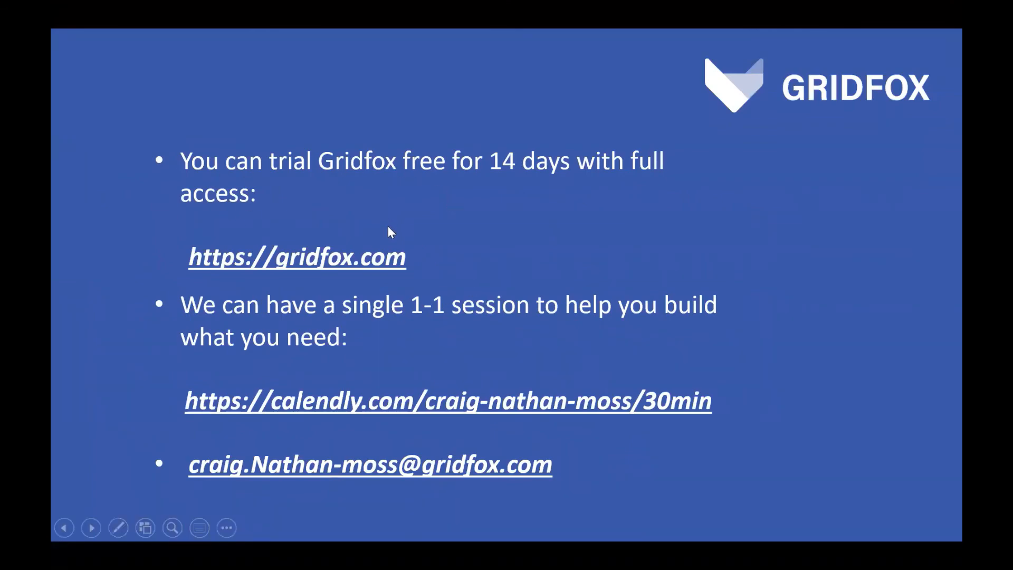